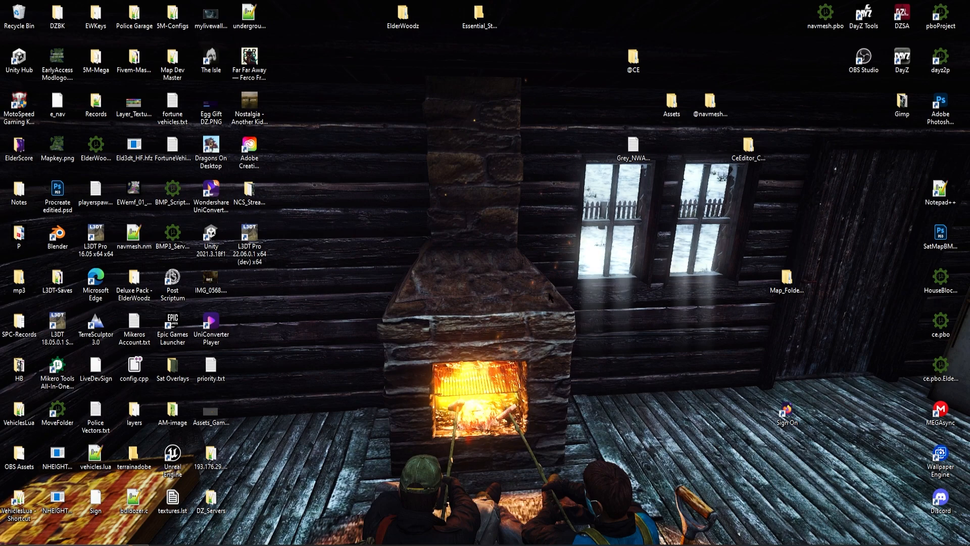
- Create a desktop folder named L3DT_Tools and move it slightly higher on the desktop
right_click(479, 244)
mouse_move(556, 353)
click(621, 353)
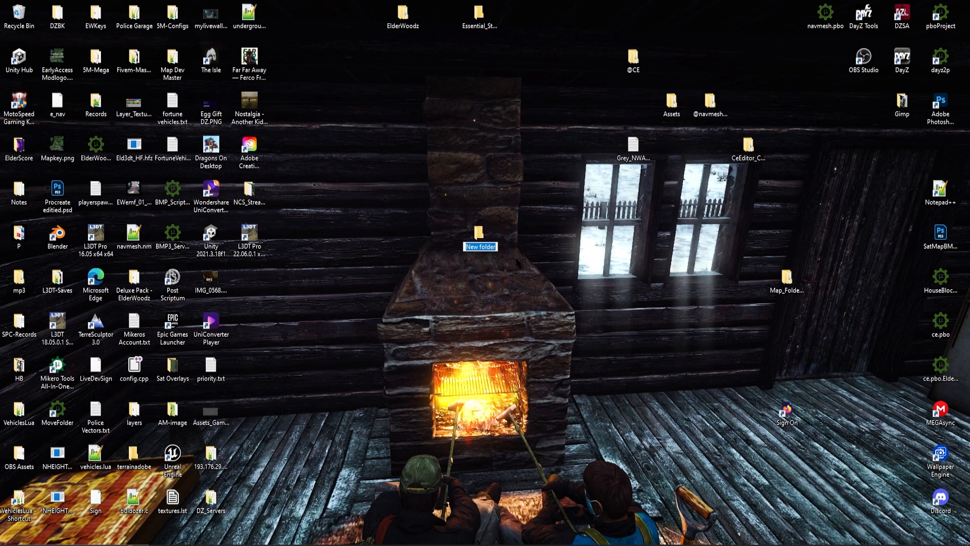
text(L3DT)
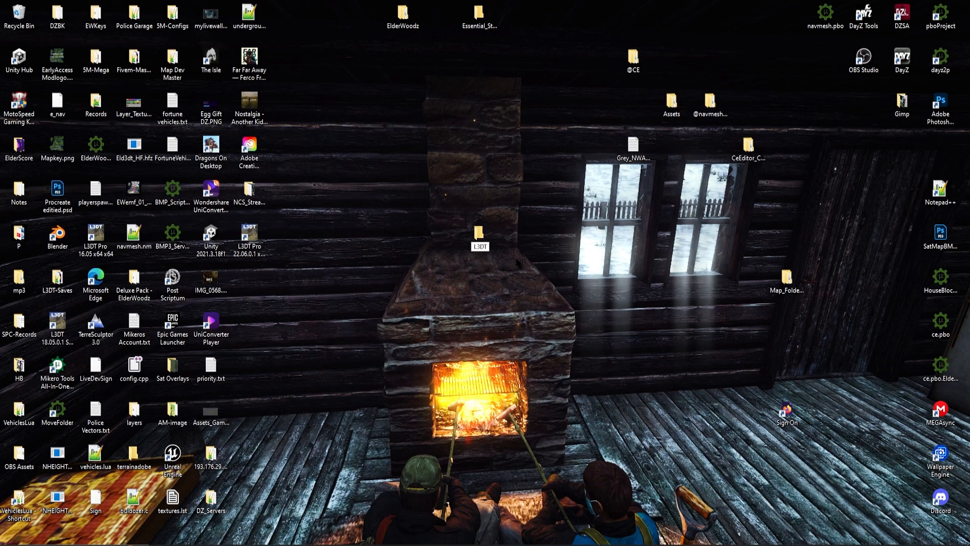
text(_)
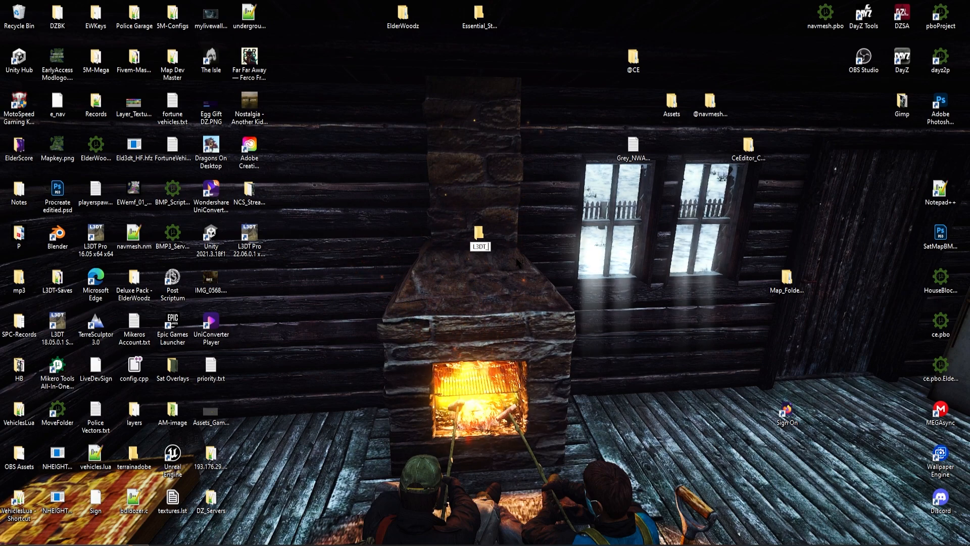
text(Testmap)
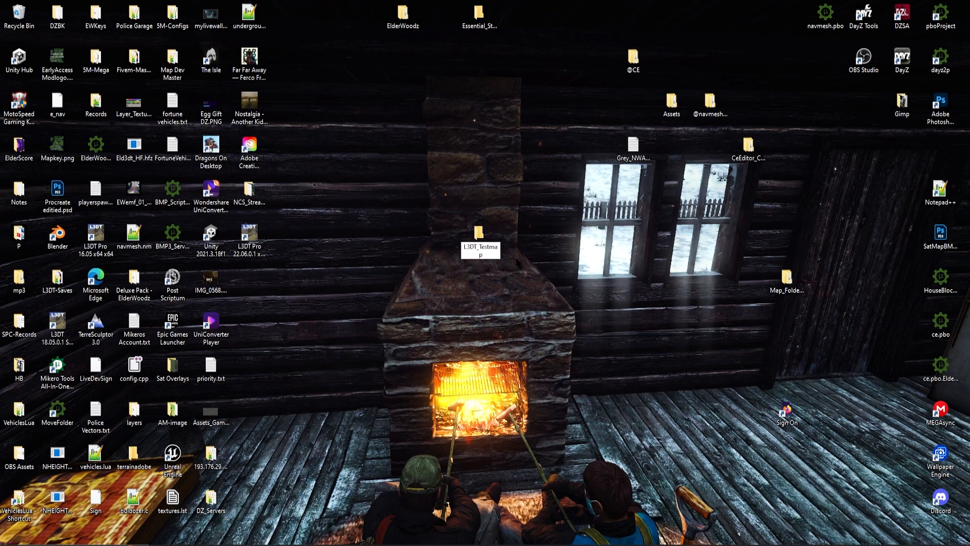
key(BackSpace)
key(BackSpace)
key(BackSpace)
key(BackSpace)
key(BackSpace)
key(BackSpace)
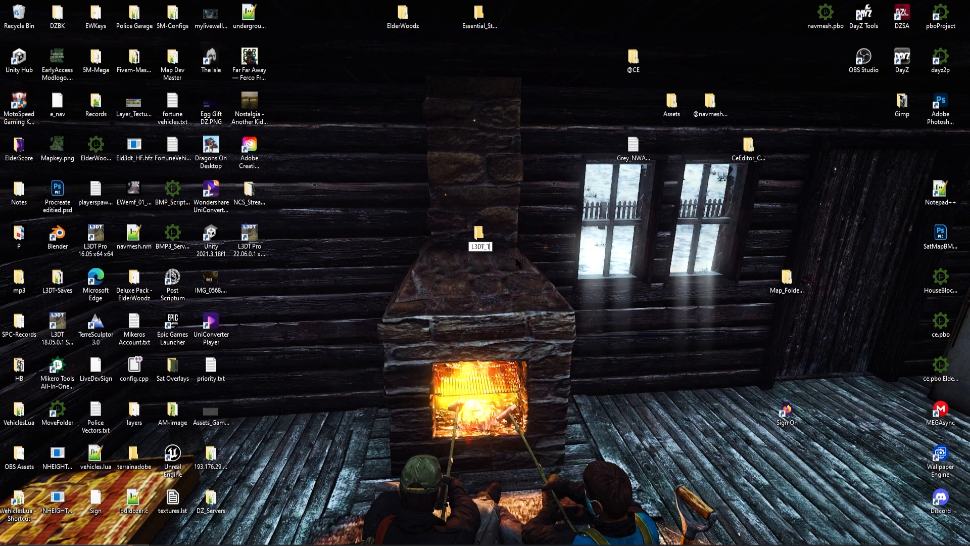
text(ools)
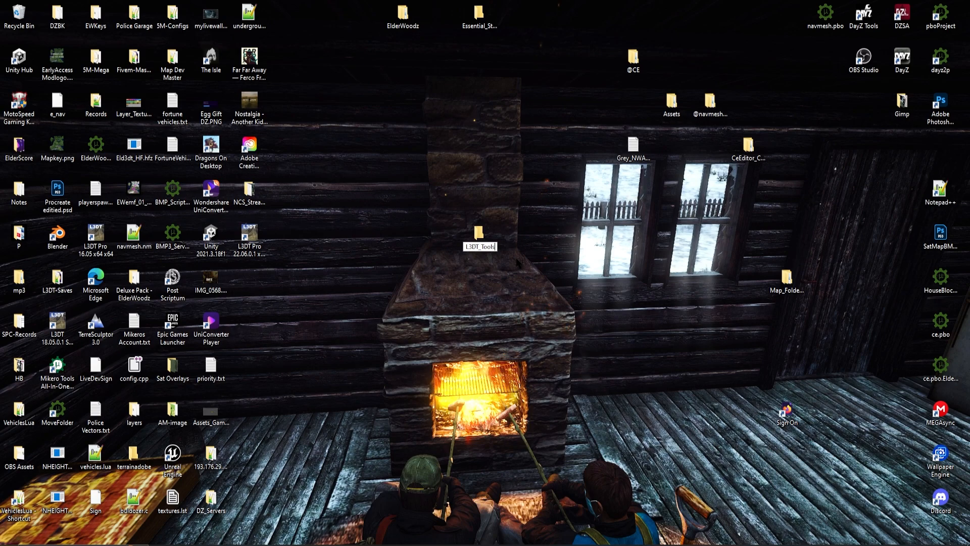
key(Return)
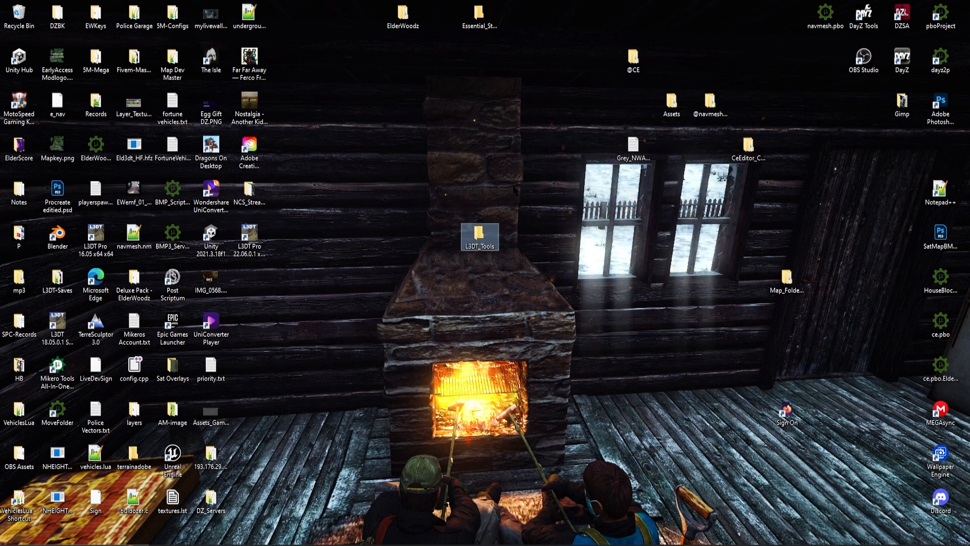
drag(483, 244, 457, 178)
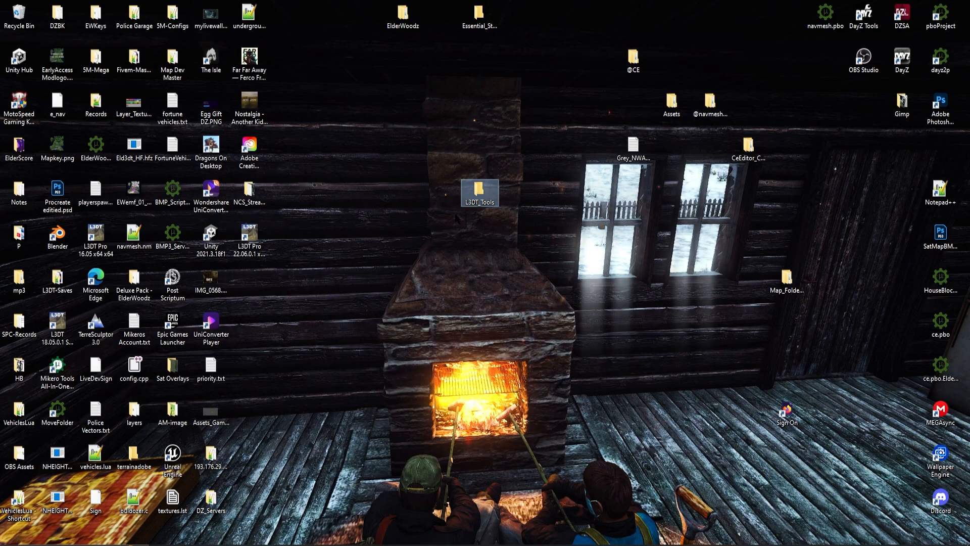
- Launch L3DT Pro 22.06.0.1 x64 (dev) in a maximized window and start a new project
double_click(255, 236)
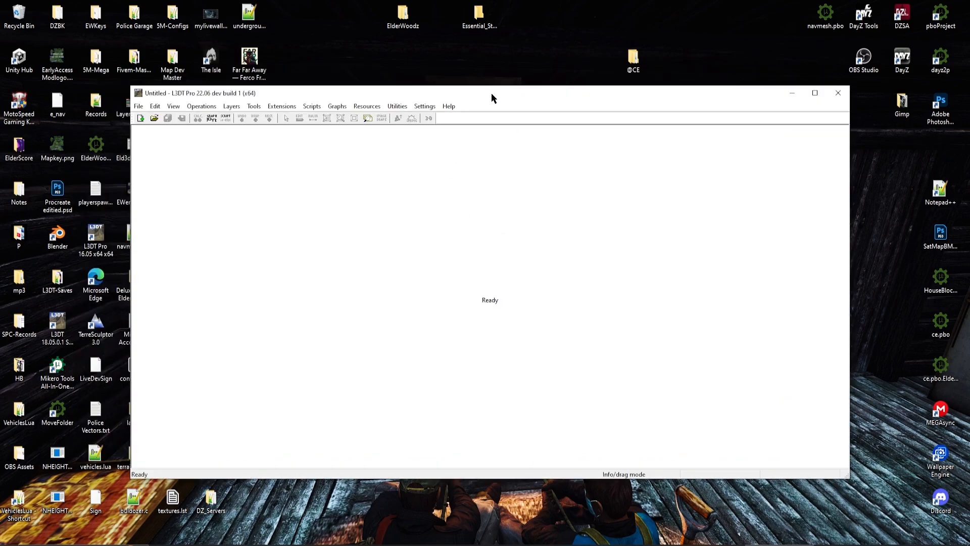
double_click(492, 94)
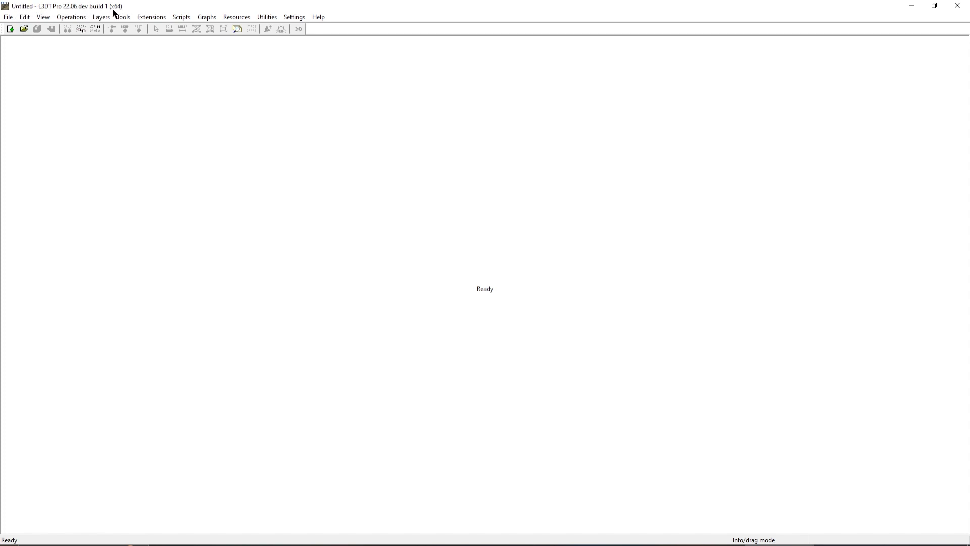
click(9, 17)
click(29, 30)
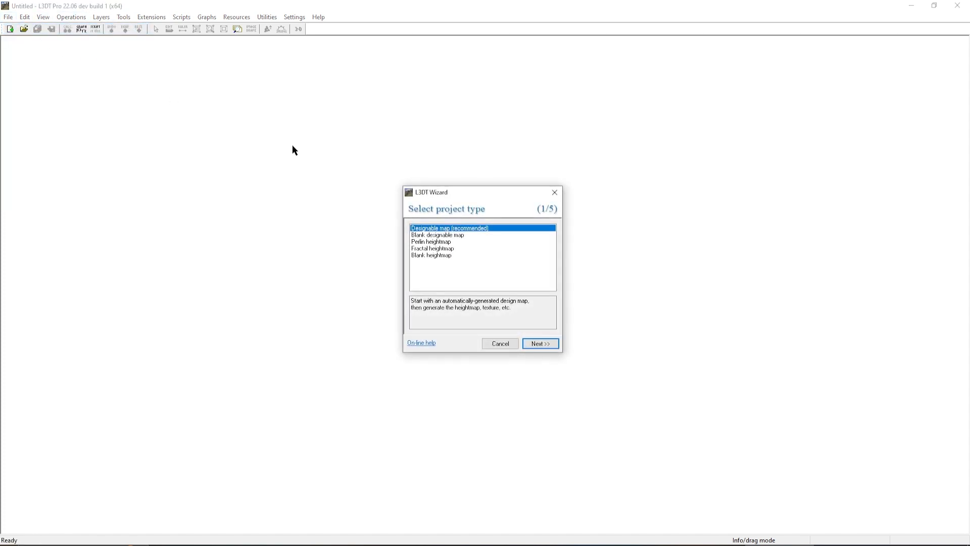
- Go through the available project types and choose Blank designable map for the new project
click(425, 235)
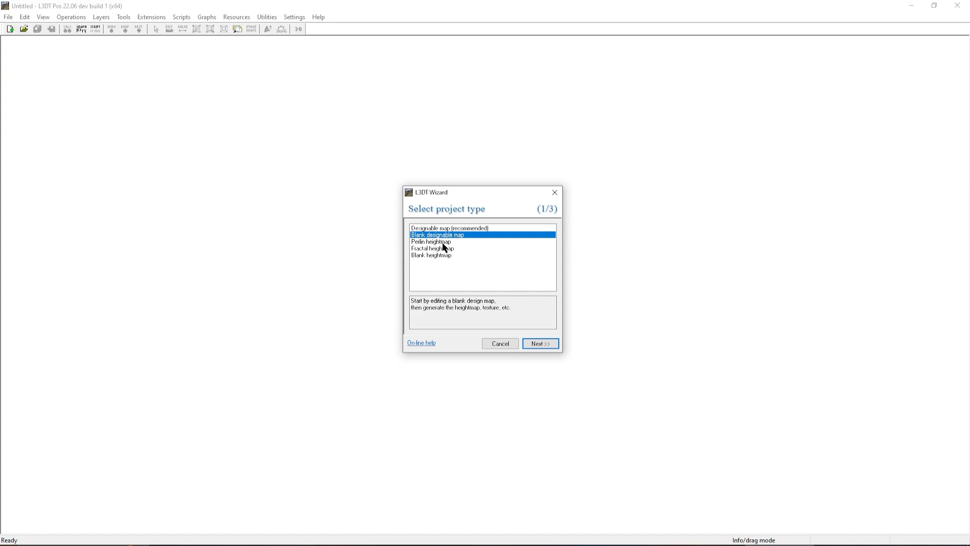
click(447, 242)
click(448, 249)
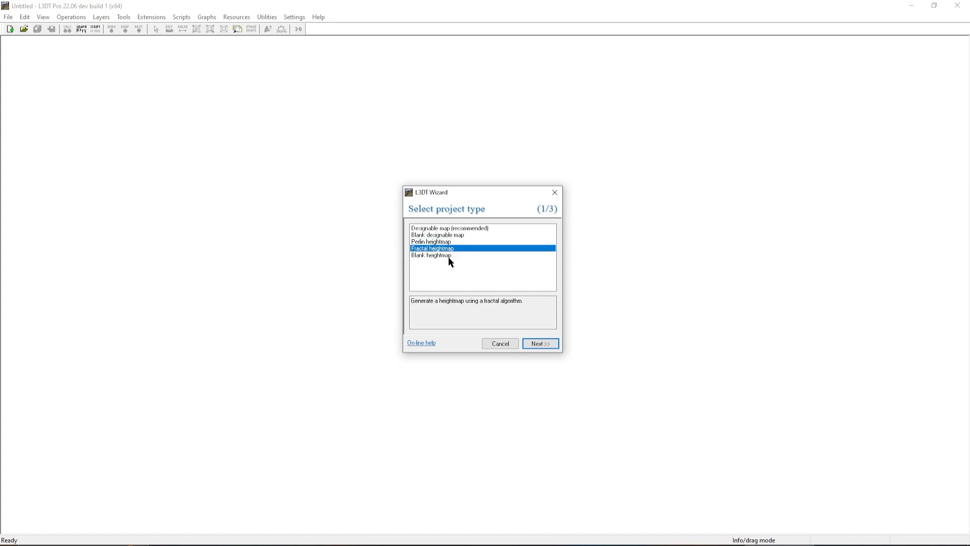
click(448, 255)
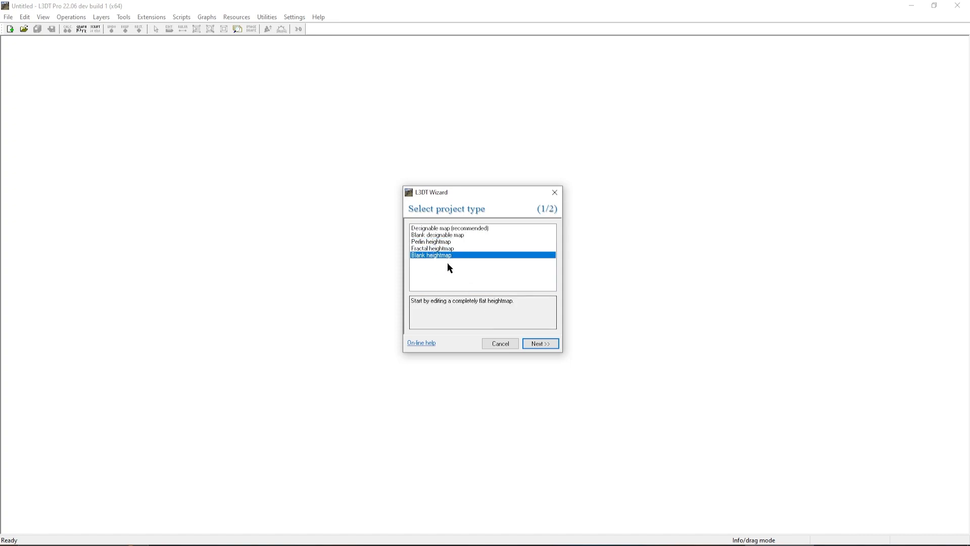
click(454, 248)
click(453, 241)
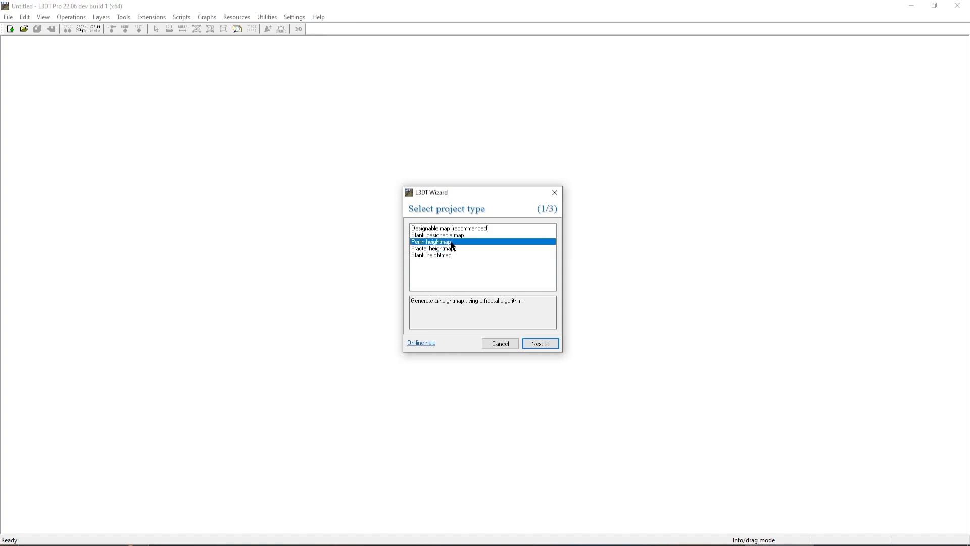
click(462, 235)
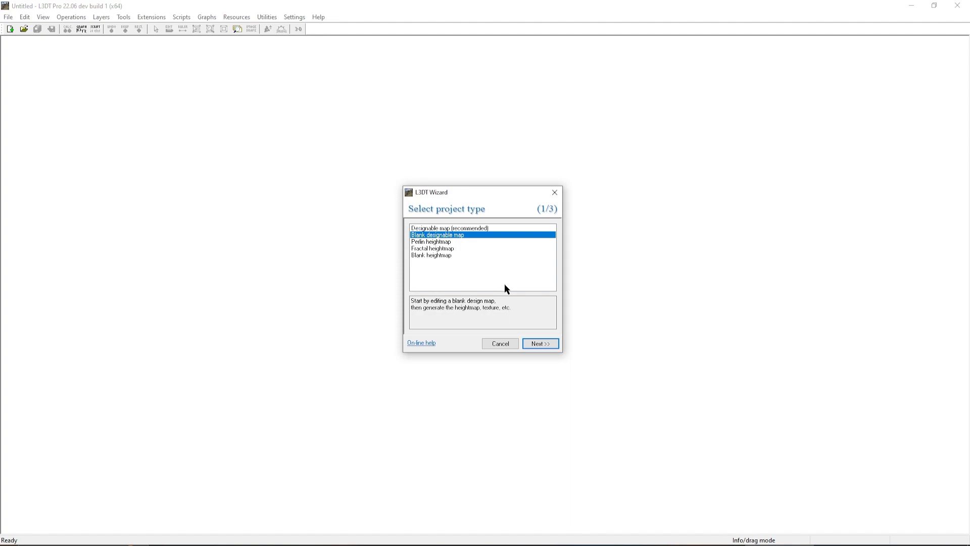
click(541, 345)
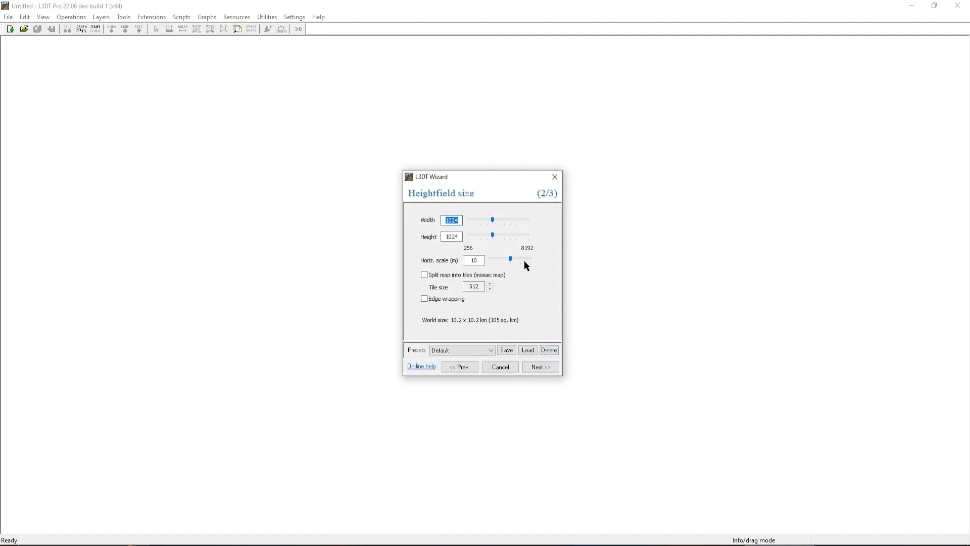
- Set the heightfield width and height to 4096 and raise the horizontal scale beyond 100 m
click(493, 221)
drag(537, 223, 531, 219)
click(516, 220)
drag(501, 234, 516, 226)
drag(518, 258, 519, 258)
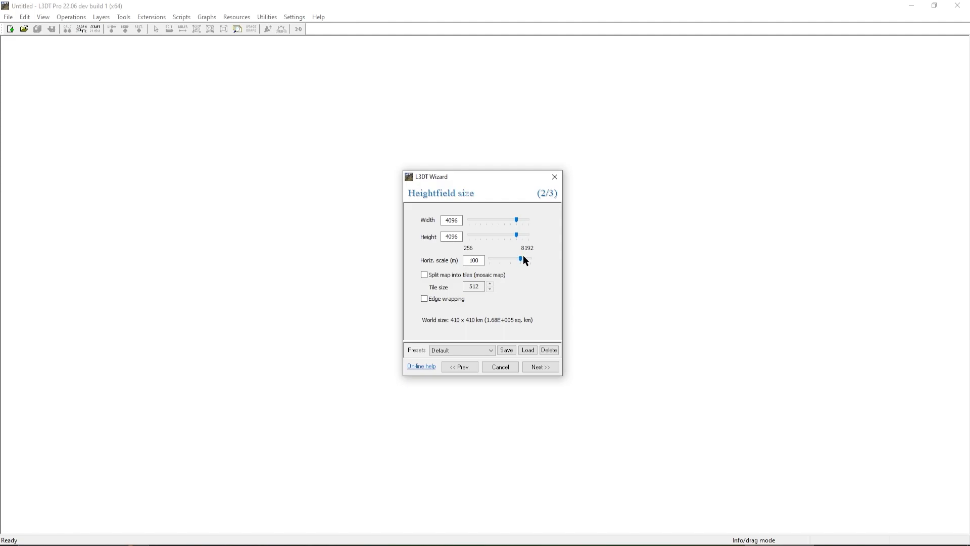
drag(523, 258, 526, 259)
click(540, 367)
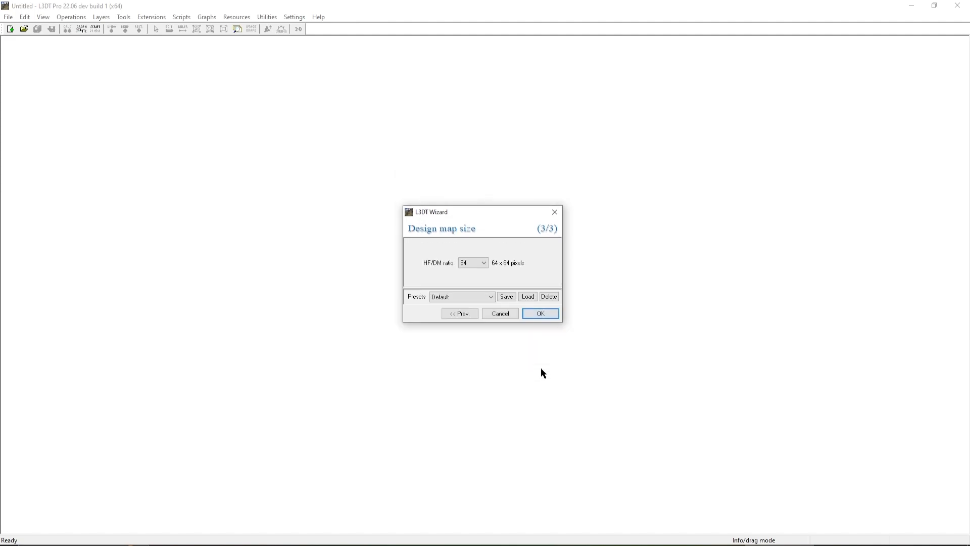
- Set the HF/DM ratio to 128 and create the blank design map
click(482, 266)
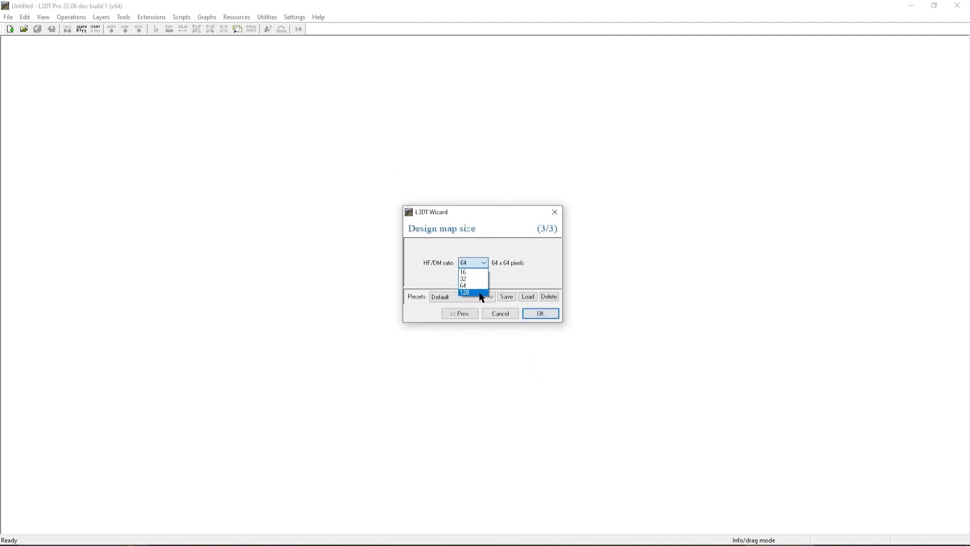
click(481, 265)
click(541, 314)
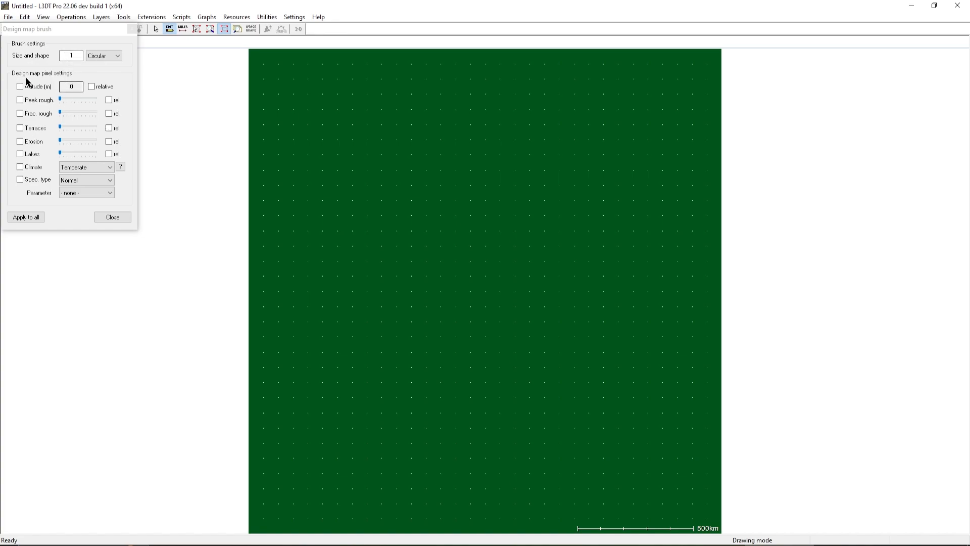
- Enable altitude for the design map brush and set it to -10 m
click(79, 86)
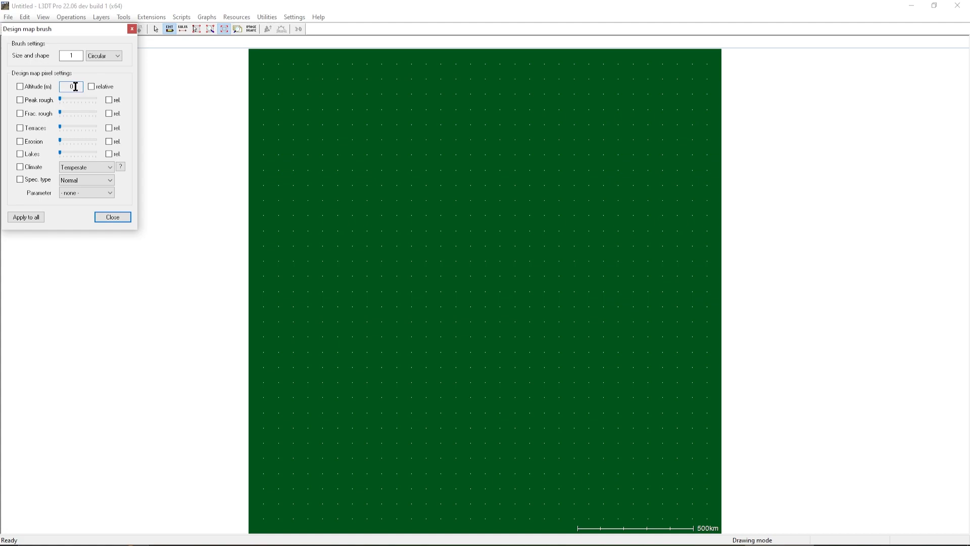
click(20, 87)
click(78, 87)
- Enlarge the circular brush to size 12 and paint the entire design map at -10 m altitude
scroll(455, 275, up, 8)
scroll(459, 278, down, 8)
scroll(459, 277, up, 8)
scroll(460, 278, down, 7)
scroll(465, 280, up, 6)
scroll(467, 278, down, 5)
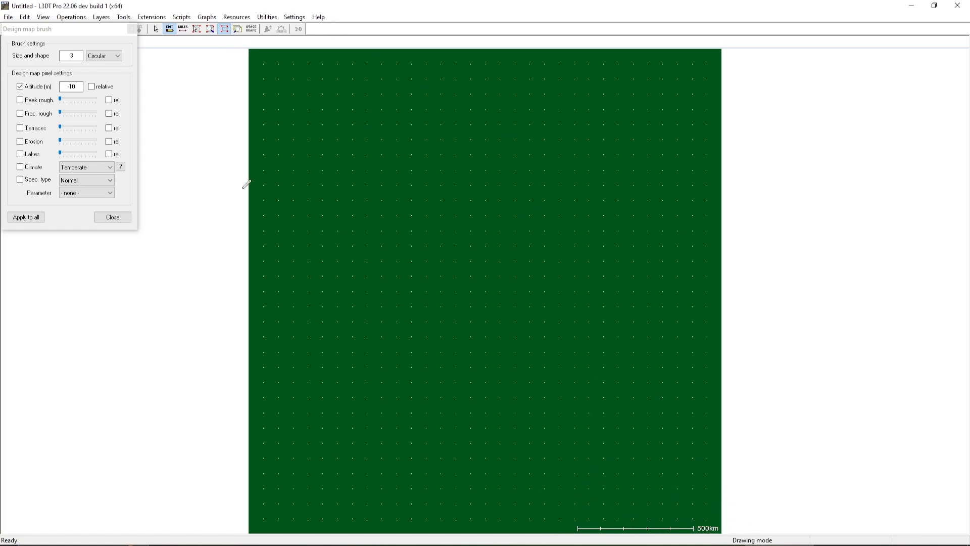
scroll(486, 264, up, 2)
scroll(479, 268, down, 2)
scroll(481, 270, up, 7)
scroll(482, 270, up, 2)
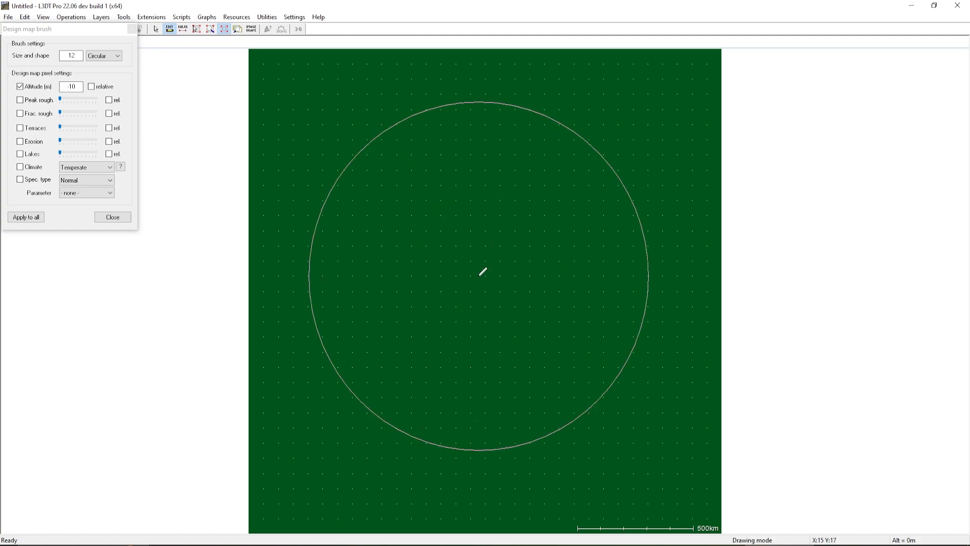
mouse_move(382, 177)
mouse_down()
mouse_move(320, 165)
mouse_move(576, 168)
mouse_move(630, 298)
mouse_move(562, 413)
mouse_move(294, 407)
mouse_move(814, 401)
mouse_move(516, 342)
mouse_up()
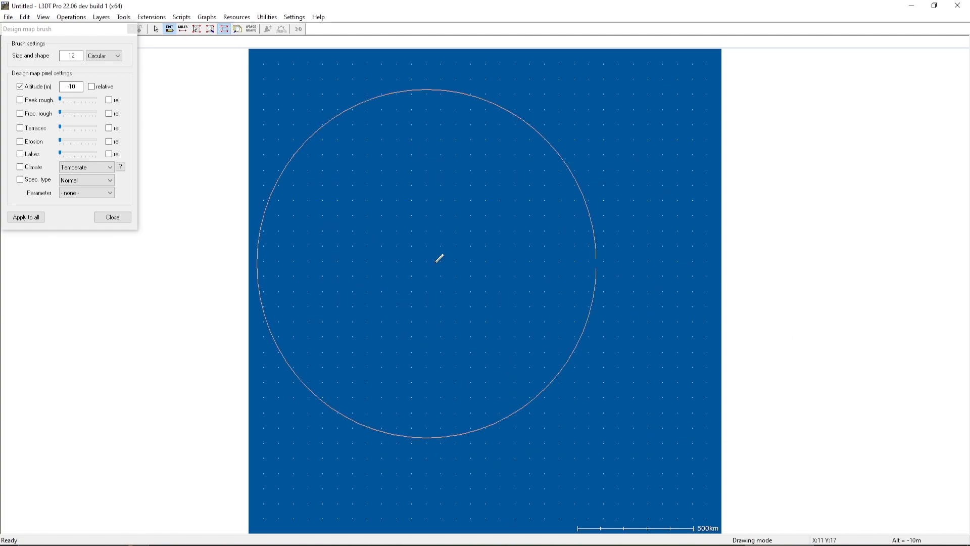
- Shrink the design map brush to size 5 and set its altitude to 100 m
scroll(515, 247, up, 3)
scroll(514, 249, down, 5)
scroll(513, 251, down, 5)
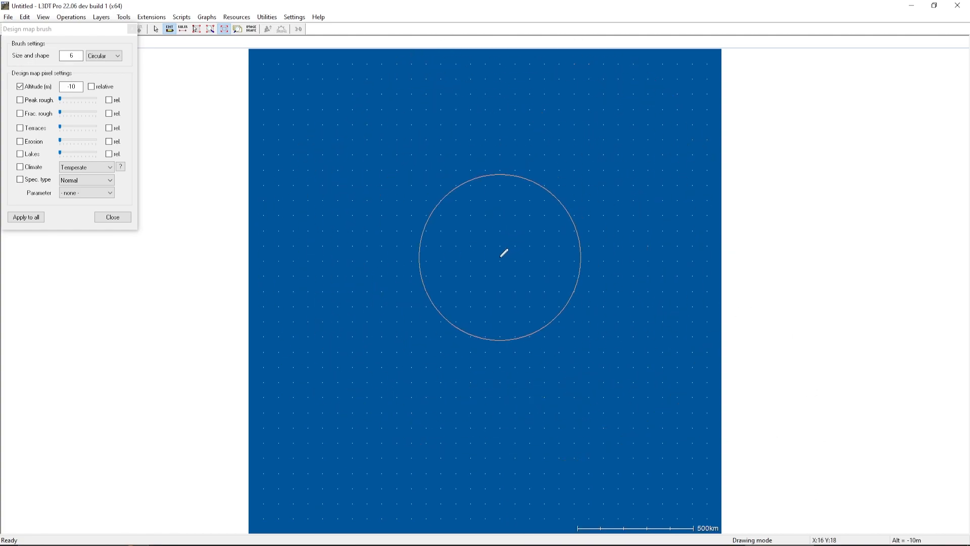
click(77, 86)
drag(77, 87, 74, 88)
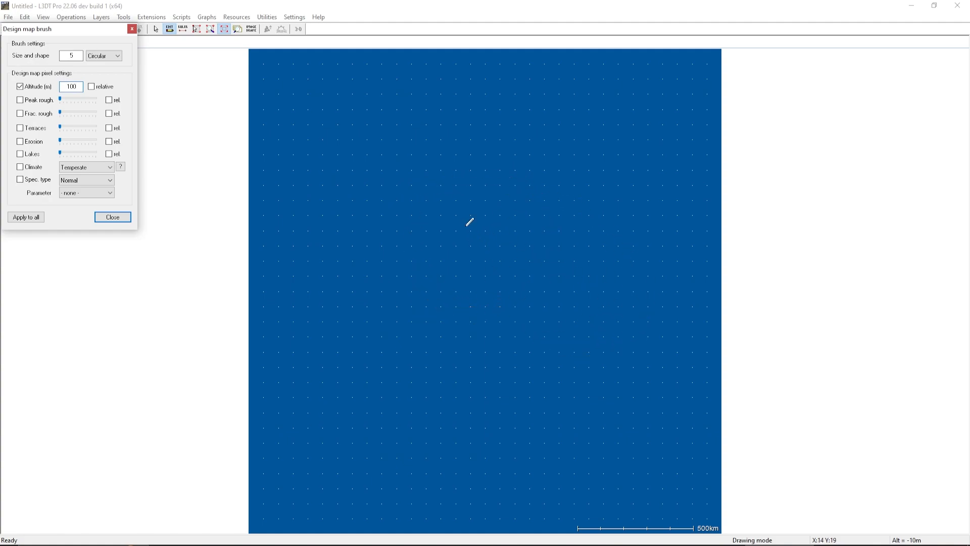
- Paint a small irregular 100 m landmass in the map's centre with brush size 1, and move the brush dialog clear of the toolbar
scroll(471, 261, up, 1)
scroll(475, 281, down, 5)
mouse_move(483, 282)
mouse_down()
mouse_move(491, 272)
mouse_move(482, 264)
mouse_move(465, 284)
mouse_move(478, 331)
mouse_move(462, 328)
mouse_move(468, 316)
mouse_move(494, 340)
mouse_move(485, 335)
mouse_move(504, 324)
mouse_move(492, 272)
mouse_up()
click(481, 253)
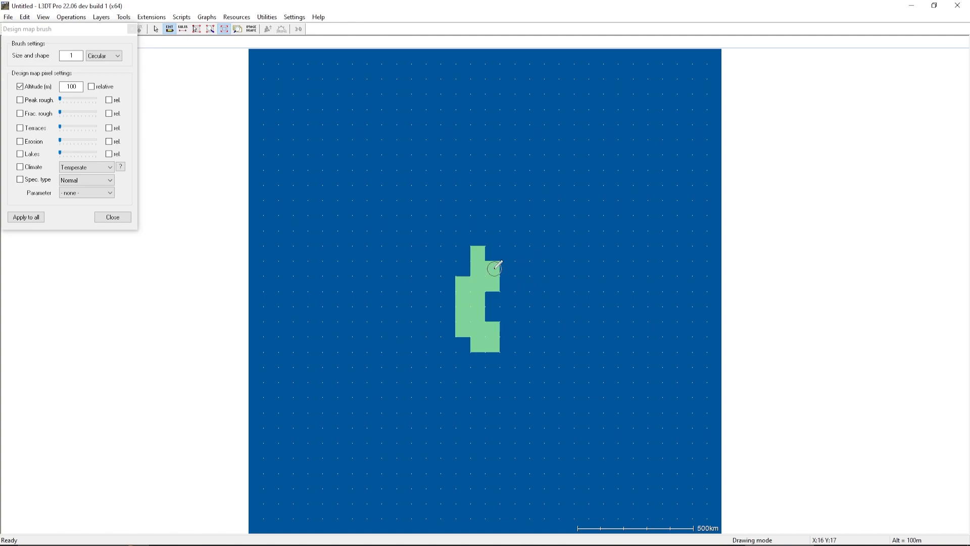
drag(54, 30, 61, 113)
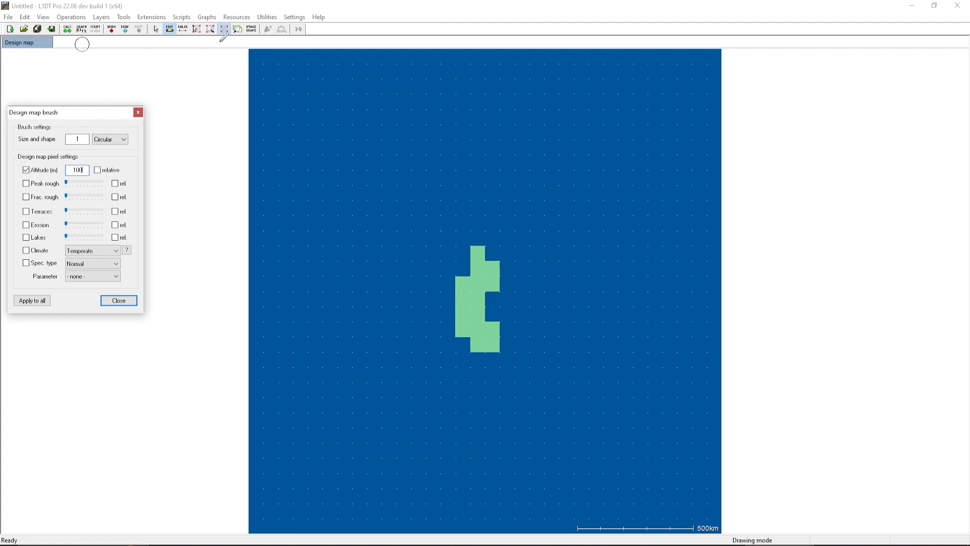
click(101, 17)
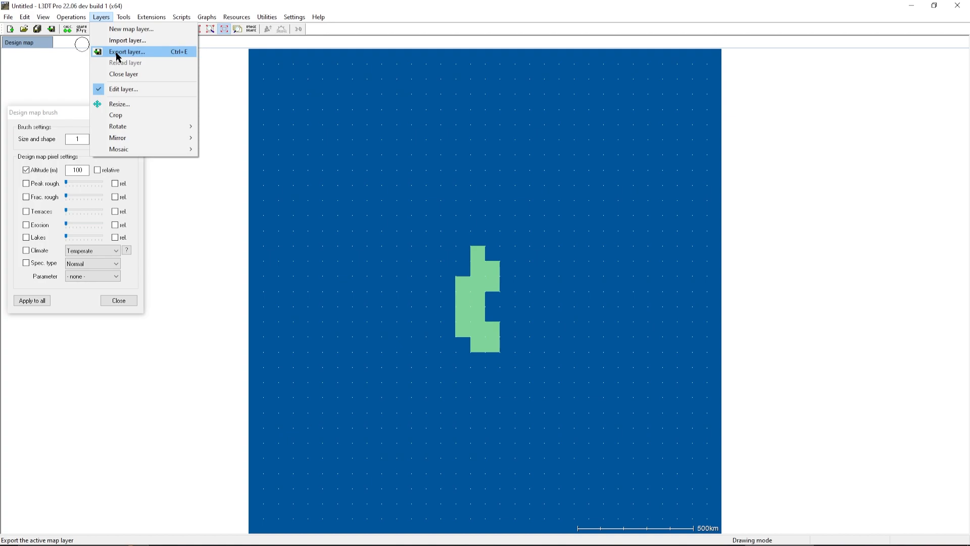
mouse_move(70, 17)
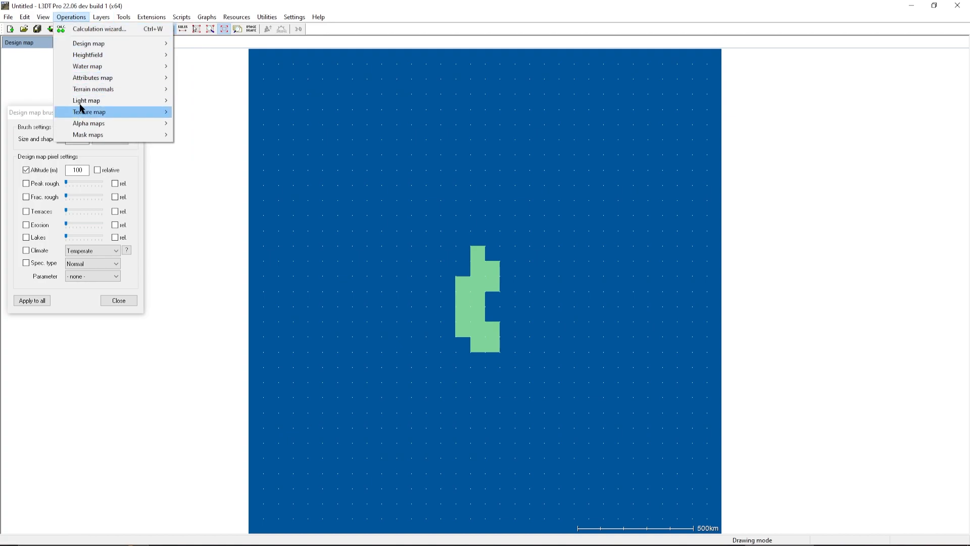
mouse_move(99, 137)
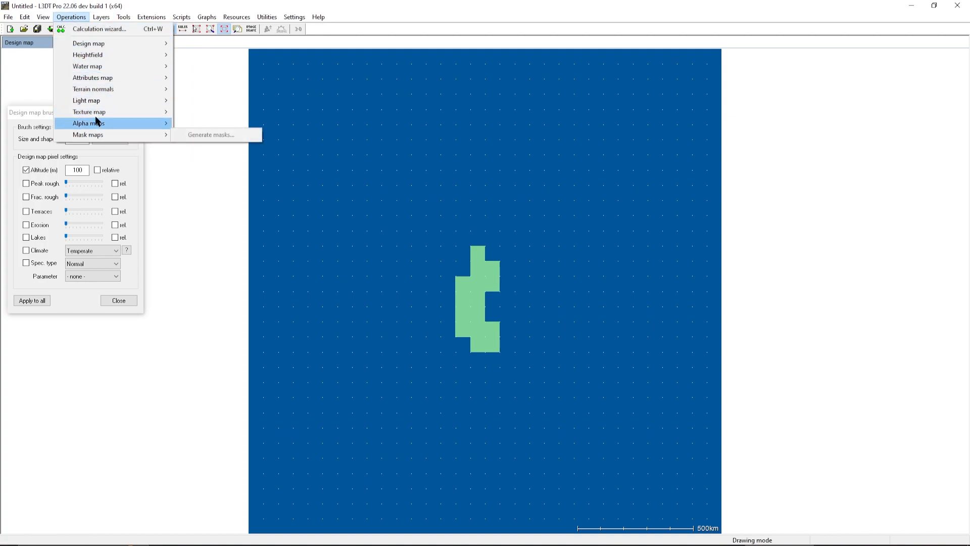
mouse_move(95, 90)
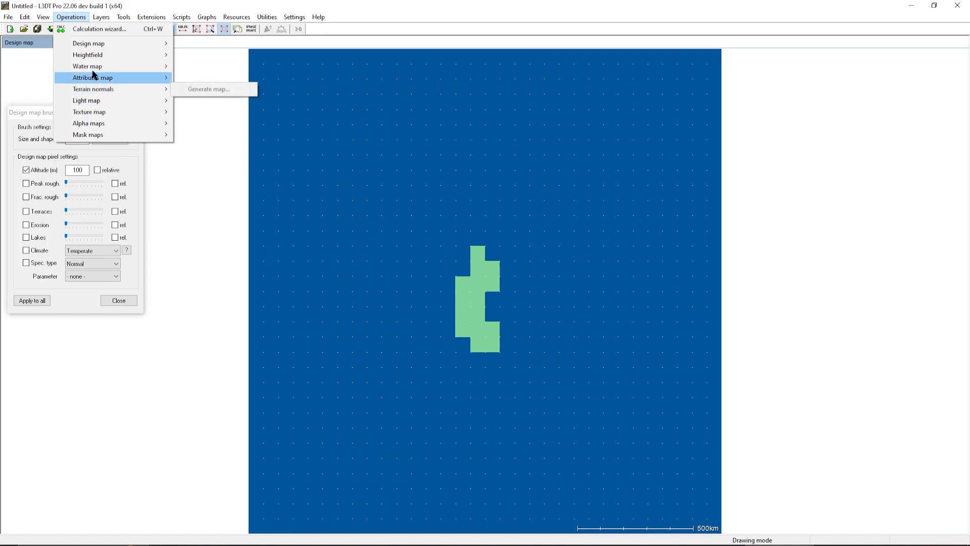
click(37, 73)
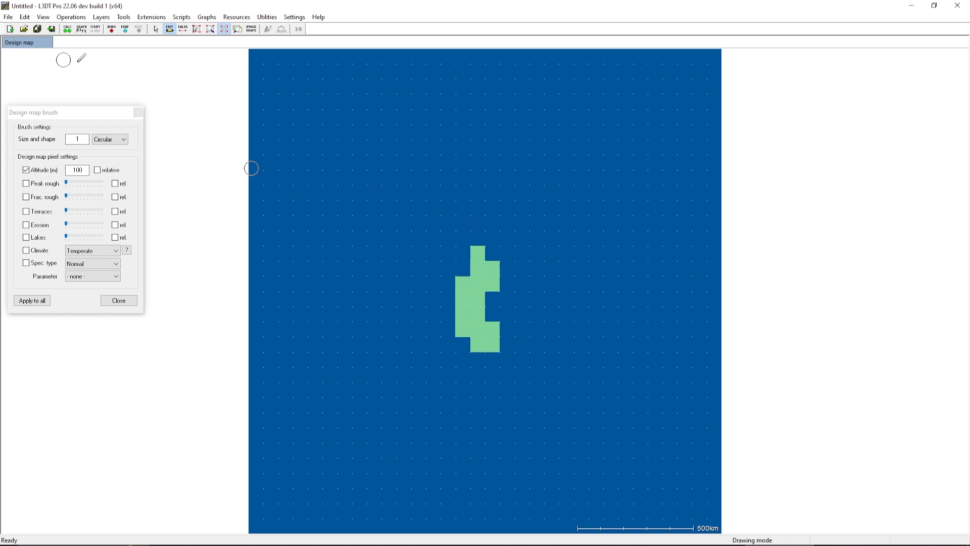
- Queue the heightfield and water map layers for calculation from the design map
click(75, 18)
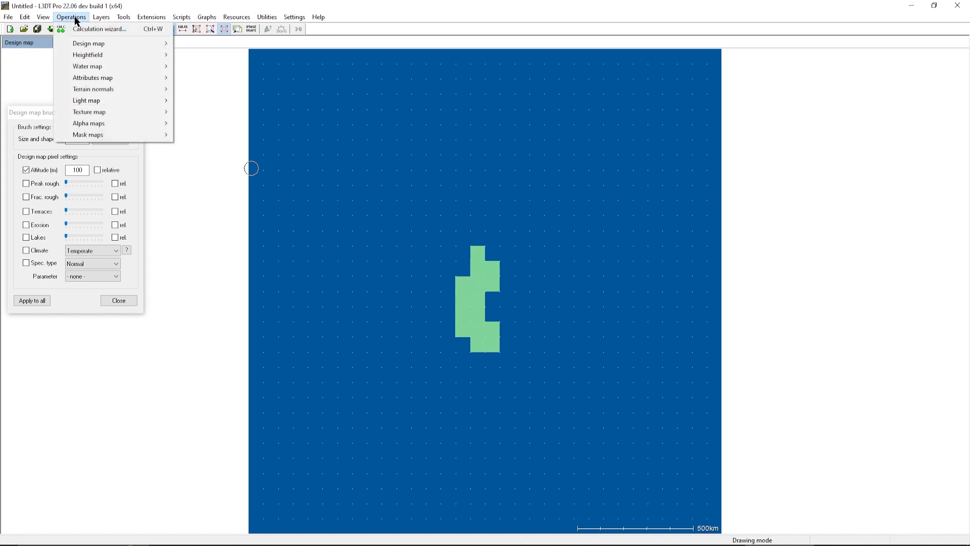
click(111, 30)
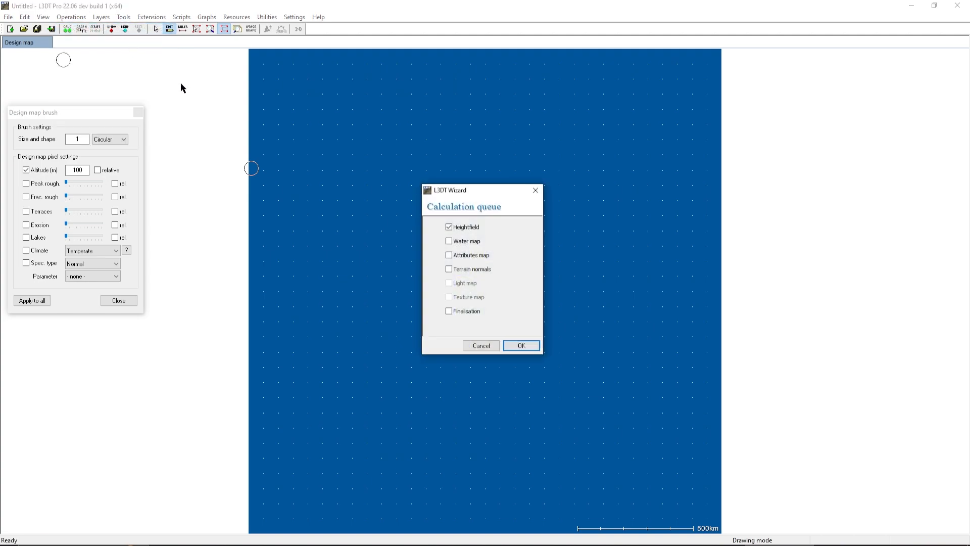
click(449, 241)
click(520, 346)
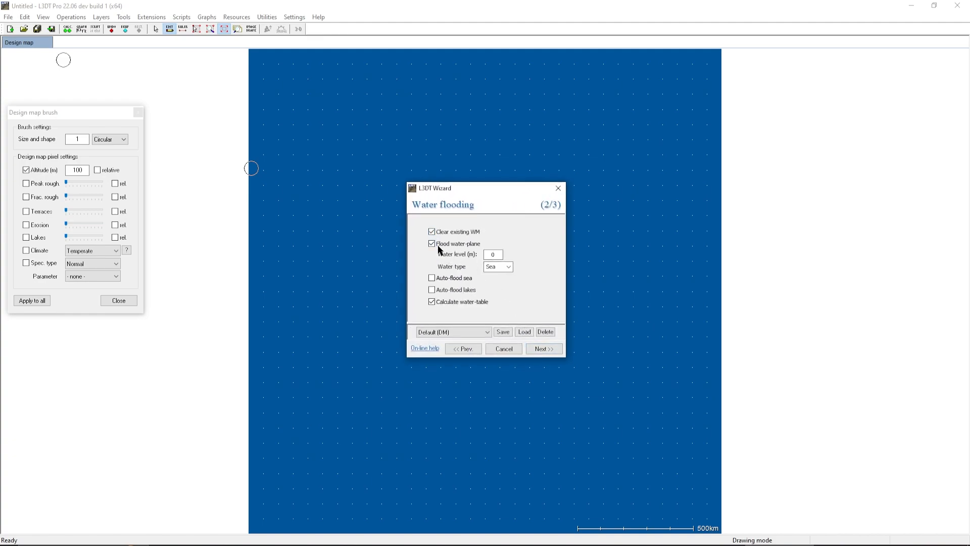
- Keep the water type as Sea, enable auto-flooding of sea and lakes, and run the calculation with the default water-table settings
click(508, 266)
click(509, 276)
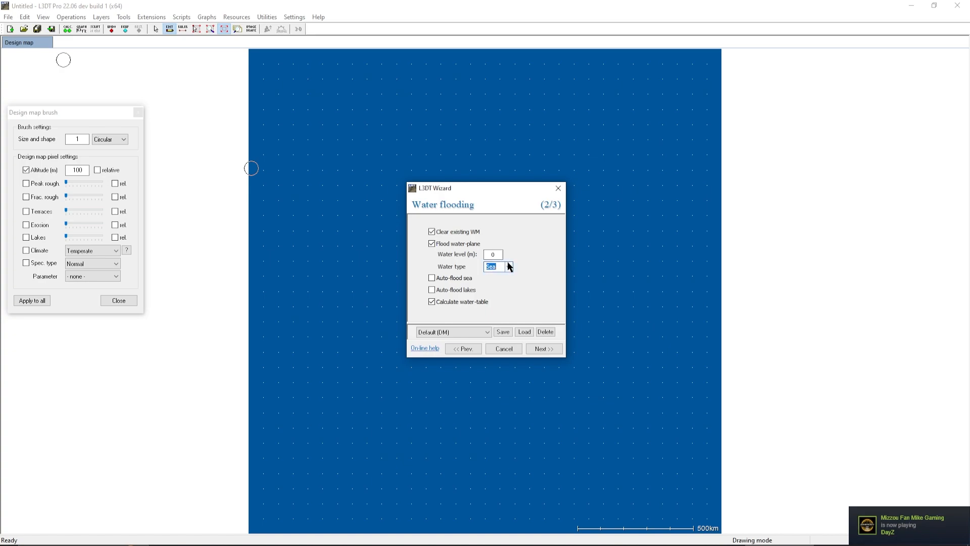
click(432, 280)
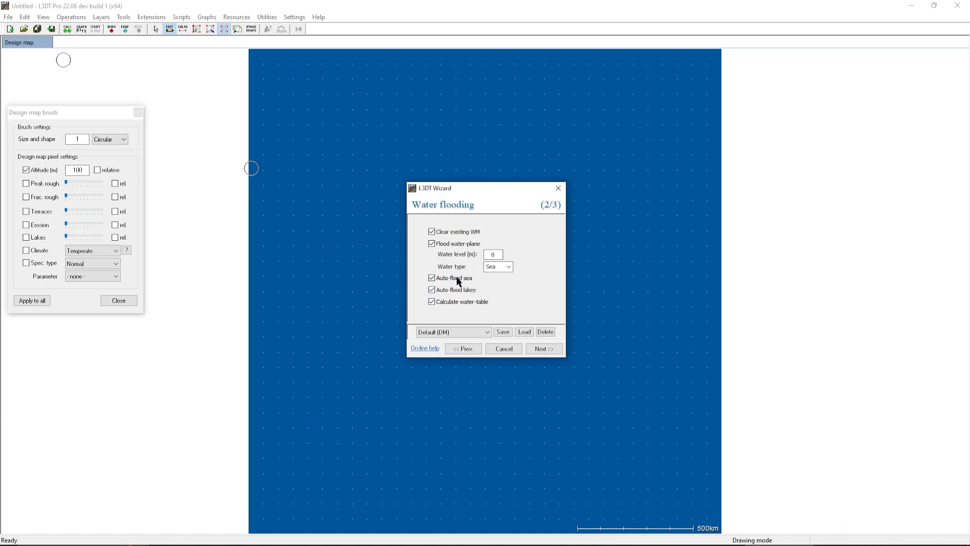
click(544, 350)
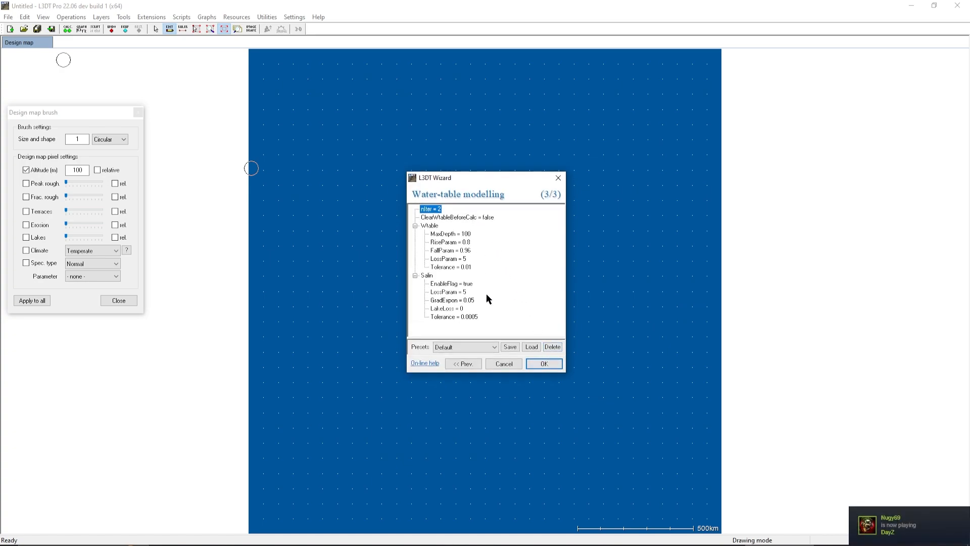
click(544, 364)
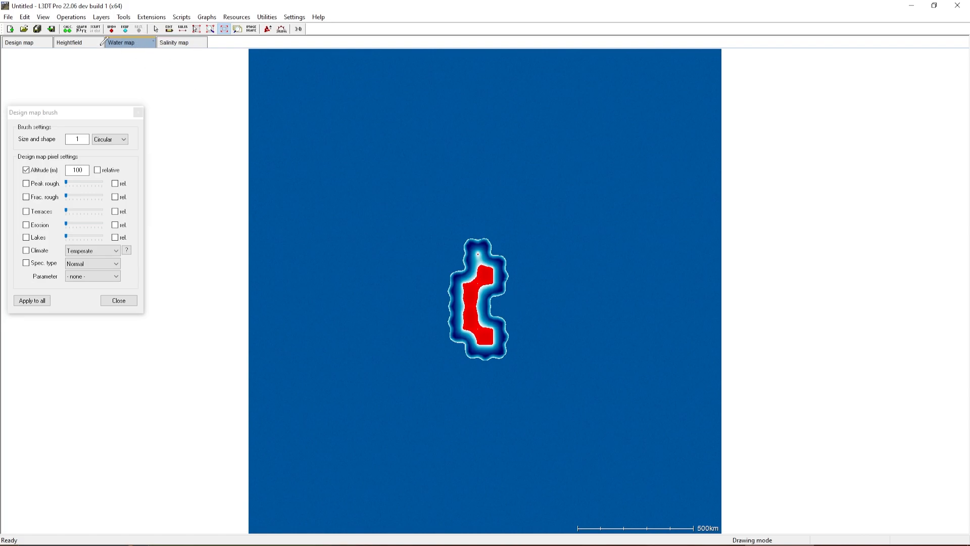
- Display the heightfield layer, close the design map brush and launch the 3D heightfield editor
click(81, 41)
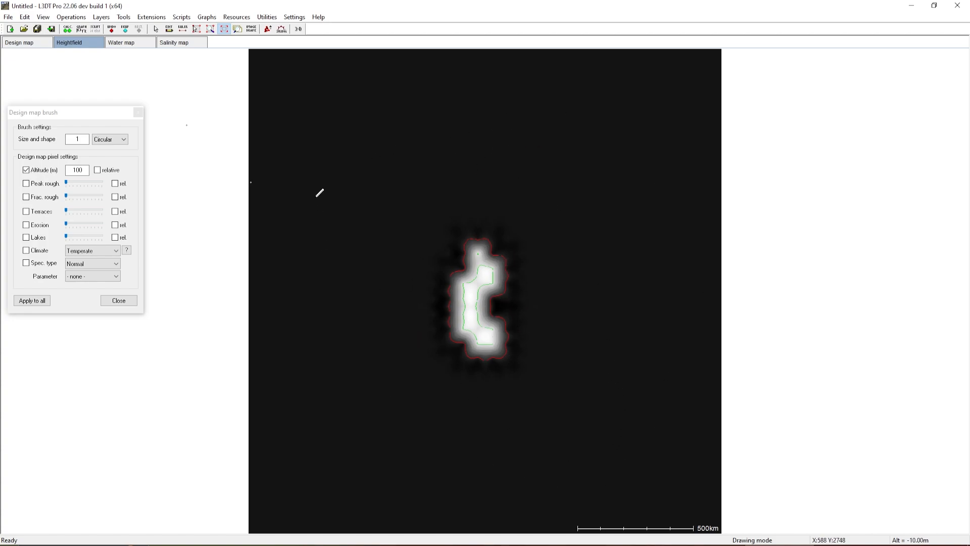
click(118, 301)
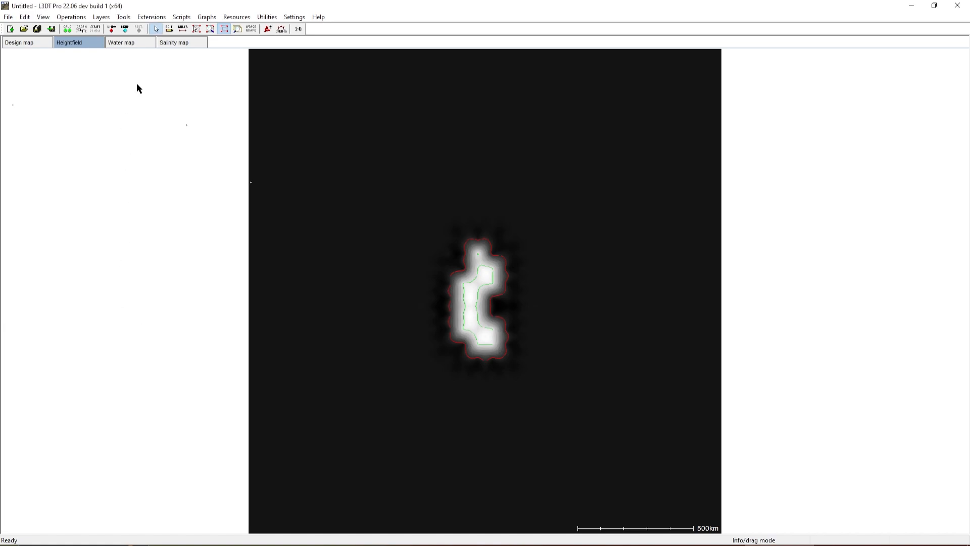
click(124, 17)
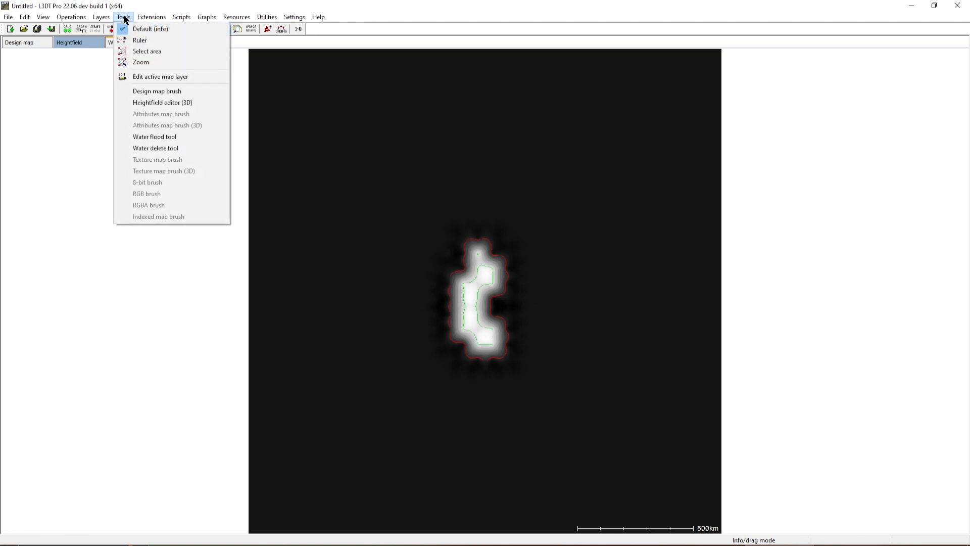
click(170, 103)
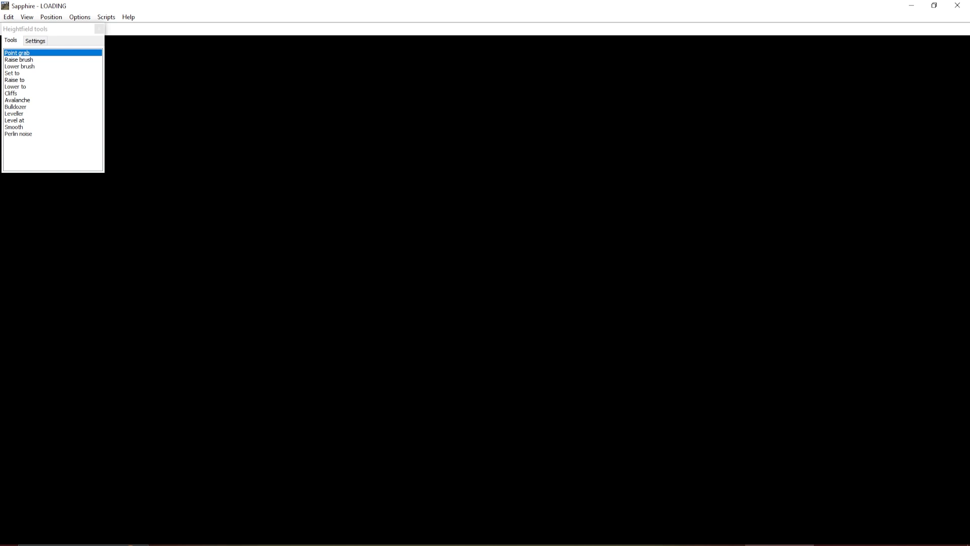
- Move the Heightfield tools palette below the camera position read-out in the 3D editor
drag(24, 31, 37, 136)
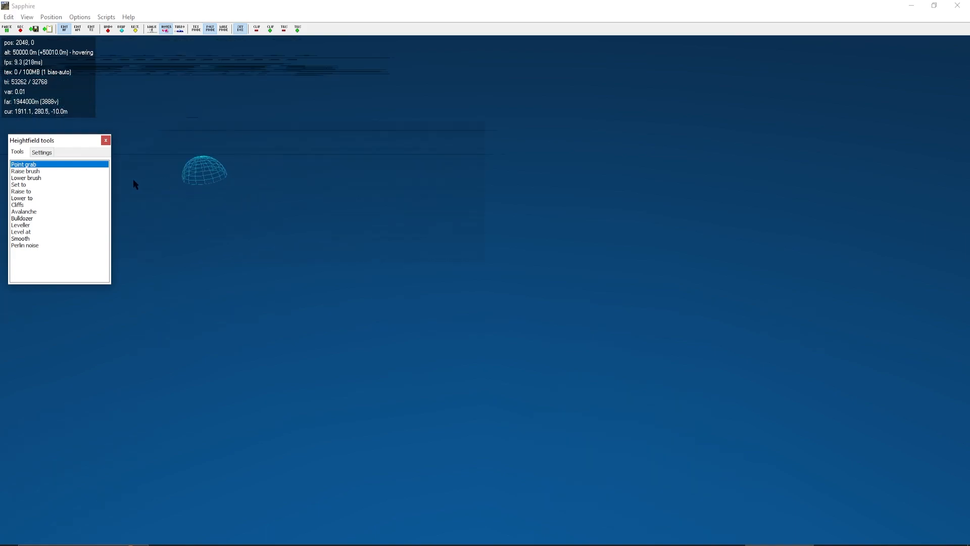
drag(56, 140, 61, 137)
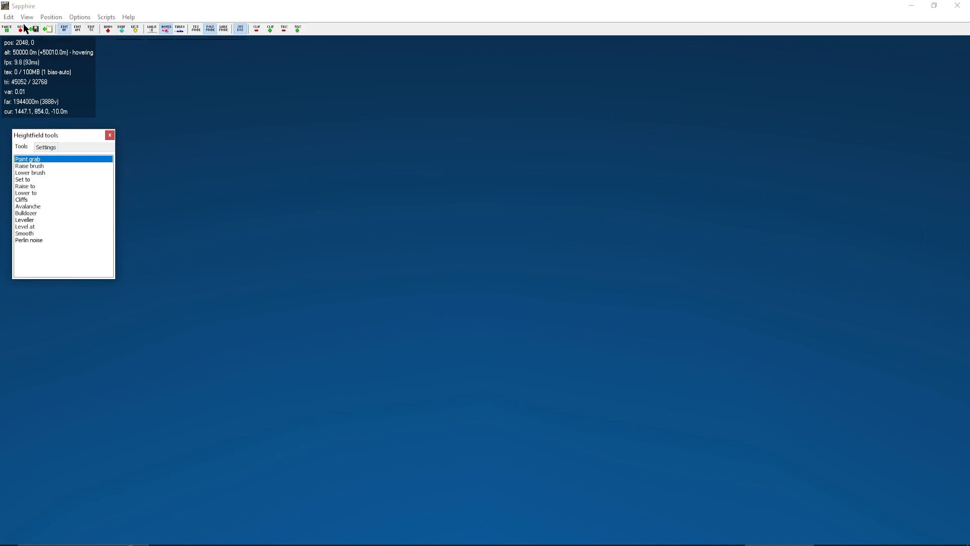
click(8, 16)
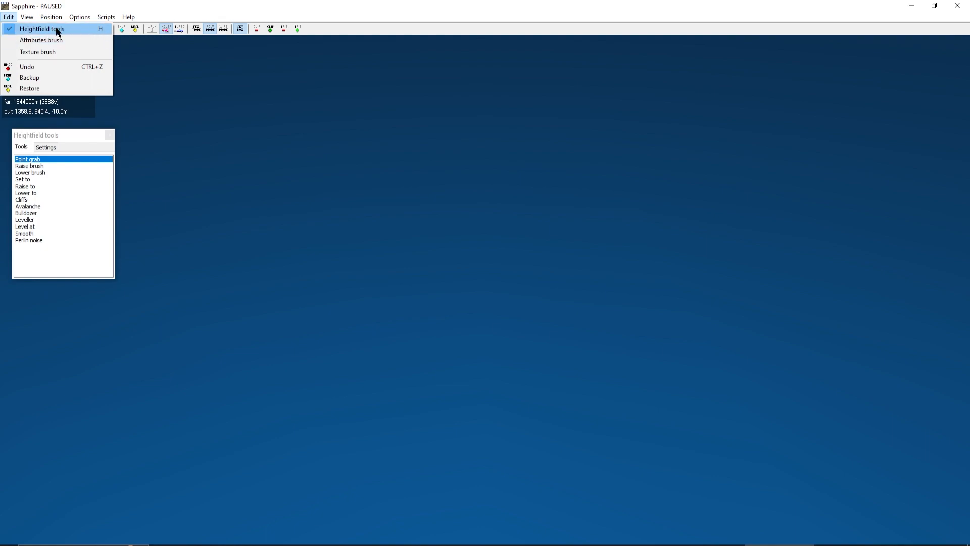
click(212, 173)
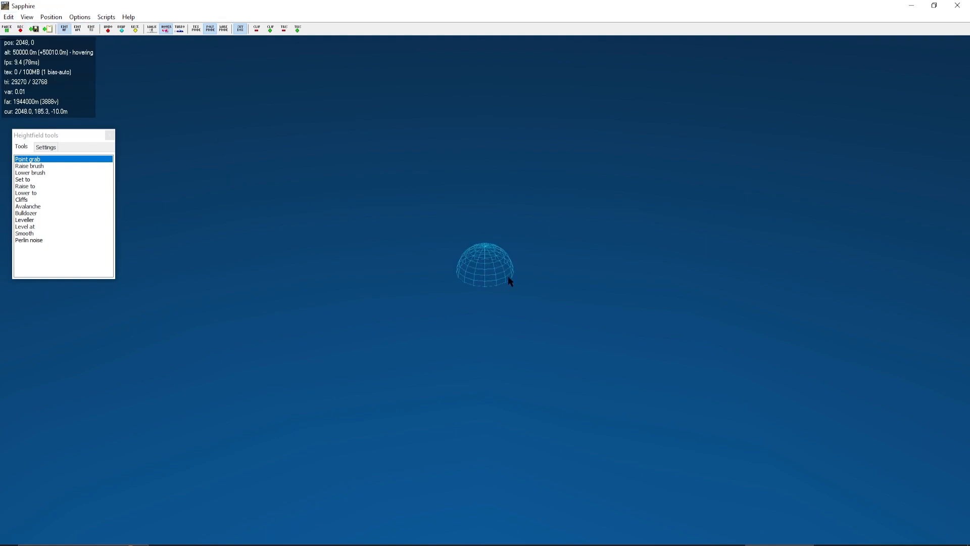
- Tilt the camera up to the horizon and fly over the sea looking for the island
right_drag(485, 276, 484, 275)
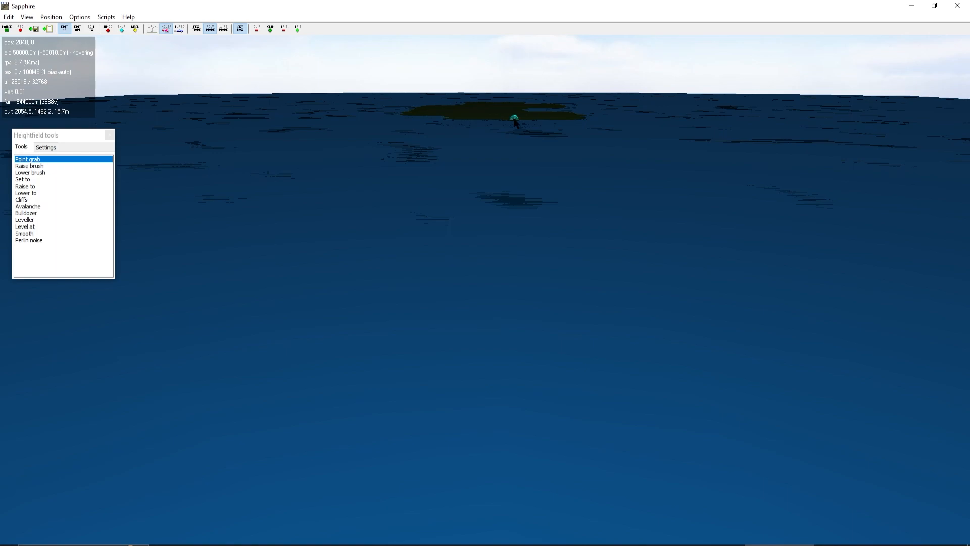
key(w)
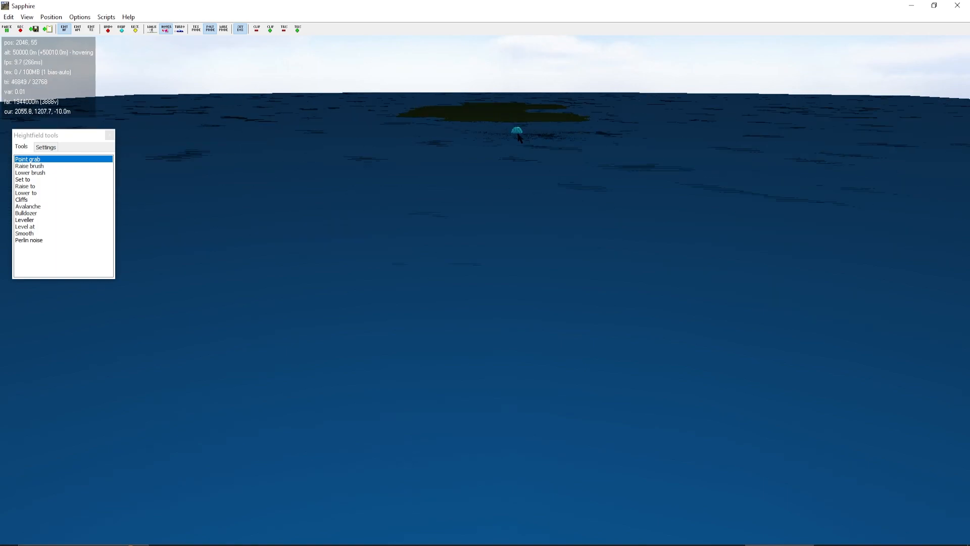
key(a)
key(w)
key(w)
key(d)
key(w)
key(h)
right_drag(519, 192, 445, 162)
key(w)
right_drag(341, 112, 233, 100)
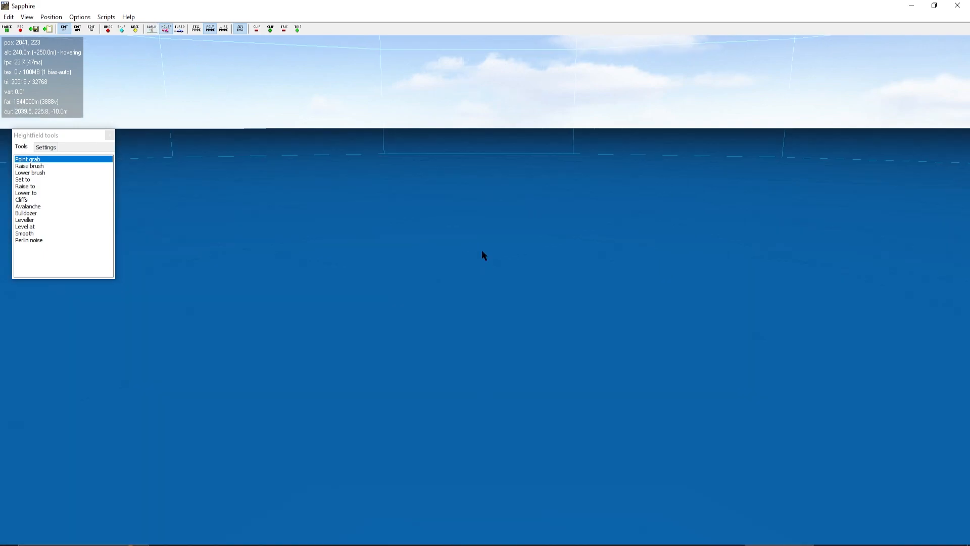
- Raise the camera to an altitude of 30240 m, face the island and fly toward it
scroll(516, 286, up, 10)
scroll(517, 286, up, 10)
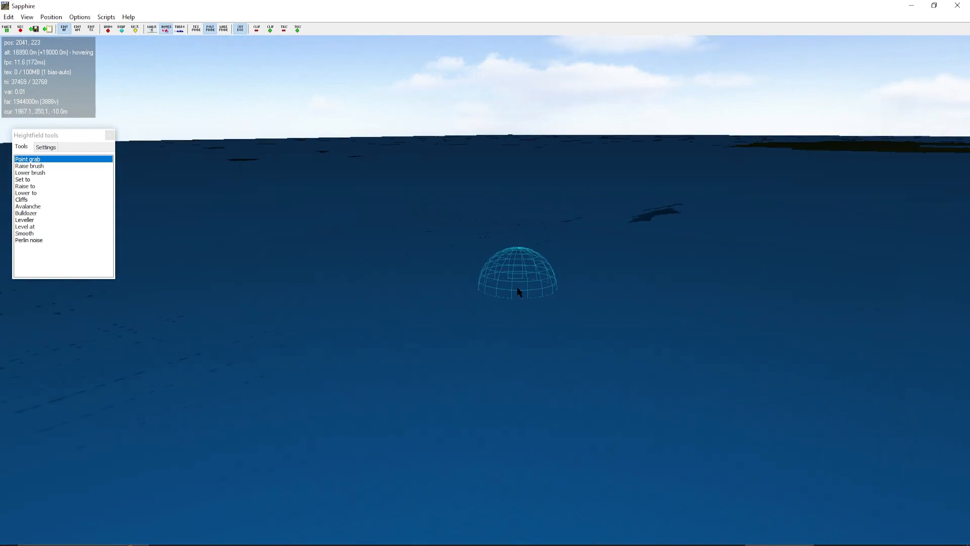
right_drag(497, 273, 485, 273)
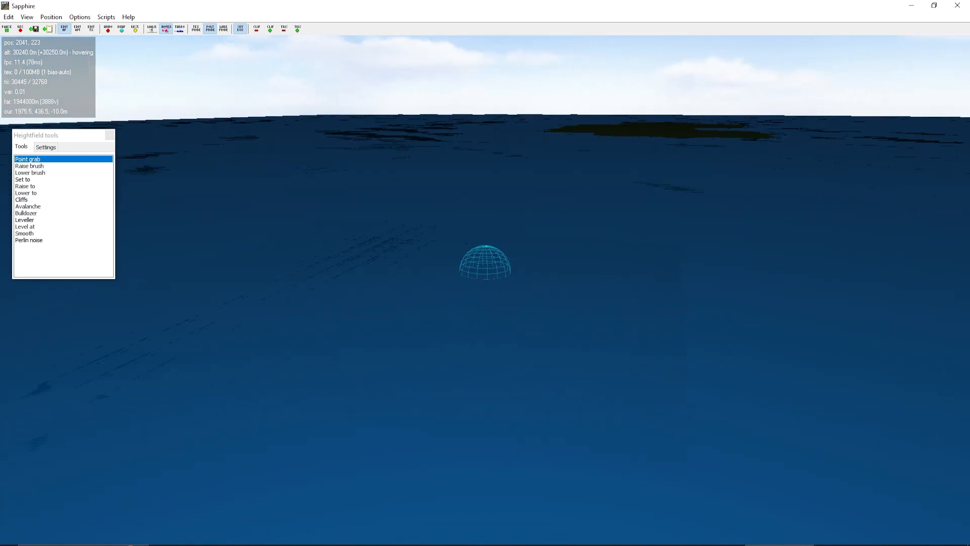
right_drag(485, 273, 498, 273)
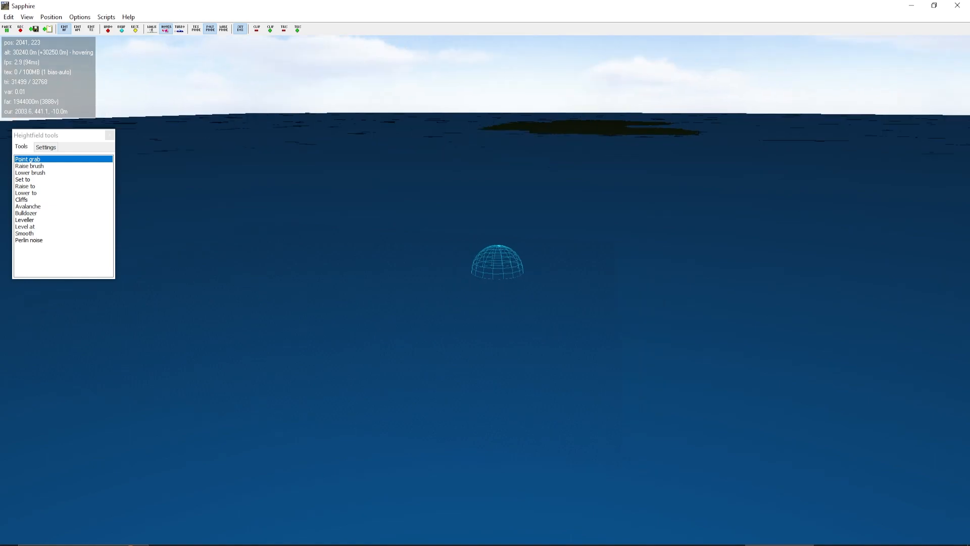
key(w)
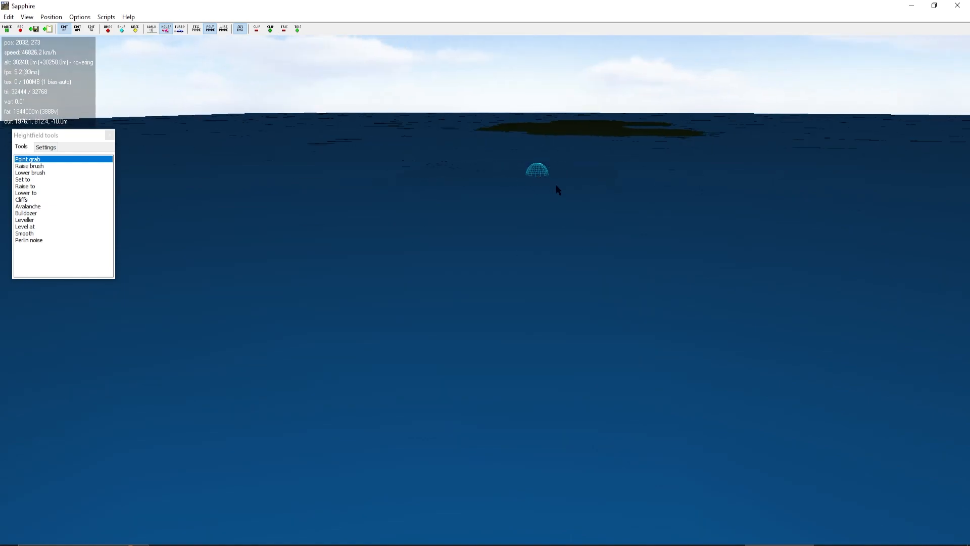
right_drag(557, 192, 488, 274)
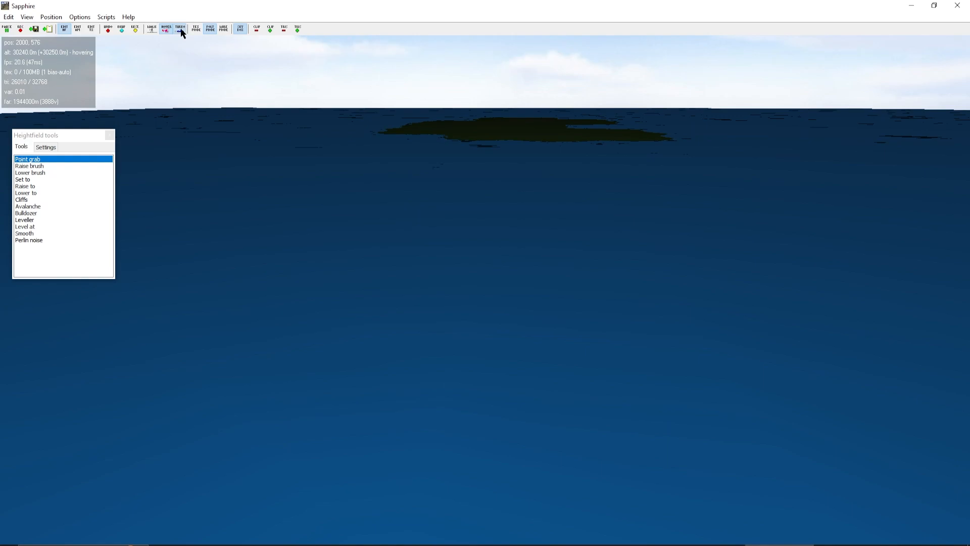
- Fly in turbo mode to the island's near coast and examine its shoreline from above
key(w)
right_drag(557, 262, 485, 275)
key(s)
key(w)
key(s)
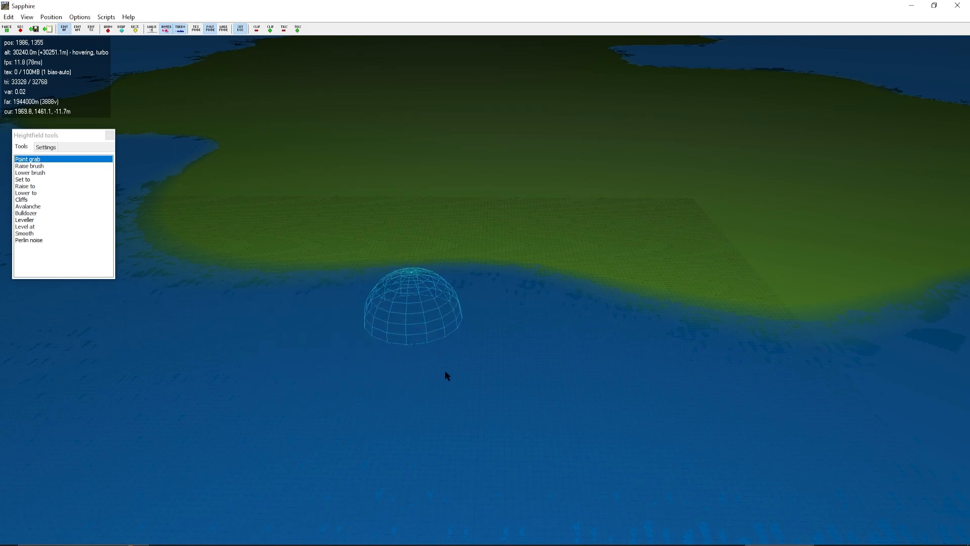
key(w)
key(d)
key(s)
key(d)
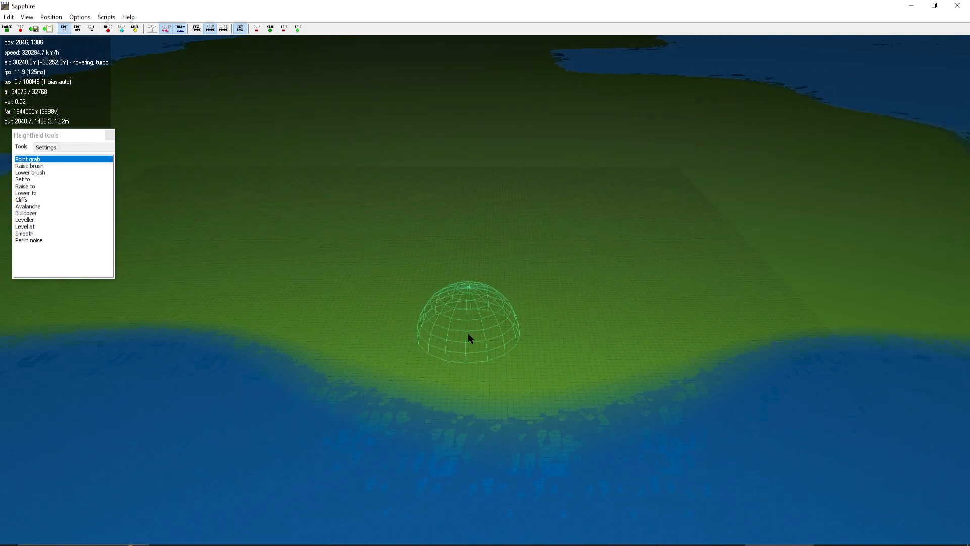
key(w)
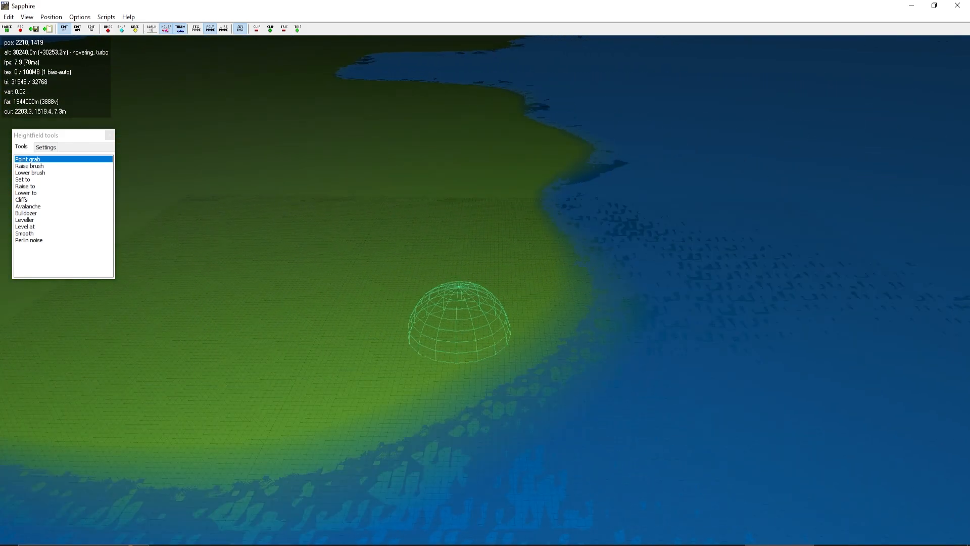
mouse_move(471, 275)
right_down()
mouse_move(424, 274)
mouse_move(485, 272)
mouse_move(484, 281)
right_up()
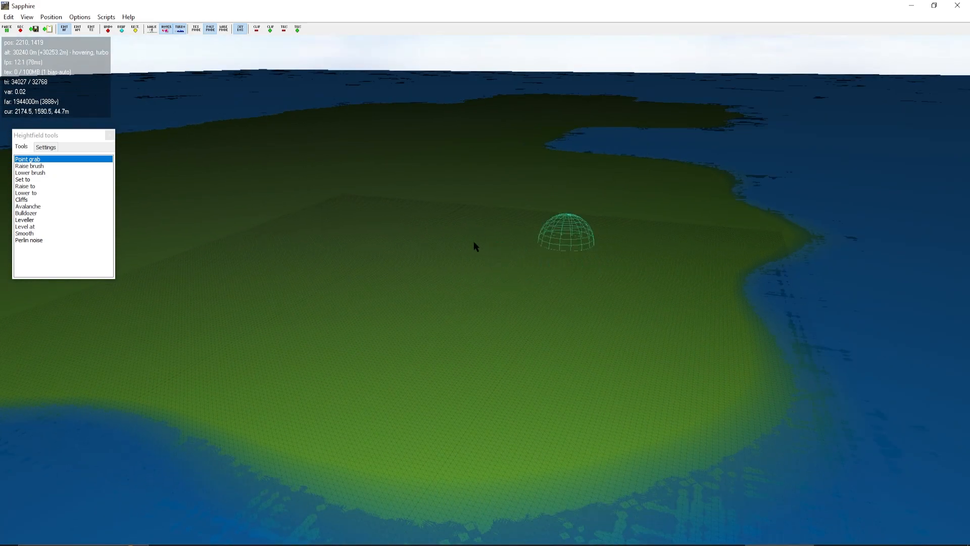
- Raise two small adjacent peaks on the near part of the island with the Point grab tool
key(s)
key(a)
mouse_move(516, 276)
mouse_down()
mouse_move(515, 291)
mouse_move(555, 255)
mouse_up()
drag(517, 286, 523, 264)
key(a)
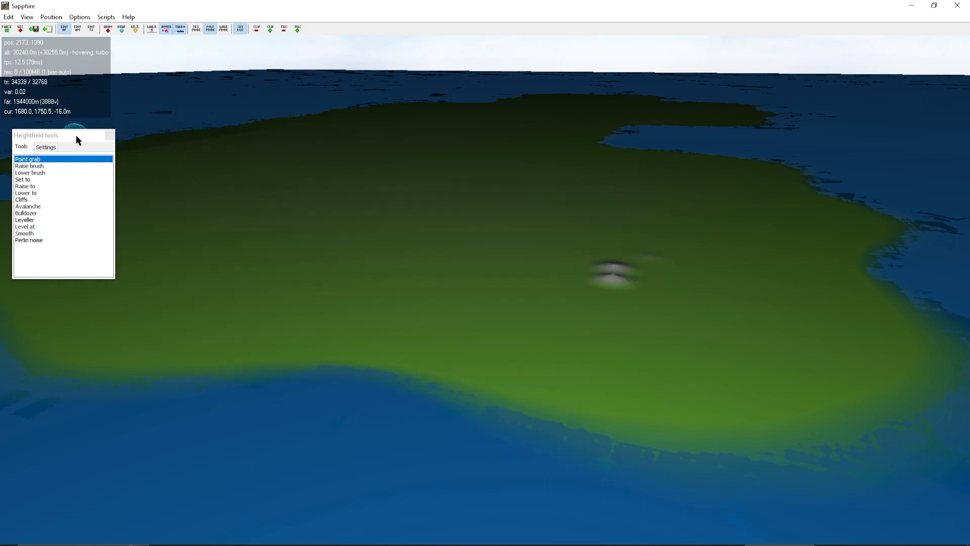
- Move the Heightfield tools palette to the window's edge and turn off the cloudy sky background
drag(76, 135, 66, 136)
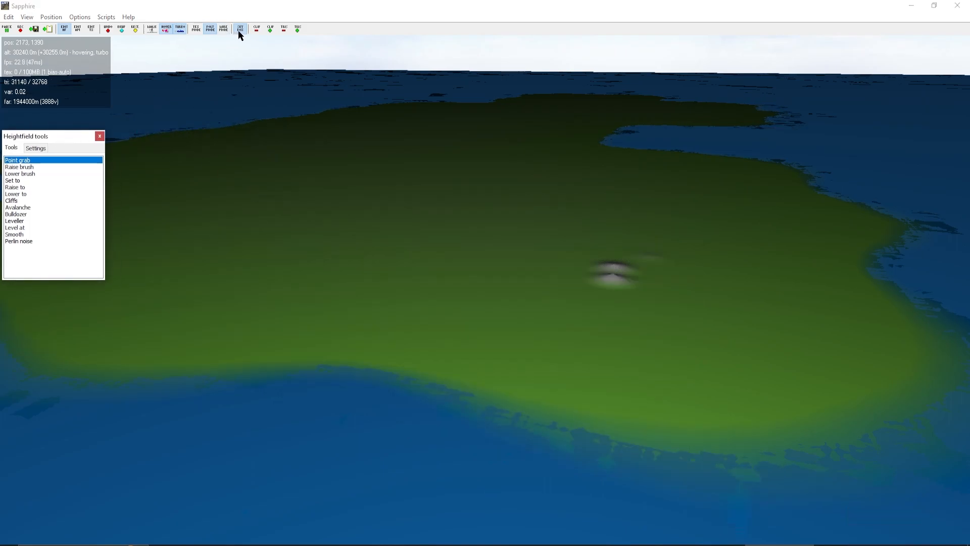
right_drag(485, 283, 485, 273)
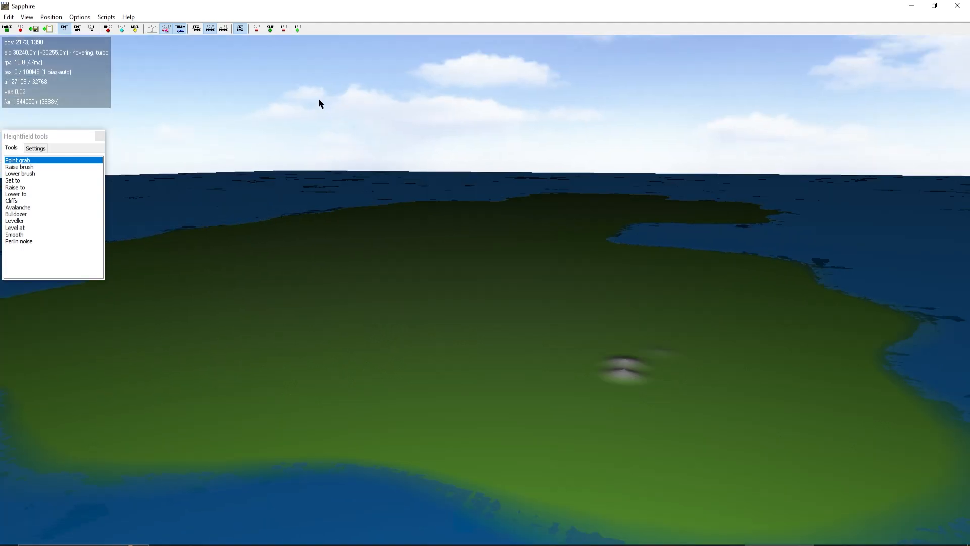
click(240, 29)
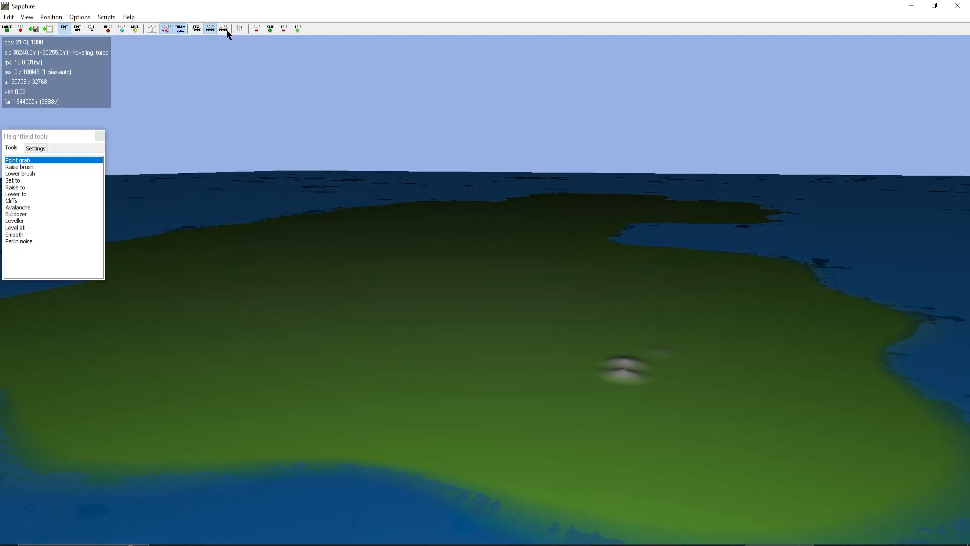
click(240, 30)
click(240, 30)
right_drag(485, 267, 485, 288)
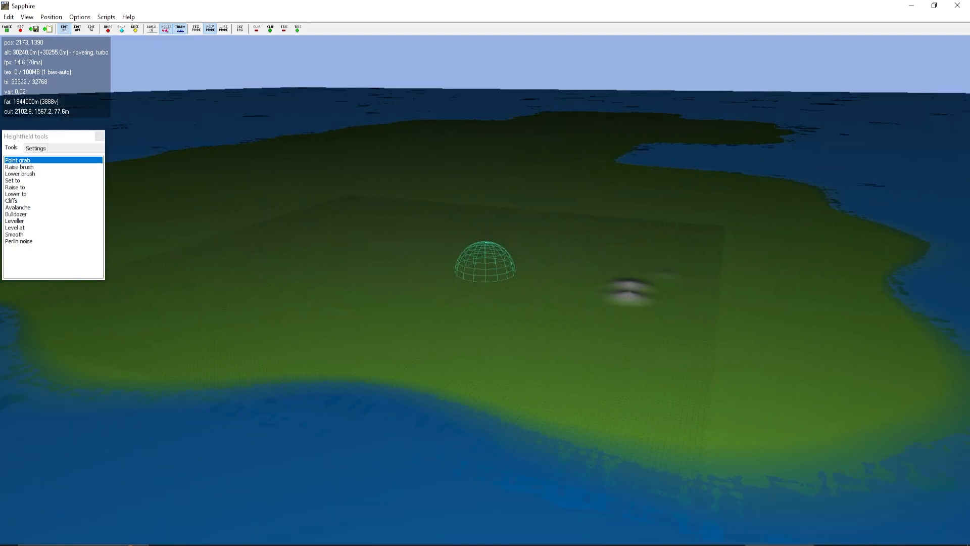
- Switch the terrain rendering to wireframe mode and inspect the island's mesh around the raised peaks
click(224, 29)
right_drag(485, 273, 427, 283)
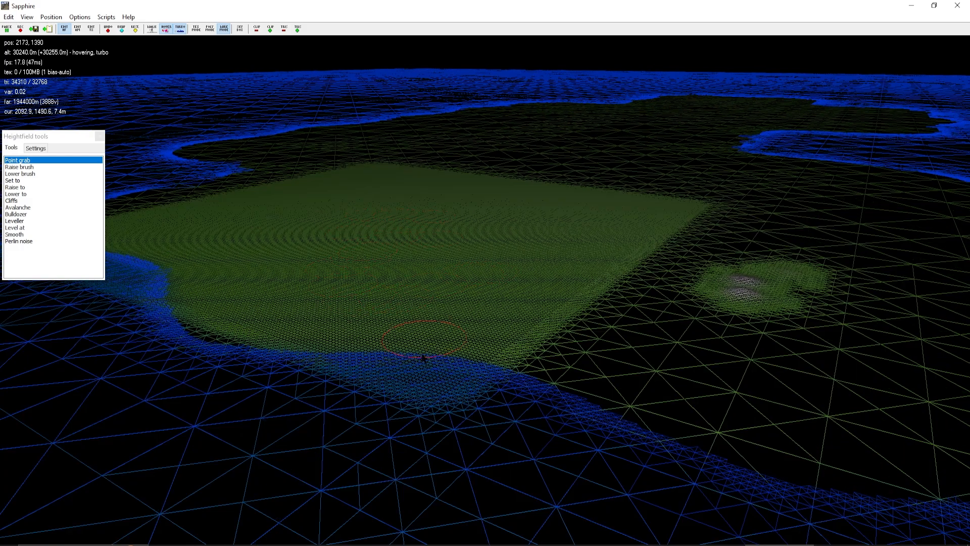
right_drag(422, 357, 441, 313)
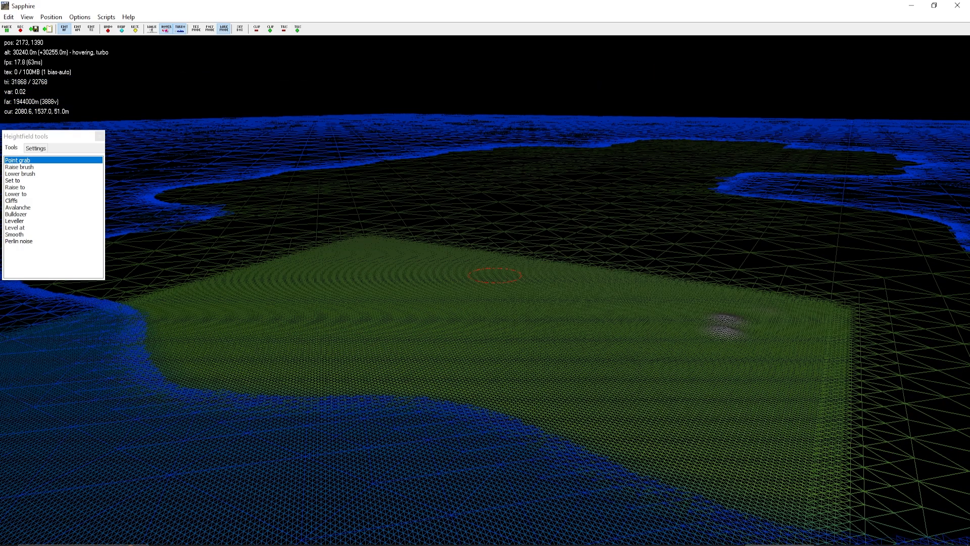
mouse_move(495, 275)
right_down()
mouse_move(561, 273)
mouse_move(471, 272)
mouse_move(482, 272)
right_up()
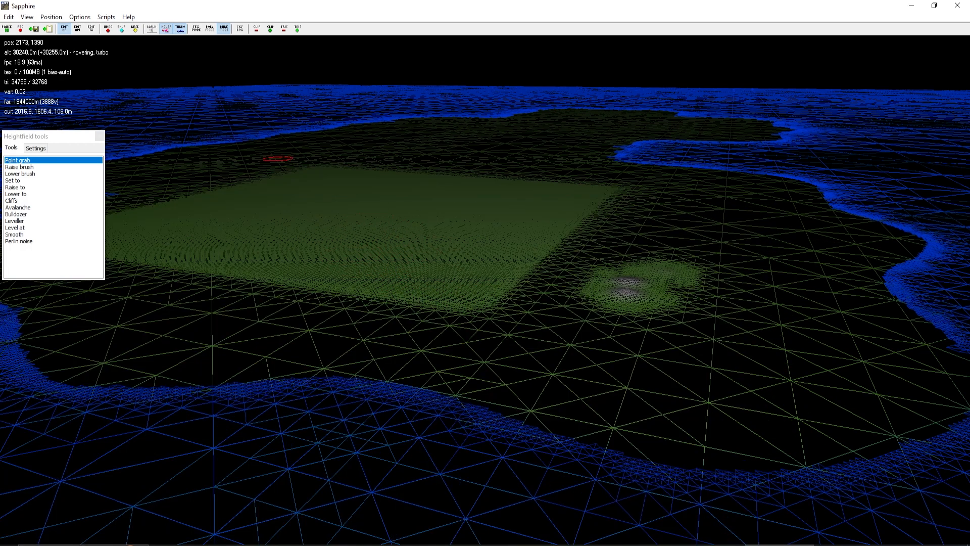
- Switch the terrain rendering from wireframe back to solid filled faces
click(211, 29)
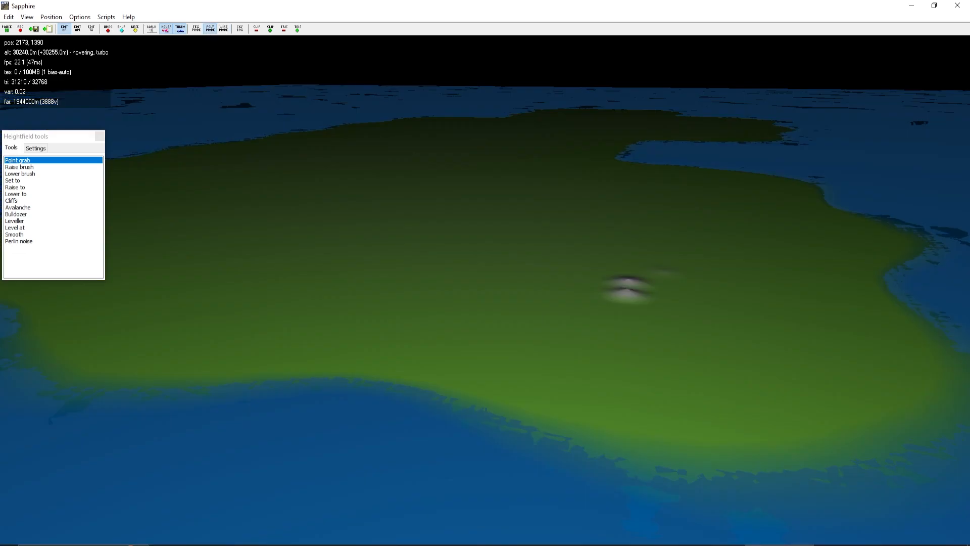
click(224, 30)
click(209, 29)
- Fly over the open ground beside the two small peaks and try out different brush radii
key(w)
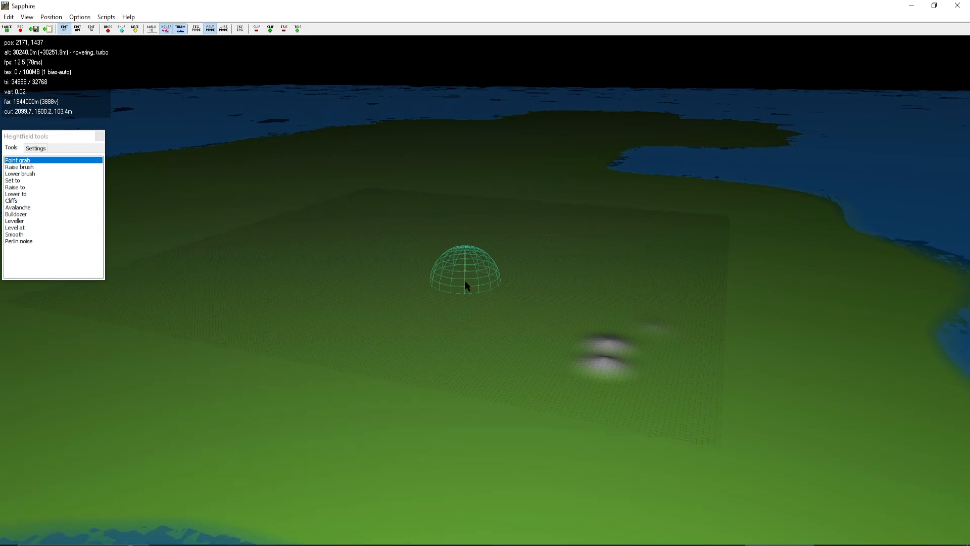
key(s)
key(a)
key(d)
key(w)
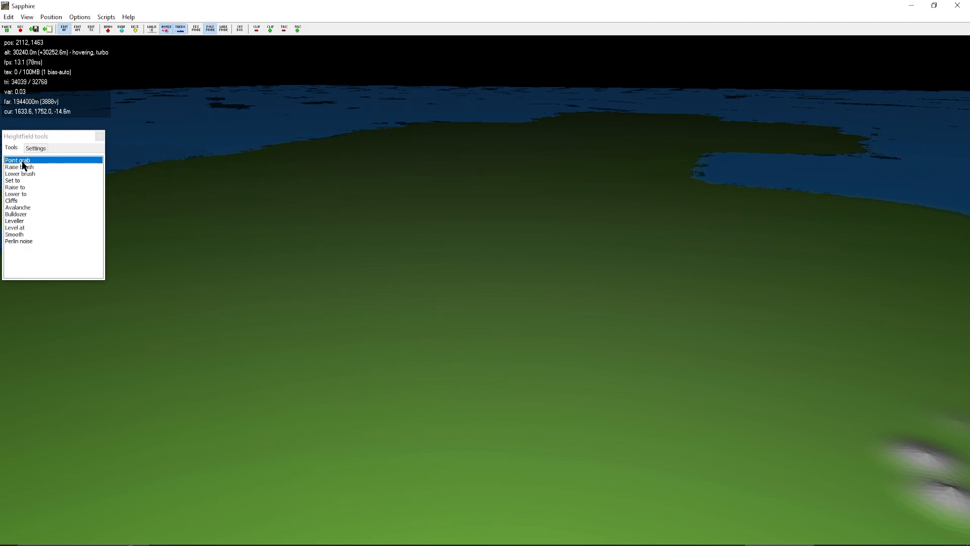
scroll(434, 305, up, 2)
scroll(438, 307, down, 1)
scroll(444, 309, up, 1)
scroll(446, 307, up, 3)
scroll(442, 308, down, 2)
scroll(445, 317, down, 4)
key(w)
key(a)
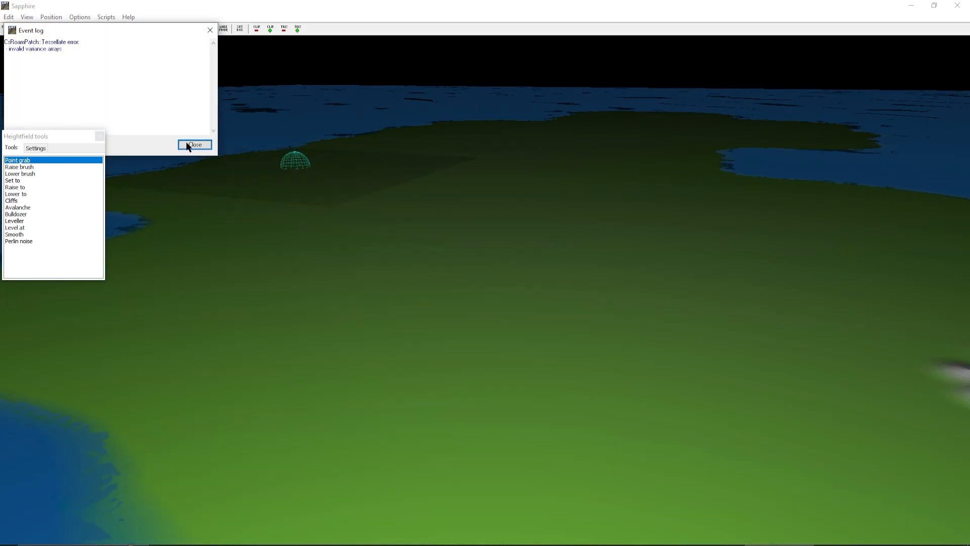
- Close the event log and raise a small peak on the island's open ground with the Point grab tool
click(194, 145)
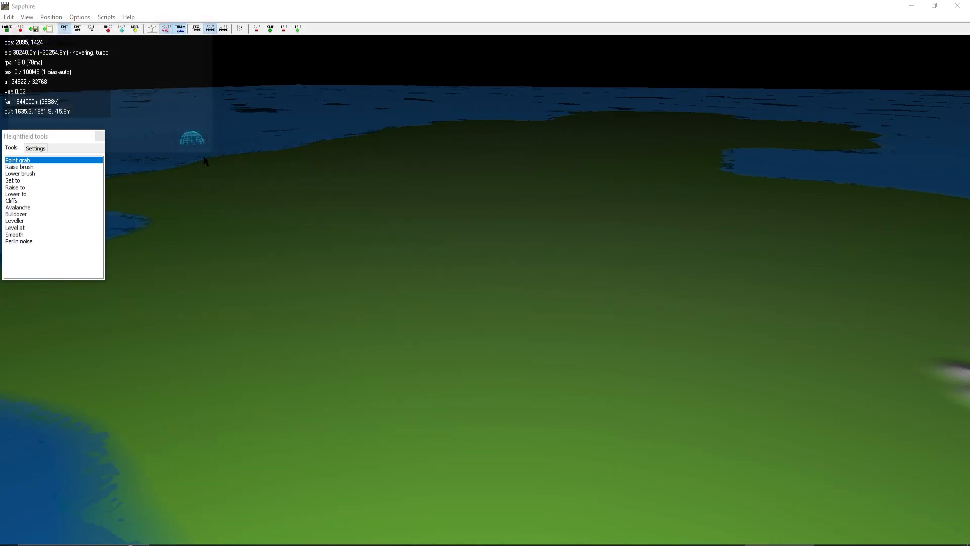
key(w)
key(d)
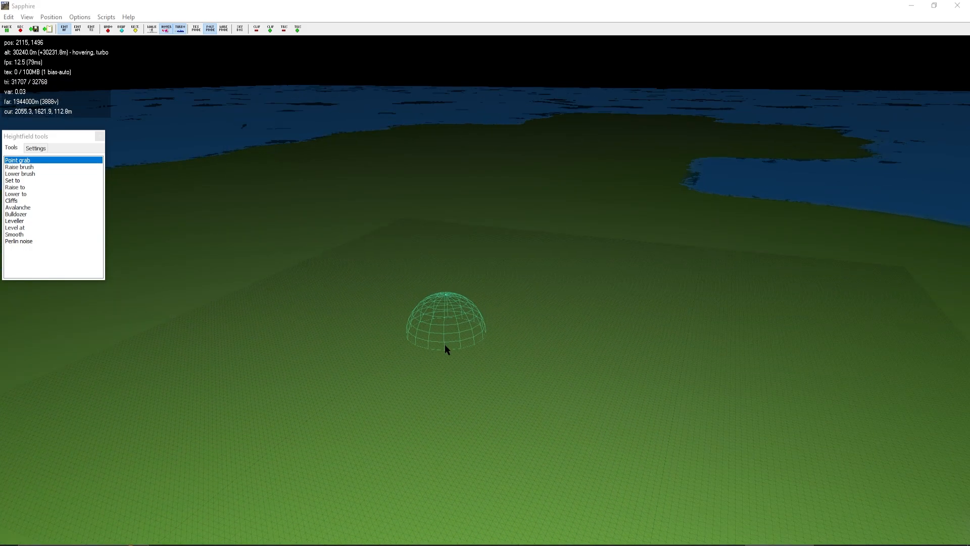
drag(432, 372, 433, 341)
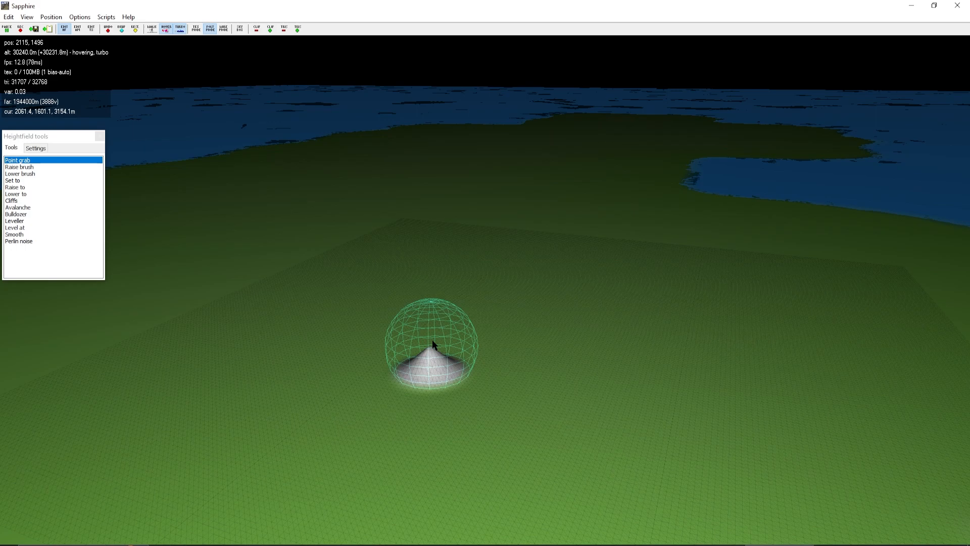
drag(432, 340, 423, 461)
drag(419, 394, 415, 354)
- Enlarge the Point grab radius and raise a tall mountain beside the small peak
scroll(469, 350, up, 11)
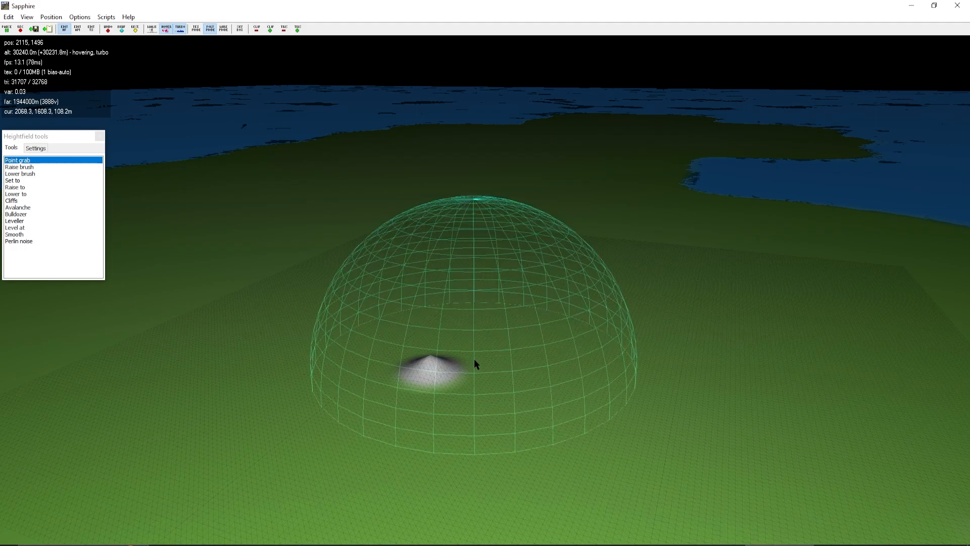
mouse_move(475, 356)
mouse_down()
mouse_move(477, 292)
mouse_move(547, 339)
mouse_move(543, 302)
mouse_up()
scroll(594, 349, up, 4)
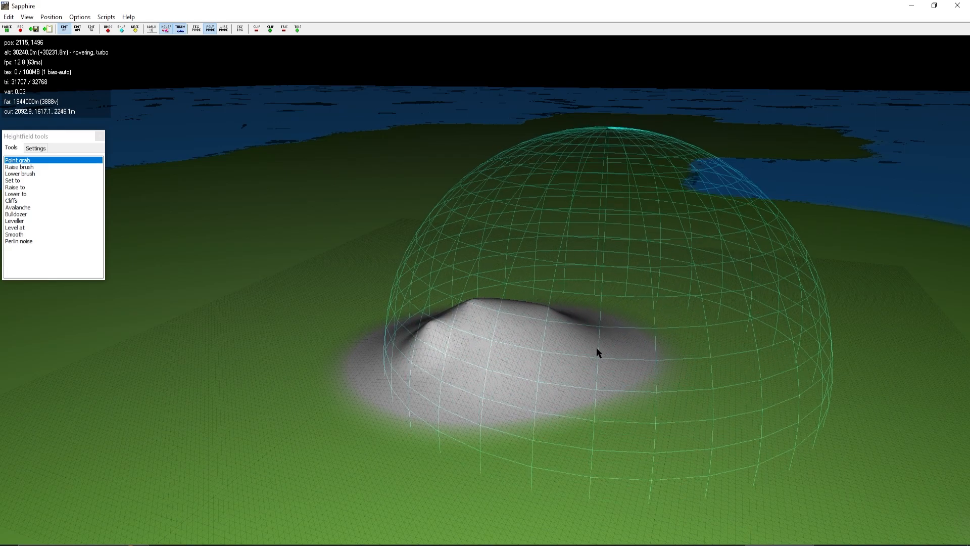
mouse_move(557, 225)
mouse_down()
mouse_move(545, 156)
mouse_move(550, 182)
mouse_up()
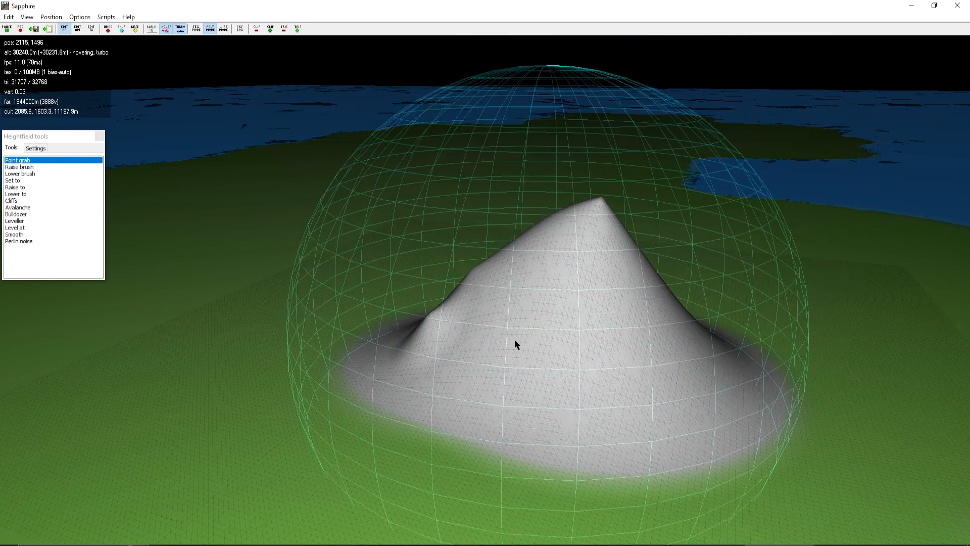
- Extend the mountain with a low ridge of small peaks descending from its side, using the Point grab tool at varying radii
key(a)
scroll(433, 376, down, 3)
mouse_move(433, 378)
mouse_down()
mouse_move(432, 332)
mouse_move(441, 331)
mouse_up()
scroll(425, 377, up, 3)
drag(367, 388, 355, 349)
drag(288, 398, 303, 373)
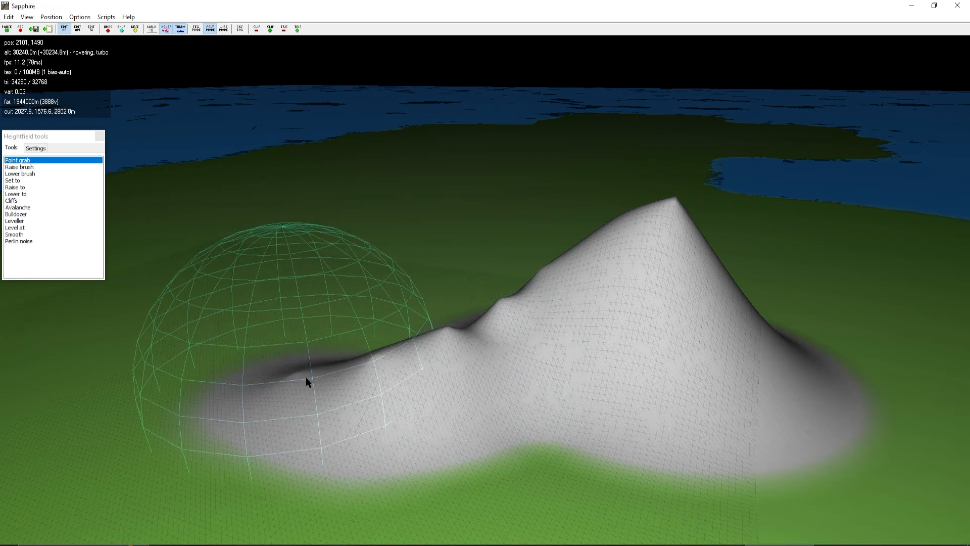
scroll(430, 349, down, 3)
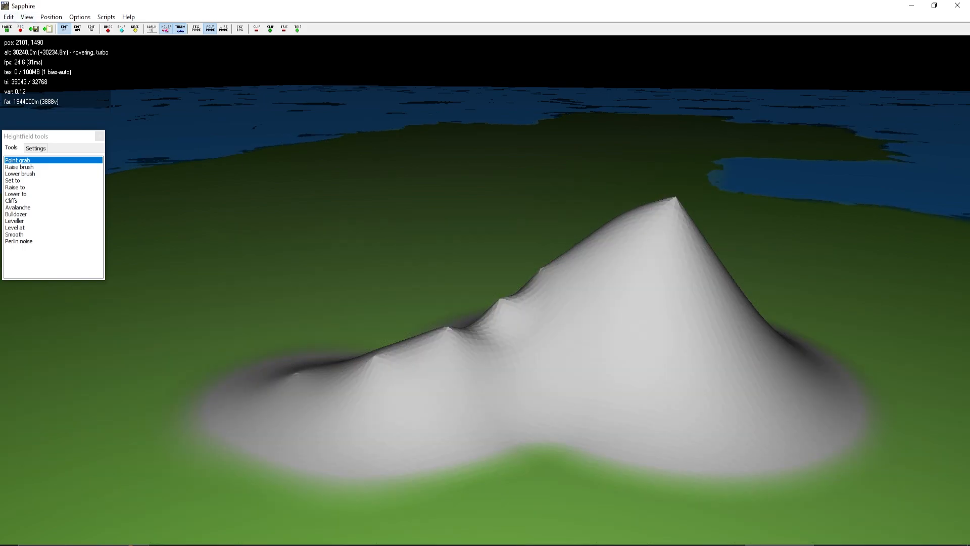
- Fly around the new mountain and examine its shape from several positions
key(w)
key(s)
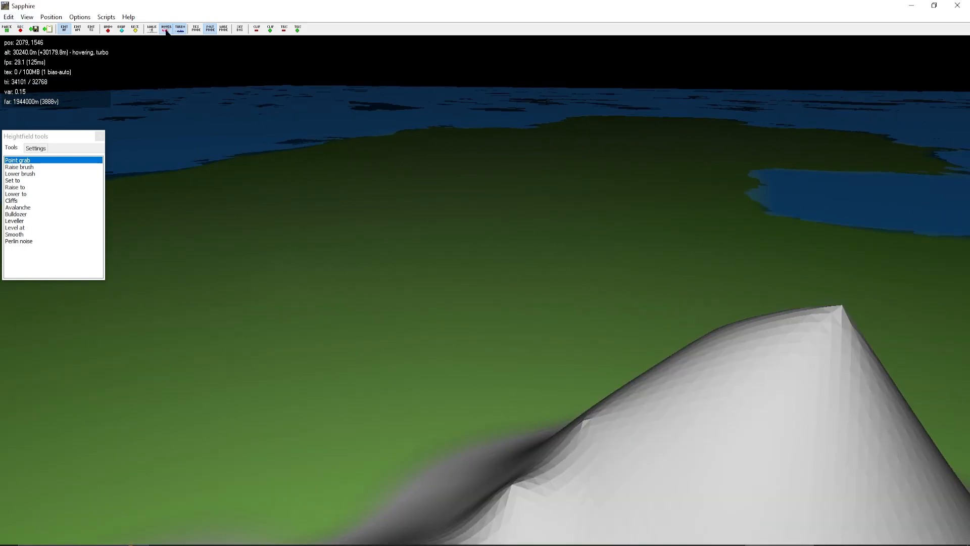
key(d)
key(w)
key(s)
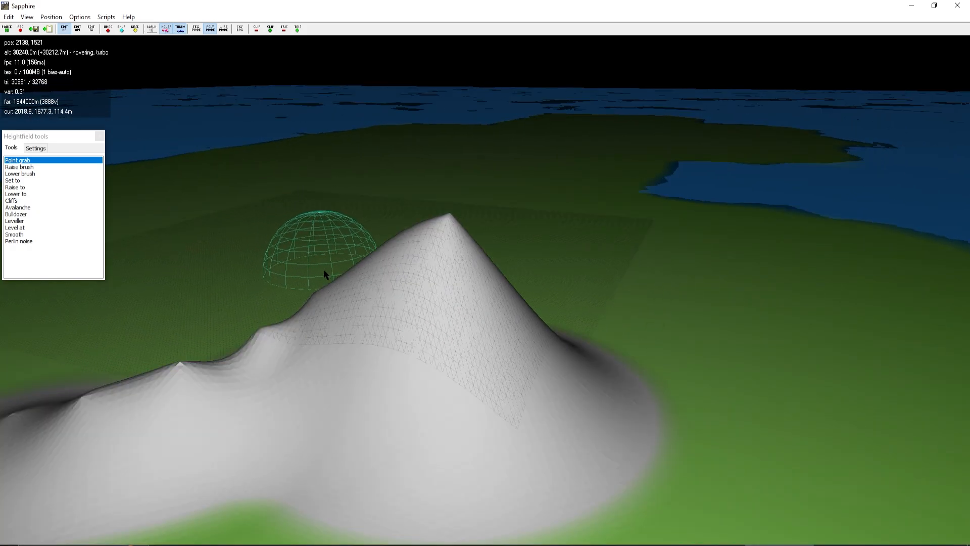
key(a)
key(s)
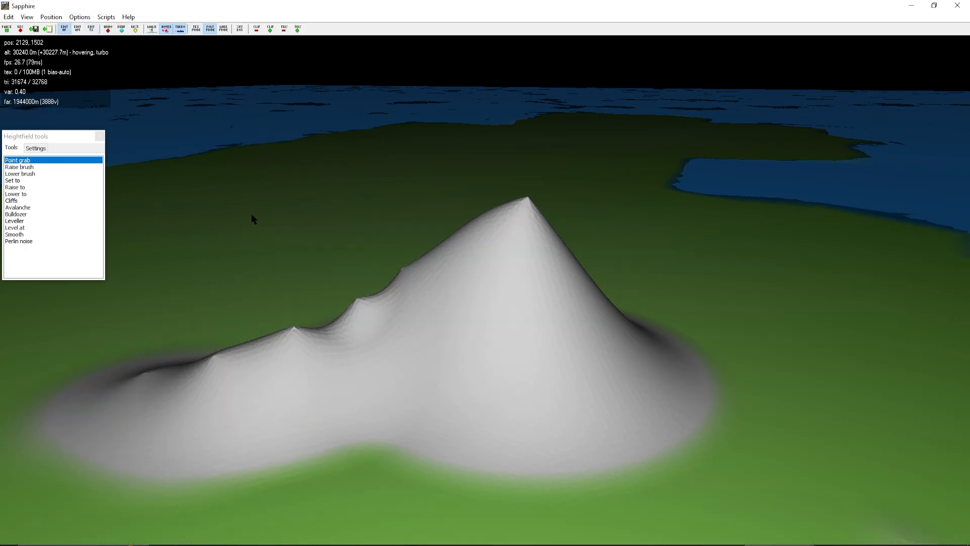
key(s)
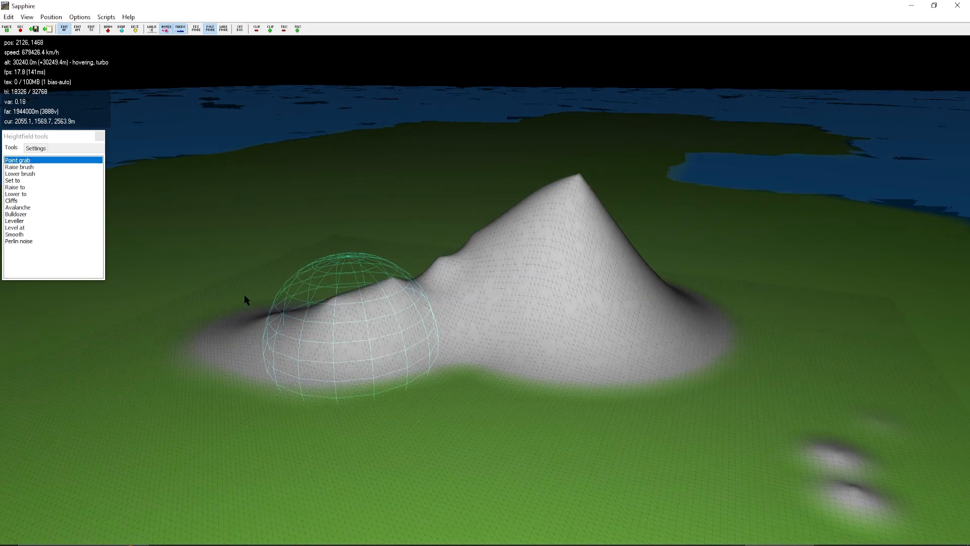
- Apply the Avalanche tool with a 19 px radius across the low ridge of the mountain
click(23, 167)
key(a)
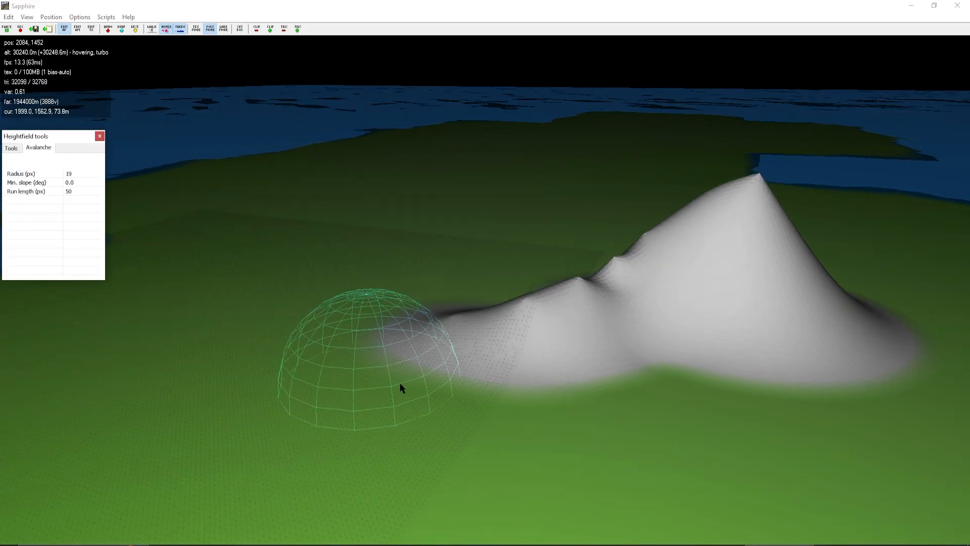
mouse_move(423, 393)
mouse_down()
mouse_move(412, 345)
mouse_move(560, 297)
mouse_up()
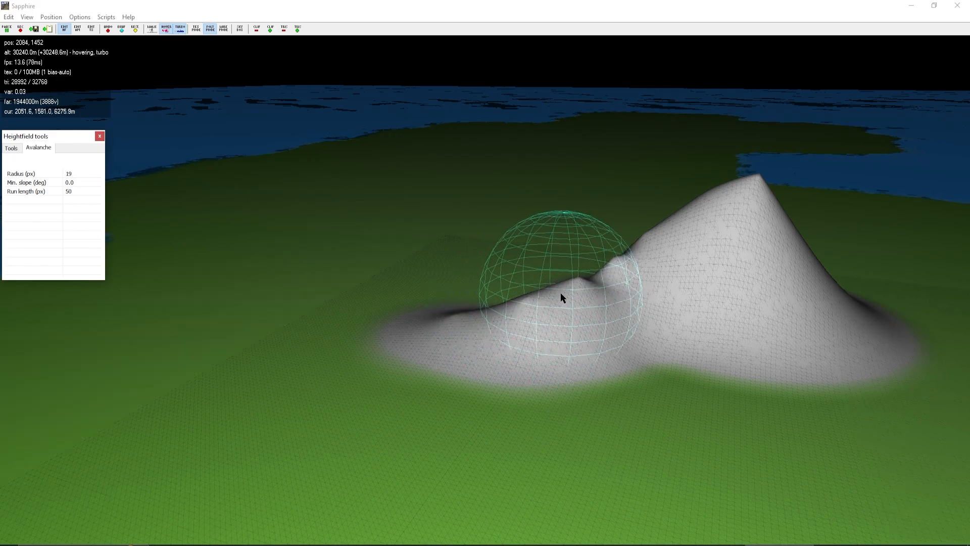
click(561, 305)
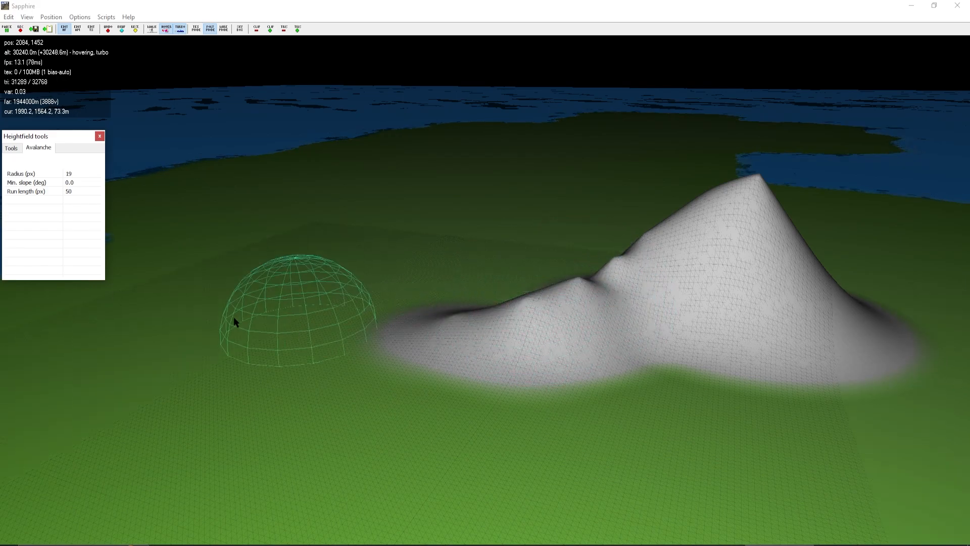
- Raise rolling hills around the low end of the ridge with the Raise brush at 11 px radius and 50% strength
click(9, 148)
click(21, 167)
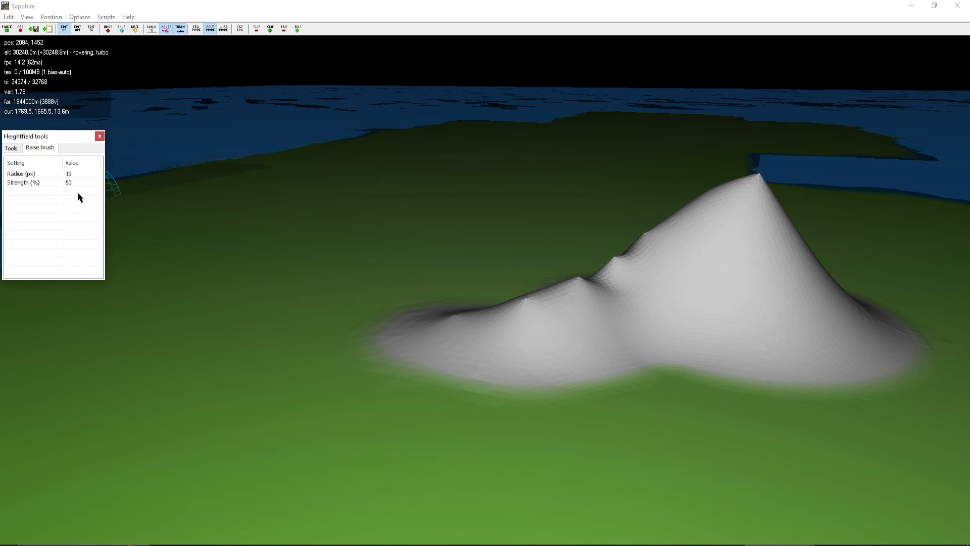
scroll(224, 311, down, 1)
scroll(265, 306, down, 1)
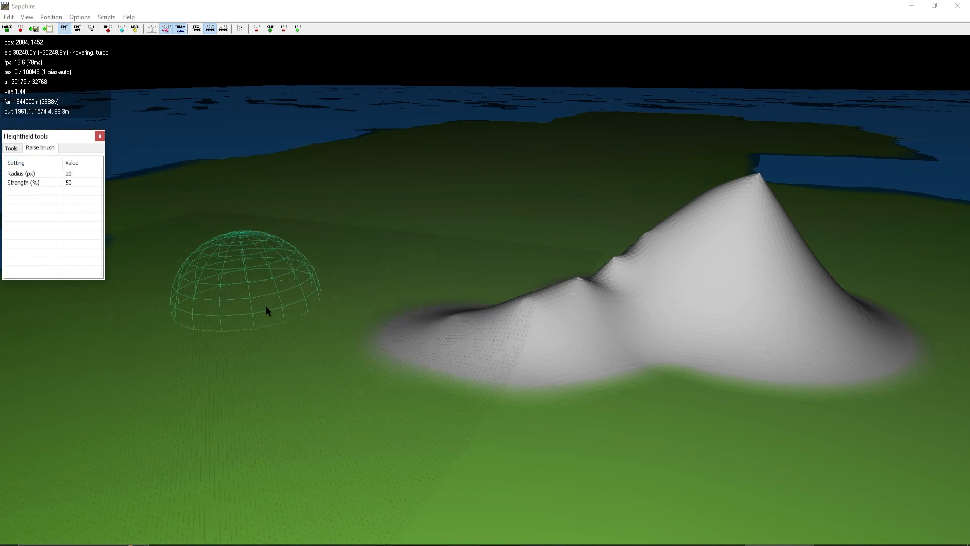
scroll(290, 321, down, 6)
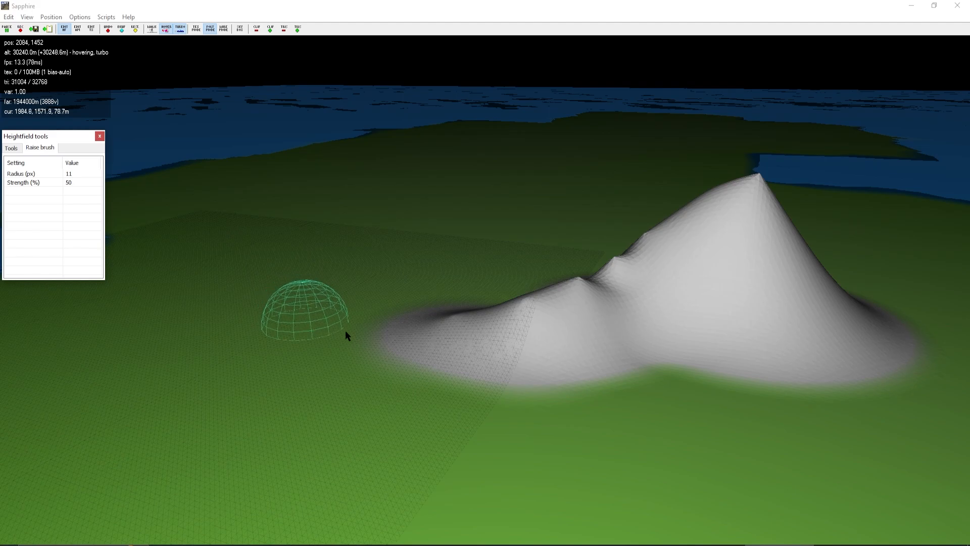
mouse_move(480, 273)
right_down()
mouse_move(511, 273)
mouse_move(485, 272)
right_up()
key(w)
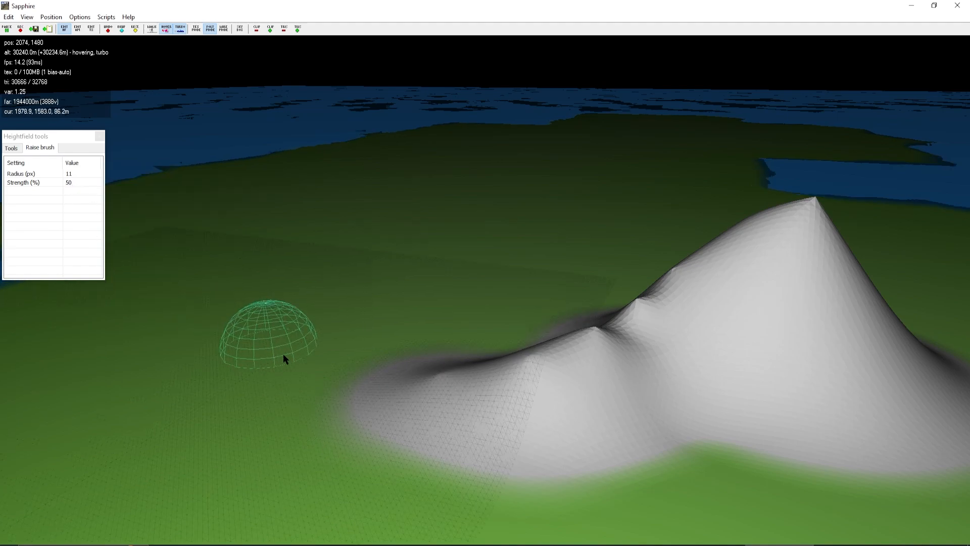
mouse_move(329, 373)
mouse_down()
mouse_move(380, 392)
mouse_move(349, 401)
mouse_move(345, 382)
mouse_move(316, 401)
mouse_move(278, 378)
mouse_move(245, 402)
mouse_move(346, 353)
mouse_move(316, 336)
mouse_move(294, 360)
mouse_up()
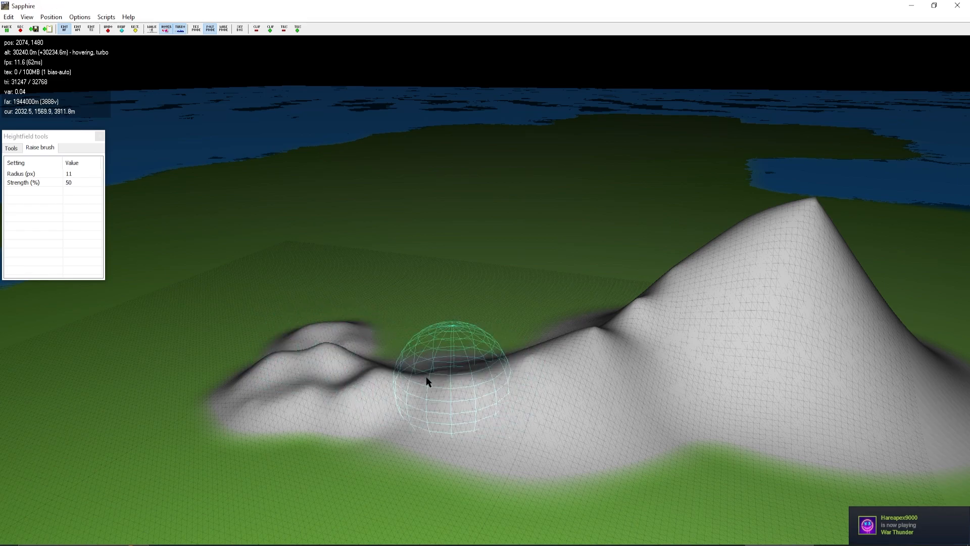
mouse_move(531, 368)
mouse_down()
mouse_move(465, 387)
mouse_move(390, 386)
mouse_move(451, 393)
mouse_move(405, 403)
mouse_move(406, 426)
mouse_move(337, 401)
mouse_move(356, 399)
mouse_move(354, 411)
mouse_move(281, 385)
mouse_move(383, 432)
mouse_move(500, 436)
mouse_move(377, 423)
mouse_move(401, 346)
mouse_move(225, 290)
mouse_up()
- Set the Raise brush to 16 px radius and 100% strength and raise a second range behind the ridge
scroll(355, 406, up, 4)
scroll(355, 406, up, 1)
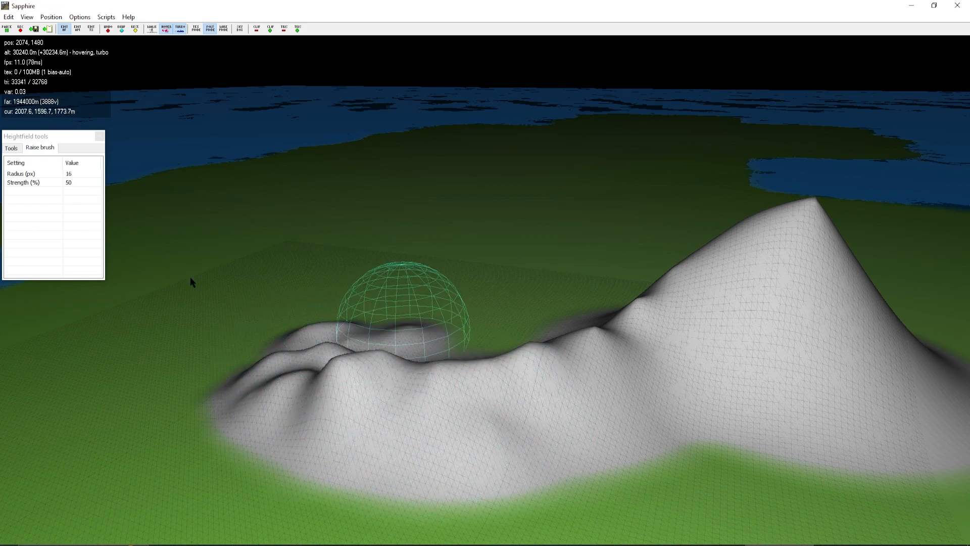
click(74, 184)
click(90, 182)
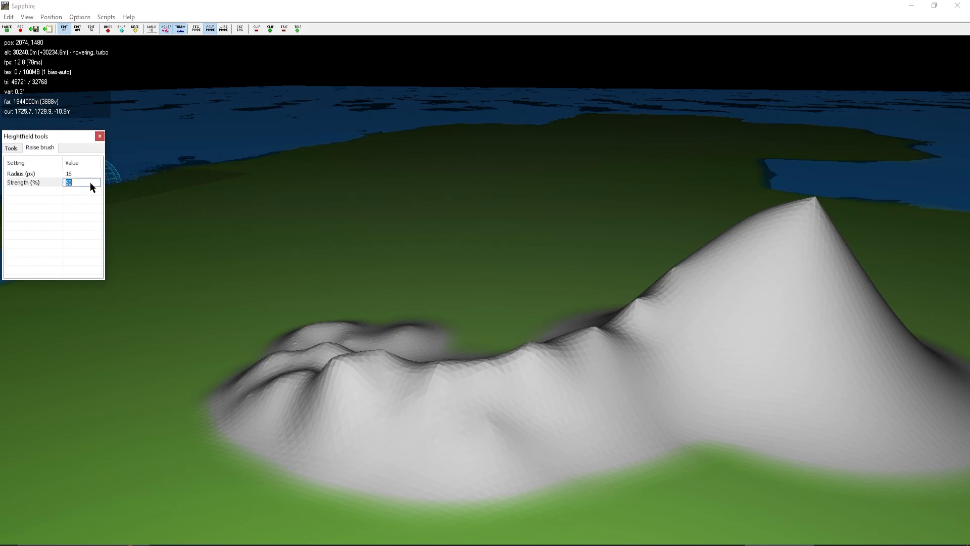
text(100)
mouse_move(423, 298)
mouse_down()
mouse_move(445, 301)
mouse_move(477, 281)
mouse_move(460, 320)
mouse_move(420, 329)
mouse_move(380, 314)
mouse_move(293, 323)
mouse_move(255, 357)
mouse_move(191, 377)
mouse_move(199, 320)
mouse_up()
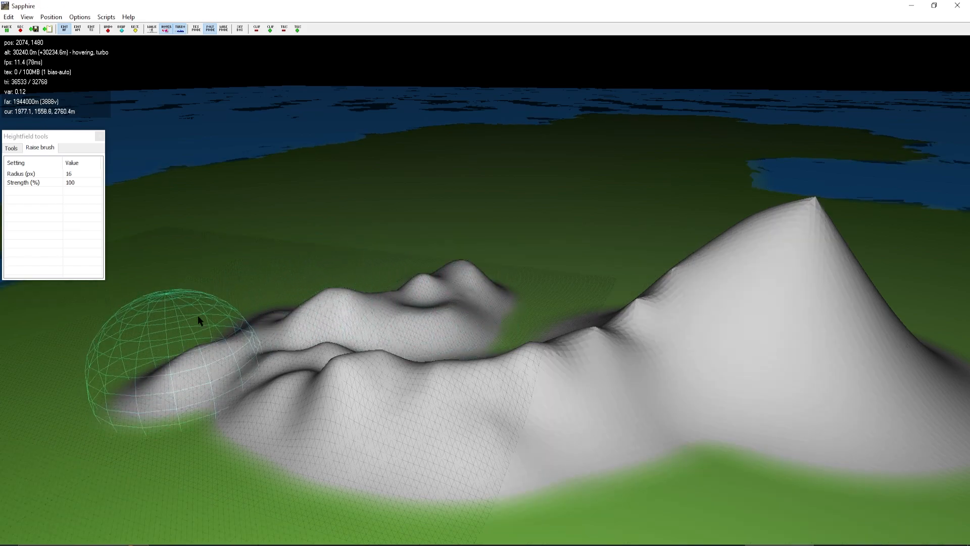
- Set the Raise brush strength to 10% and build up gentle foothills along the near base of the mountain range
double_click(76, 182)
text(10)
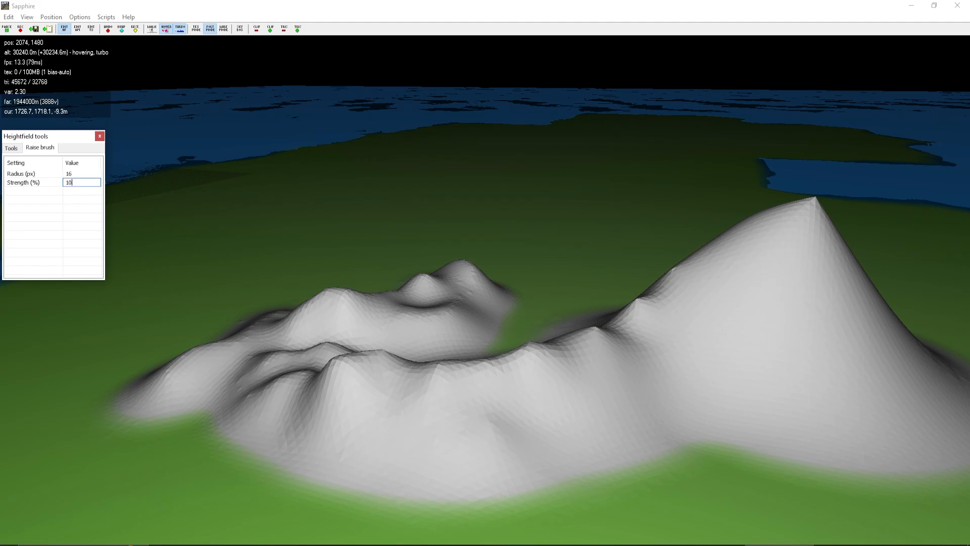
mouse_move(199, 491)
mouse_down()
mouse_move(176, 430)
mouse_move(159, 423)
mouse_move(231, 465)
mouse_move(376, 502)
mouse_move(492, 508)
mouse_move(670, 475)
mouse_move(559, 511)
mouse_move(727, 454)
mouse_move(718, 458)
mouse_up()
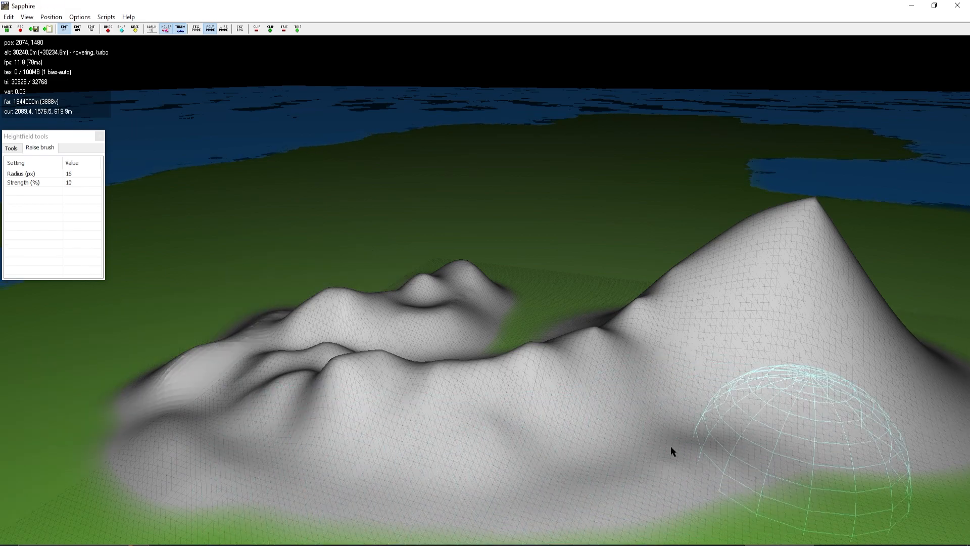
- Carve two lake basins beside and behind the hills with the Lower brush at 16 px radius and 10% strength
click(11, 148)
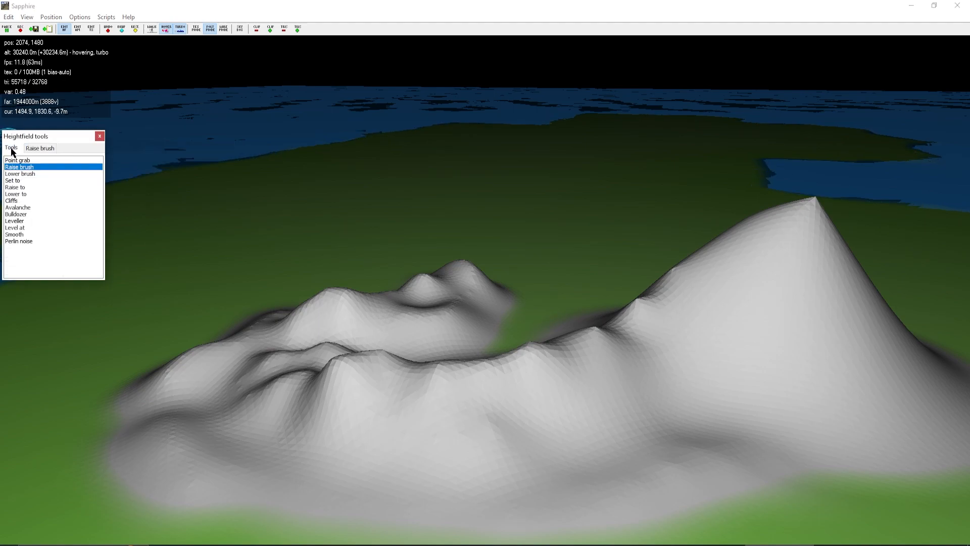
double_click(30, 174)
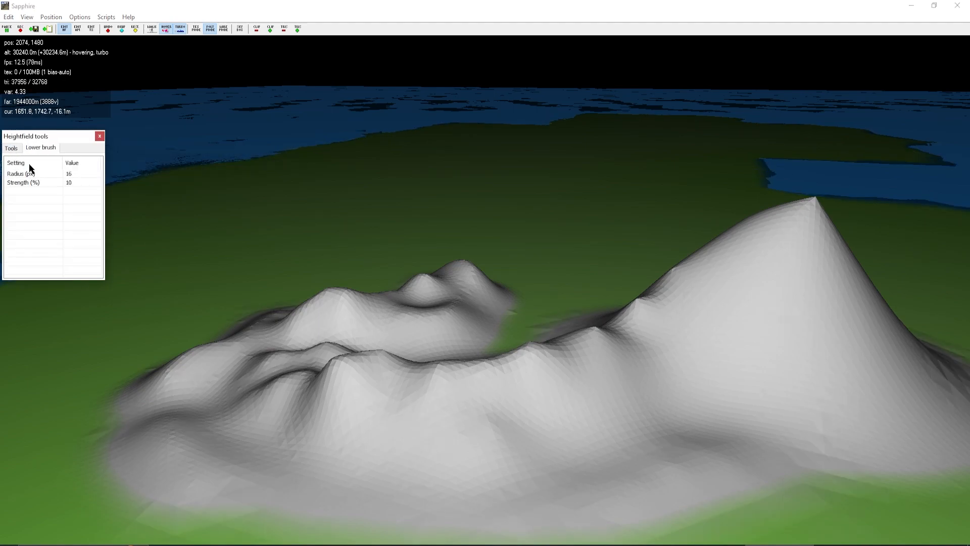
drag(214, 302, 215, 306)
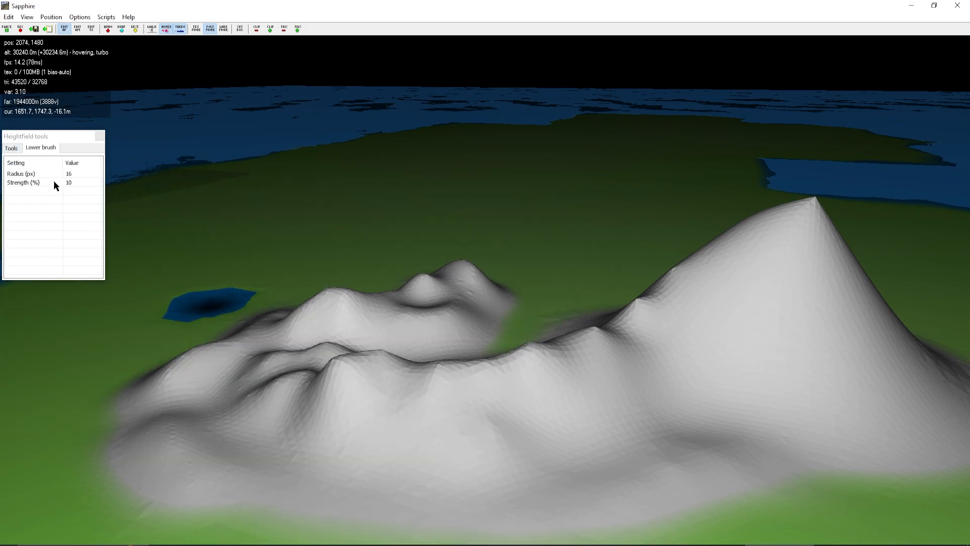
mouse_move(154, 349)
mouse_down()
mouse_move(217, 340)
mouse_move(240, 365)
mouse_up()
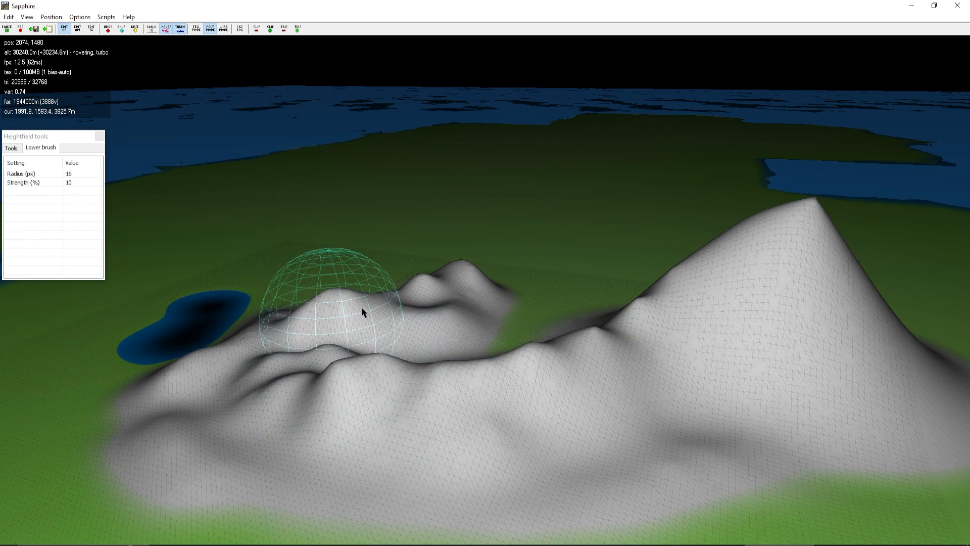
mouse_move(515, 290)
mouse_down()
mouse_move(532, 289)
mouse_move(528, 327)
mouse_move(526, 305)
mouse_move(493, 305)
mouse_up()
- Flatten a large round patch of ground behind the hills using the Set to tool at 16 px radius and 0 m height
key(w)
right_drag(446, 280, 283, 222)
key(d)
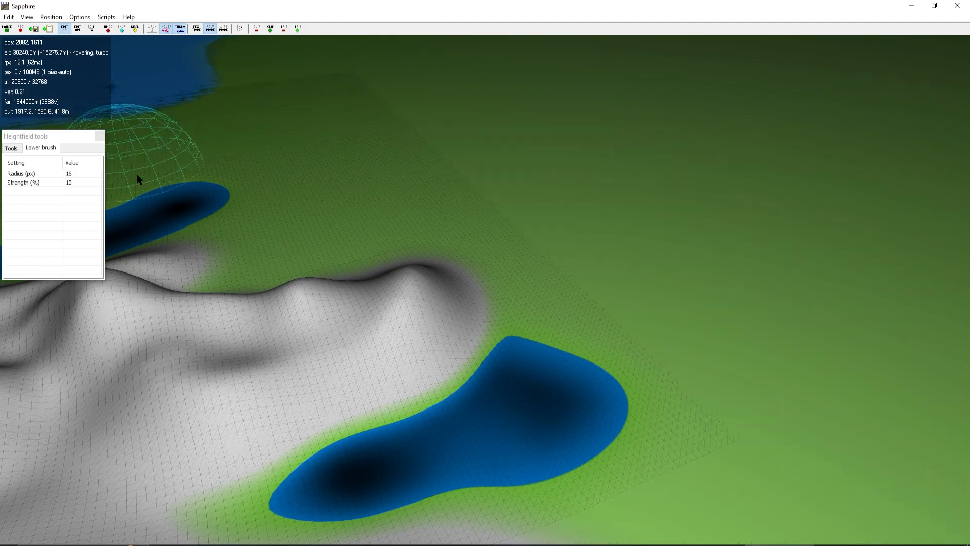
click(16, 148)
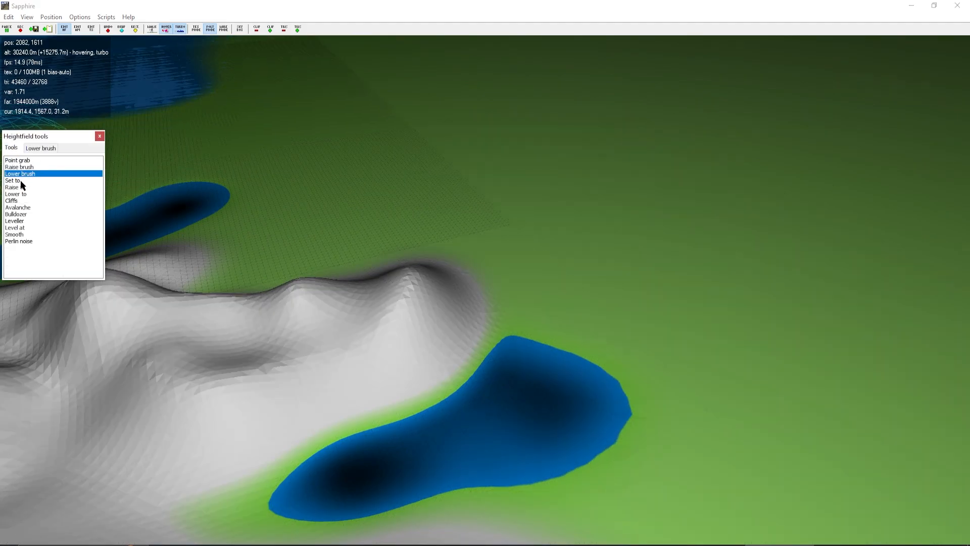
click(20, 180)
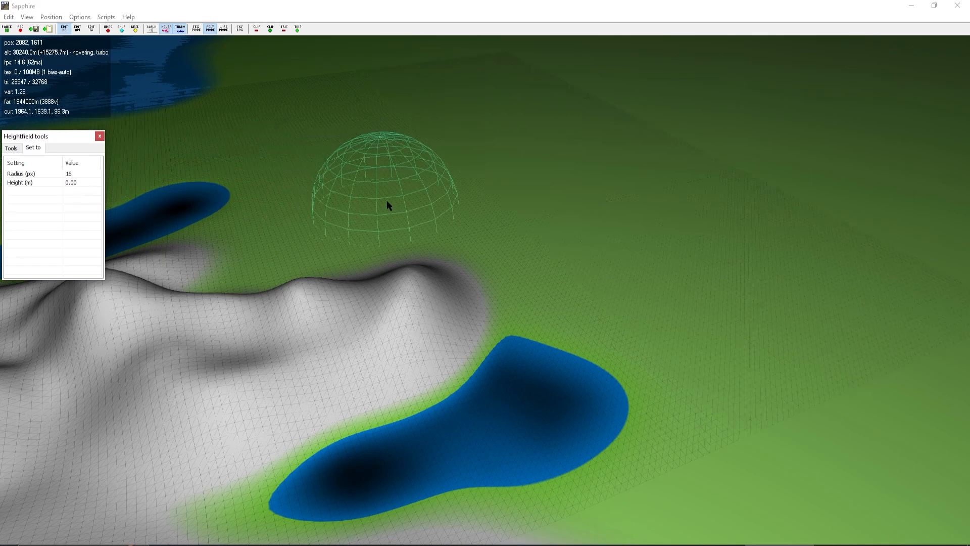
mouse_move(426, 192)
mouse_down()
mouse_move(480, 192)
mouse_move(547, 217)
mouse_move(521, 176)
mouse_move(418, 179)
mouse_move(486, 243)
mouse_move(590, 212)
mouse_move(483, 151)
mouse_up()
key(w)
key(d)
key(a)
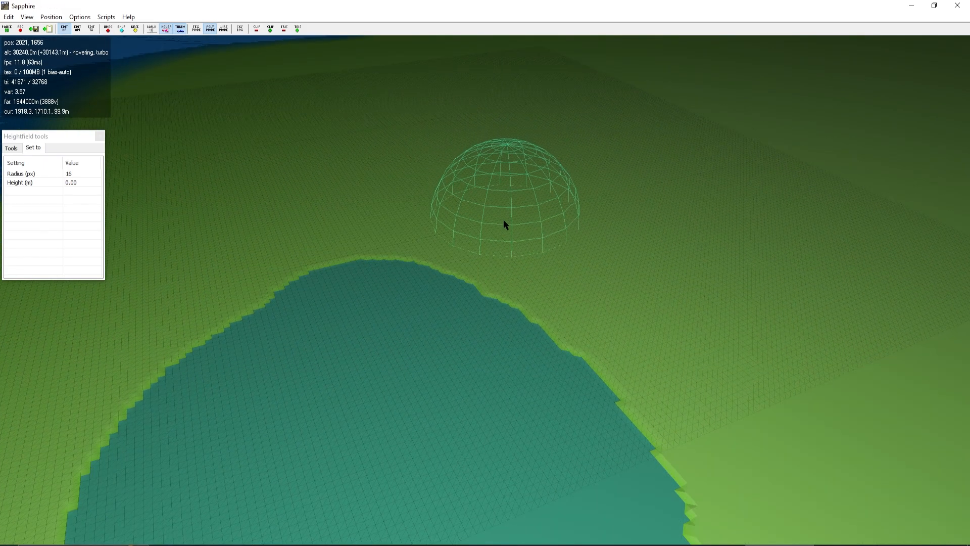
key(s)
key(a)
key(d)
key(s)
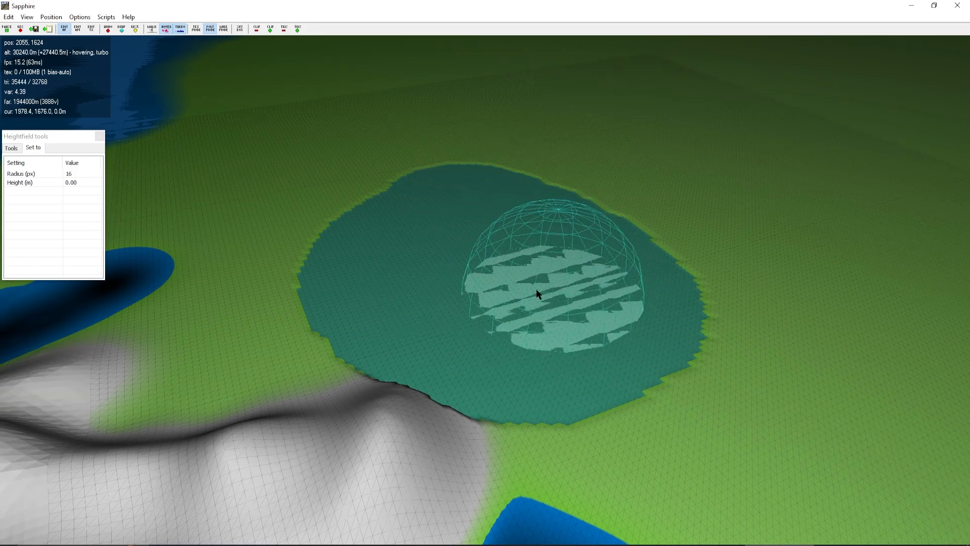
key(d)
key(w)
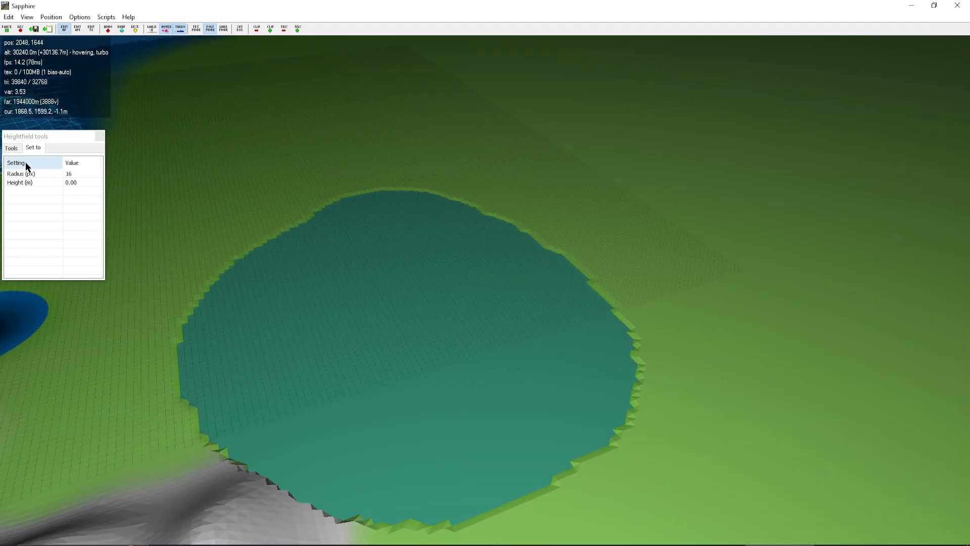
- Change the Set to height to 60 m and repaint the whole flattened patch
click(93, 182)
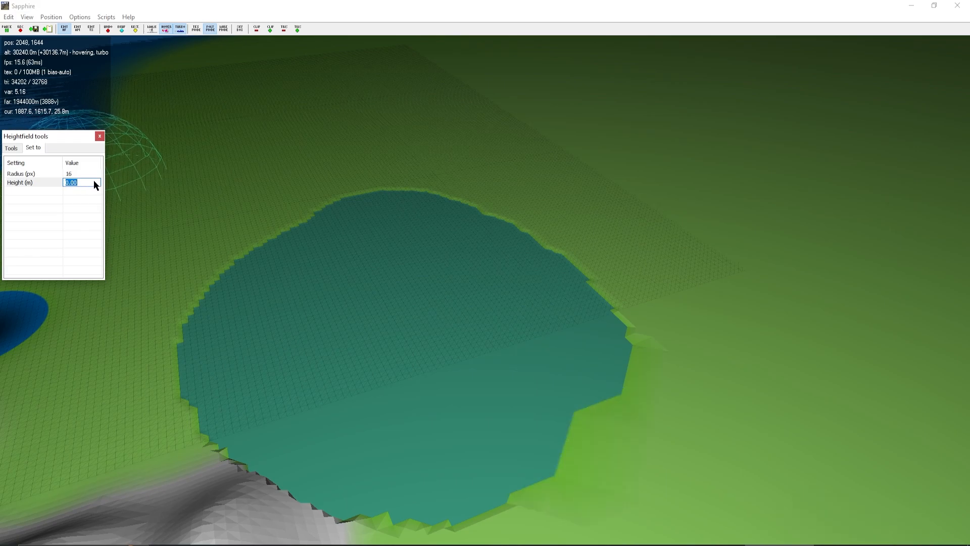
text(60)
mouse_move(228, 237)
mouse_down()
mouse_move(320, 288)
mouse_move(325, 251)
mouse_move(418, 232)
mouse_move(539, 320)
mouse_move(511, 402)
mouse_move(416, 418)
mouse_move(312, 391)
mouse_move(251, 328)
mouse_move(403, 352)
mouse_move(405, 313)
mouse_move(375, 249)
mouse_move(337, 254)
mouse_move(342, 334)
mouse_move(506, 283)
mouse_move(351, 244)
mouse_move(541, 426)
mouse_up()
key(w)
key(s)
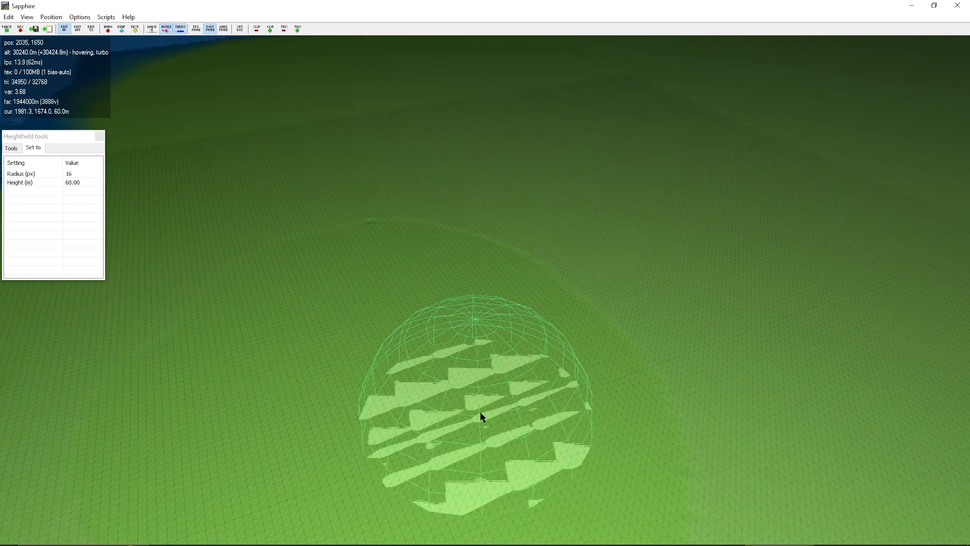
- Set the Set to height to 900 m and paint a broad plateau over the patch and along the end of the lake
click(74, 181)
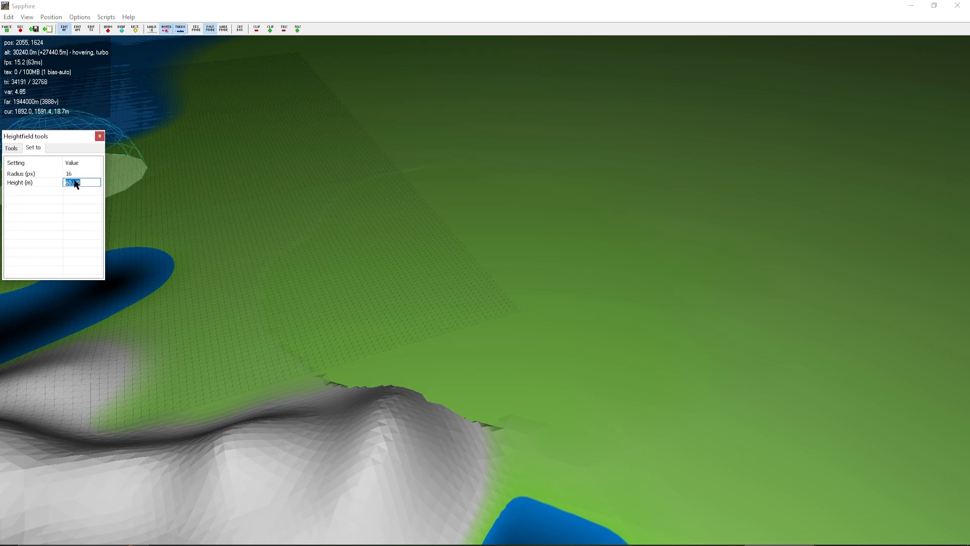
mouse_move(354, 271)
mouse_down()
mouse_move(327, 262)
mouse_move(322, 231)
mouse_move(392, 235)
mouse_move(501, 302)
mouse_move(569, 223)
mouse_move(374, 208)
mouse_move(535, 195)
mouse_move(550, 209)
mouse_up()
key(d)
key(s)
mouse_move(456, 237)
mouse_down()
mouse_move(508, 258)
mouse_move(289, 194)
mouse_move(331, 201)
mouse_move(315, 227)
mouse_up()
key(a)
key(s)
mouse_move(453, 247)
mouse_down()
mouse_move(380, 232)
mouse_move(375, 323)
mouse_up()
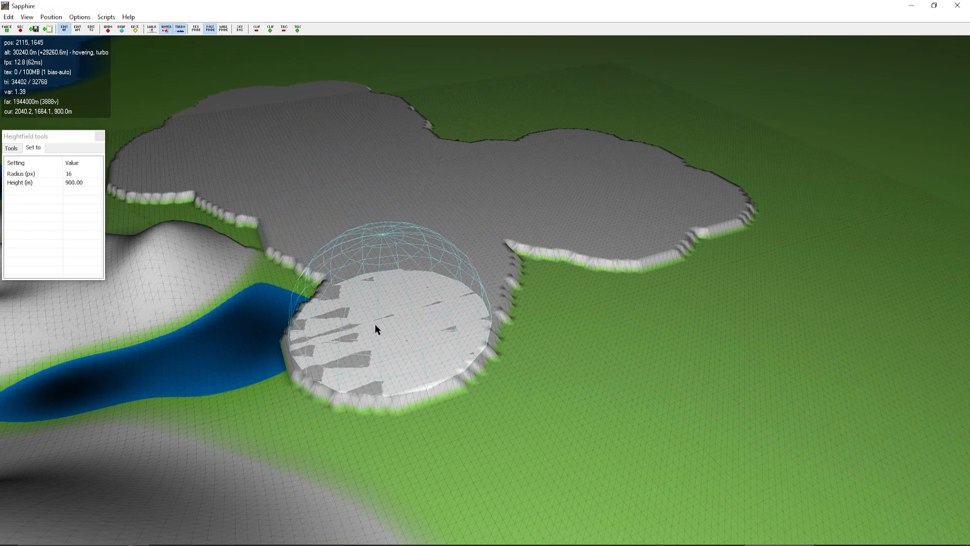
- Extend the 900 m plateau around the mountain range, cutting into the base of its slopes
key(s)
mouse_move(483, 165)
mouse_down()
mouse_move(352, 268)
mouse_move(160, 371)
mouse_move(86, 429)
mouse_move(393, 339)
mouse_move(520, 125)
mouse_move(493, 126)
mouse_up()
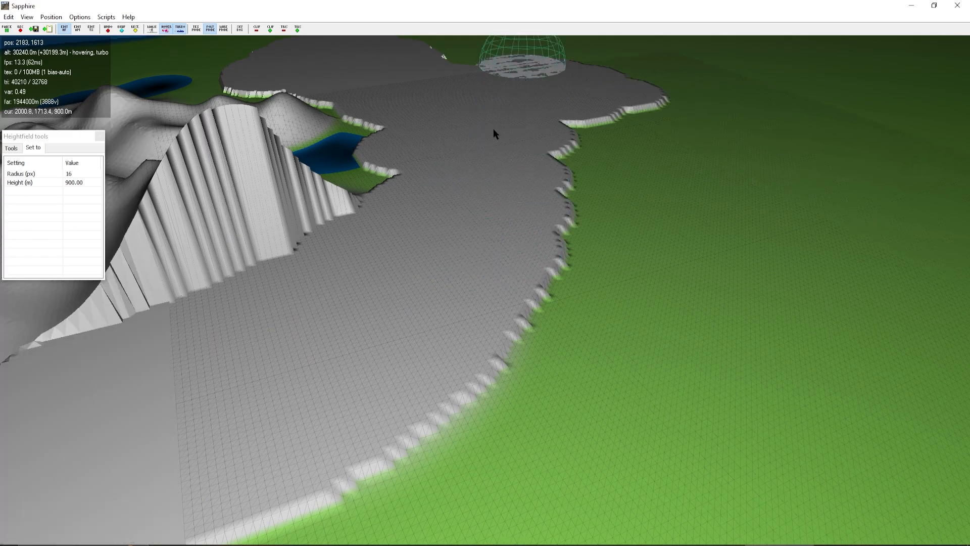
key(a)
key(d)
key(a)
key(s)
mouse_move(691, 285)
mouse_down()
mouse_move(463, 259)
mouse_move(348, 271)
mouse_move(694, 368)
mouse_up()
key(d)
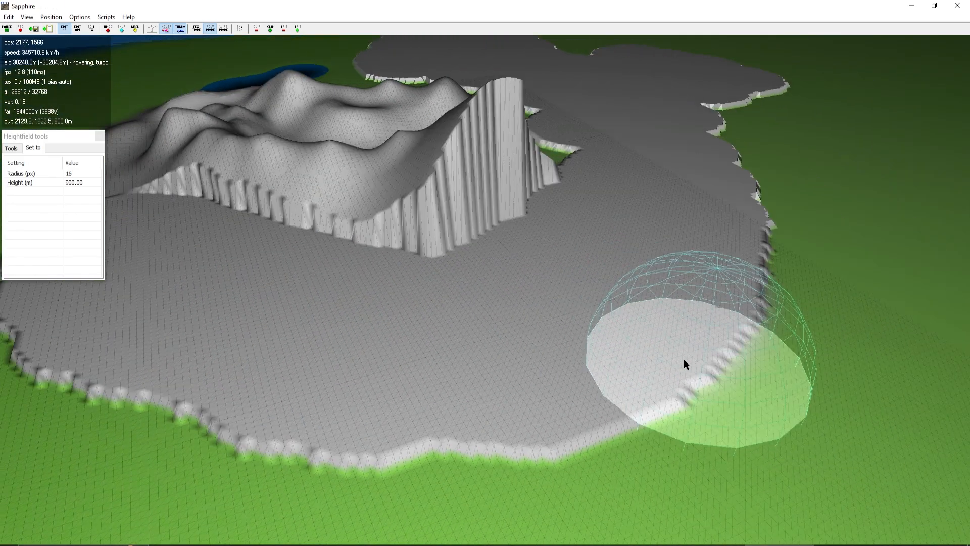
- Set the Set to height to 7500 m and paint a tall, multi-lobed plateau on open ground away from the mountains
key(w)
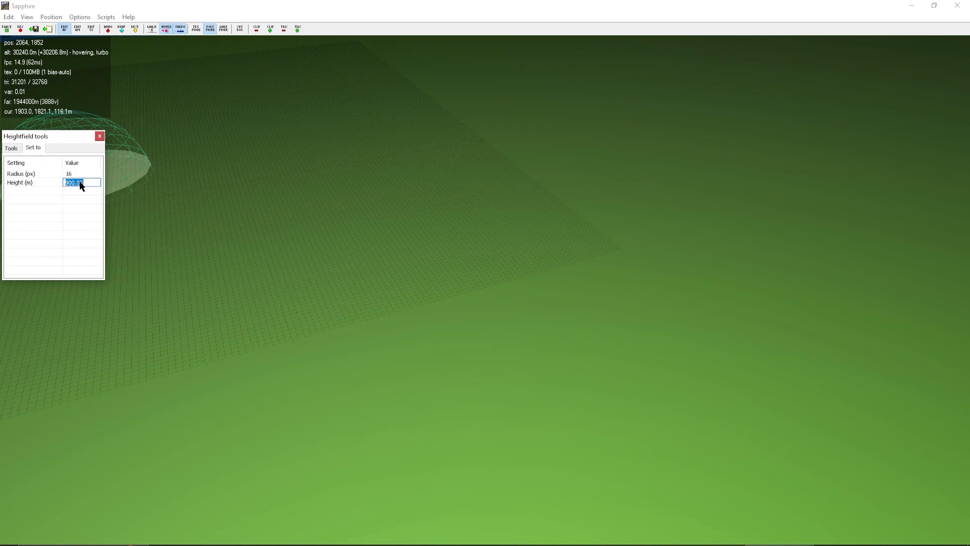
text(7500)
click(385, 213)
mouse_move(385, 213)
mouse_down()
mouse_move(404, 199)
mouse_move(430, 218)
mouse_move(319, 209)
mouse_move(388, 193)
mouse_move(296, 178)
mouse_move(416, 174)
mouse_move(455, 230)
mouse_move(447, 242)
mouse_move(552, 255)
mouse_move(372, 261)
mouse_move(408, 264)
mouse_up()
key(d)
key(s)
key(a)
mouse_move(399, 226)
mouse_down()
mouse_move(507, 205)
mouse_move(497, 194)
mouse_up()
key(a)
key(d)
key(w)
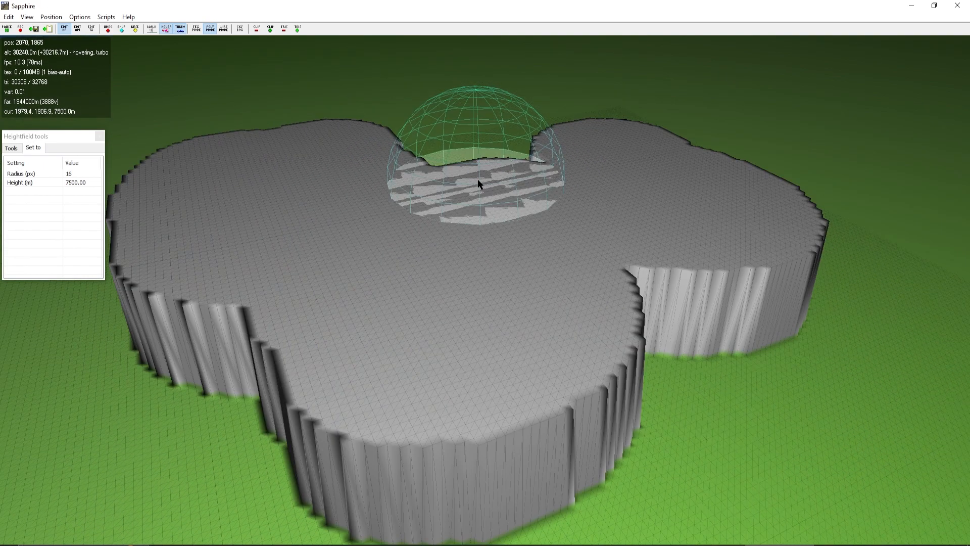
key(s)
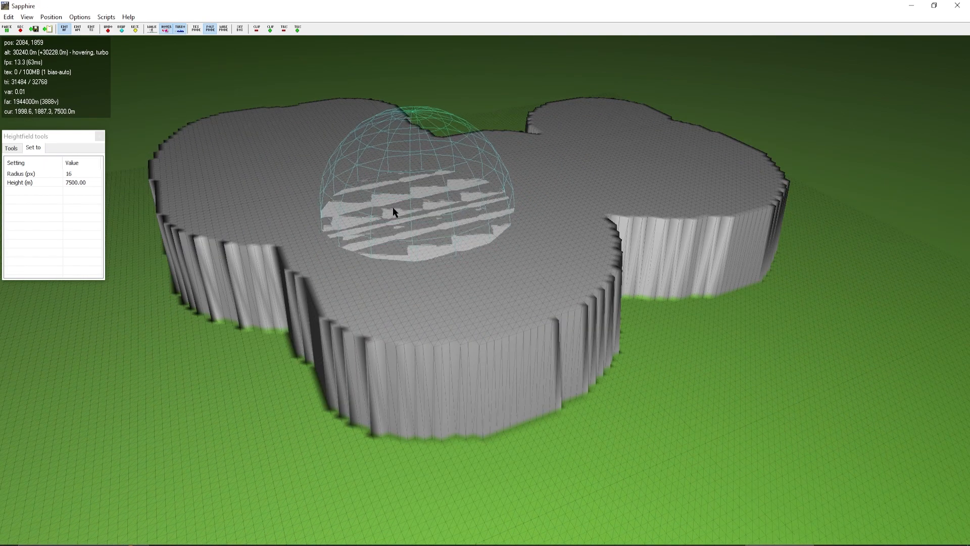
- Pull two peaks and a connecting rise up from the 7500 m plateau with Point grab, enlarging its radius to 36 px
click(11, 148)
click(15, 160)
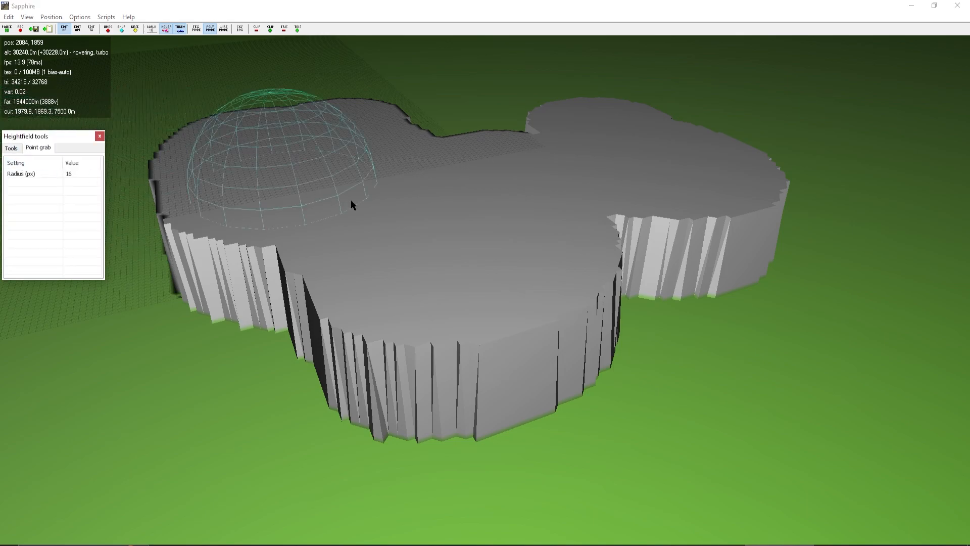
mouse_move(442, 210)
mouse_down()
mouse_move(438, 131)
mouse_move(440, 147)
mouse_move(357, 135)
mouse_move(321, 54)
mouse_up()
drag(330, 151, 325, 48)
mouse_move(581, 144)
mouse_down()
mouse_move(619, 138)
mouse_move(614, 99)
mouse_move(513, 154)
mouse_move(503, 222)
mouse_up()
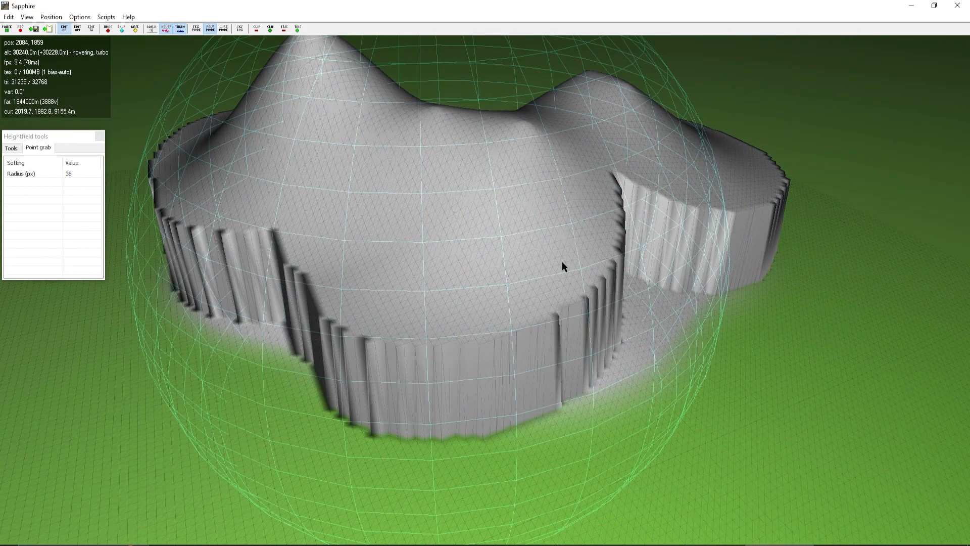
- Switch to the Cliffs tool, move its settings window clear of the toolbar corner, and set its radius to 15 px
click(11, 148)
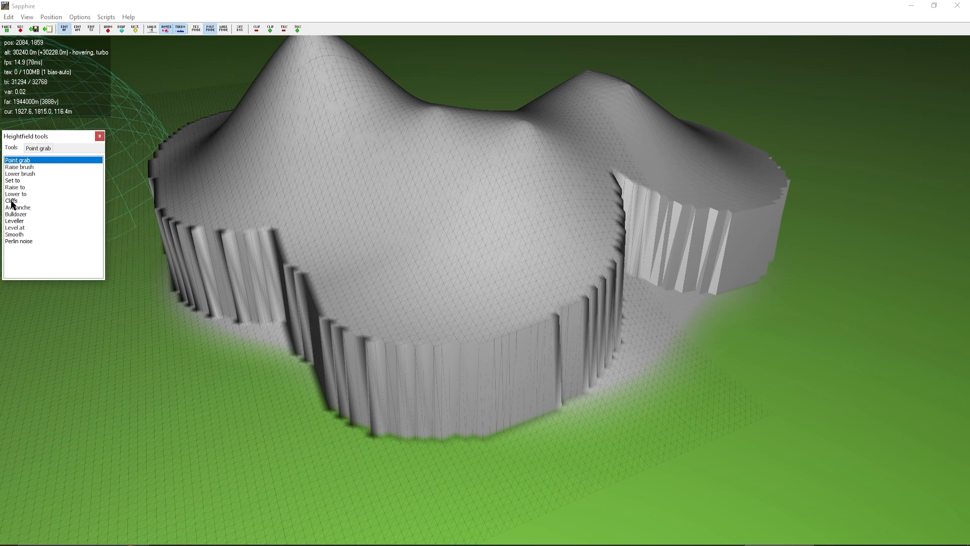
double_click(11, 200)
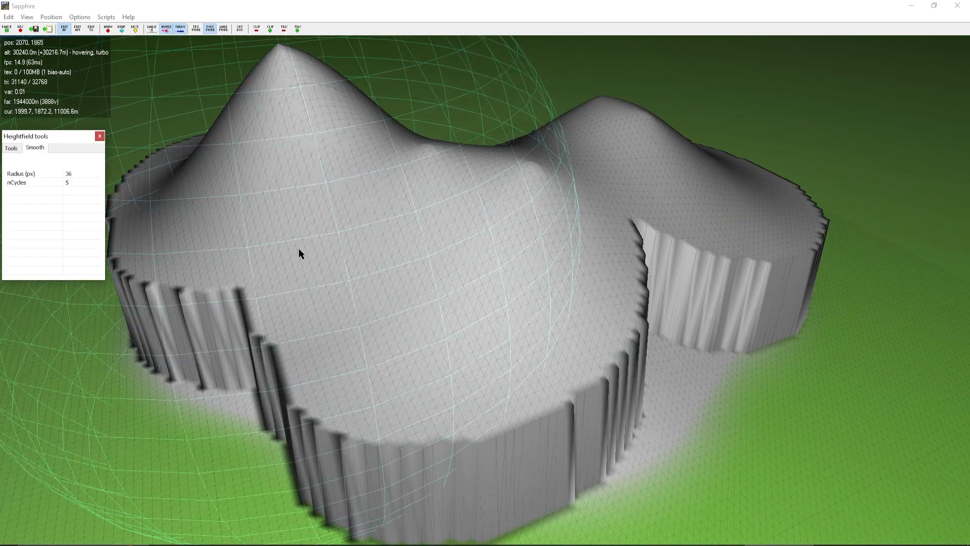
scroll(298, 248, down, 20)
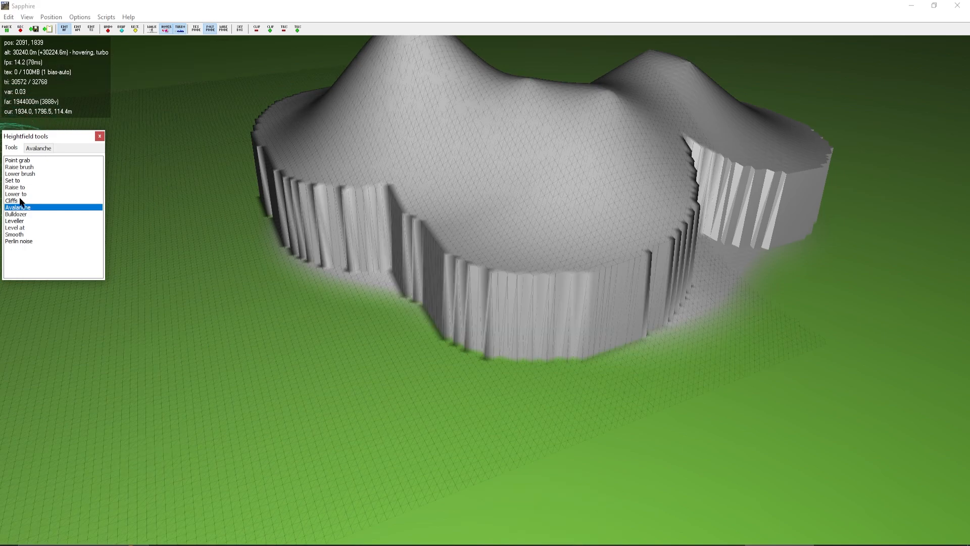
click(21, 201)
drag(54, 135, 73, 142)
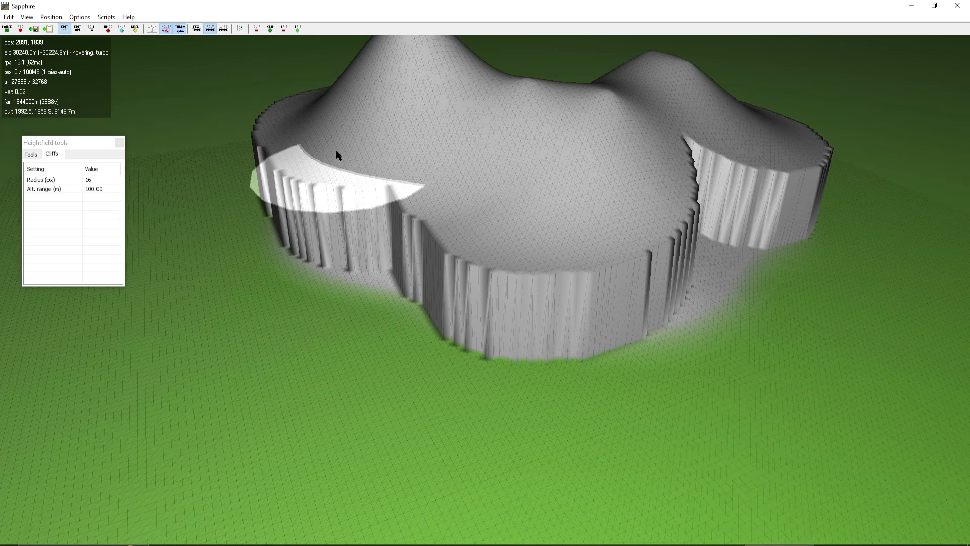
scroll(359, 177, up, 2)
scroll(336, 212, down, 3)
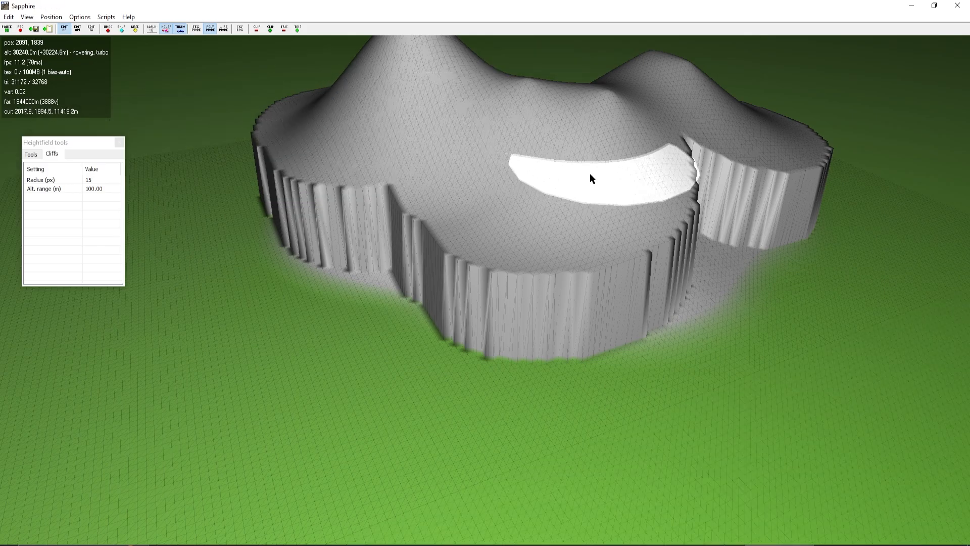
- Set the Cliffs altitude range to 7500 m and carve across the near slopes between and below the two peaks
key(w)
key(s)
key(d)
click(99, 192)
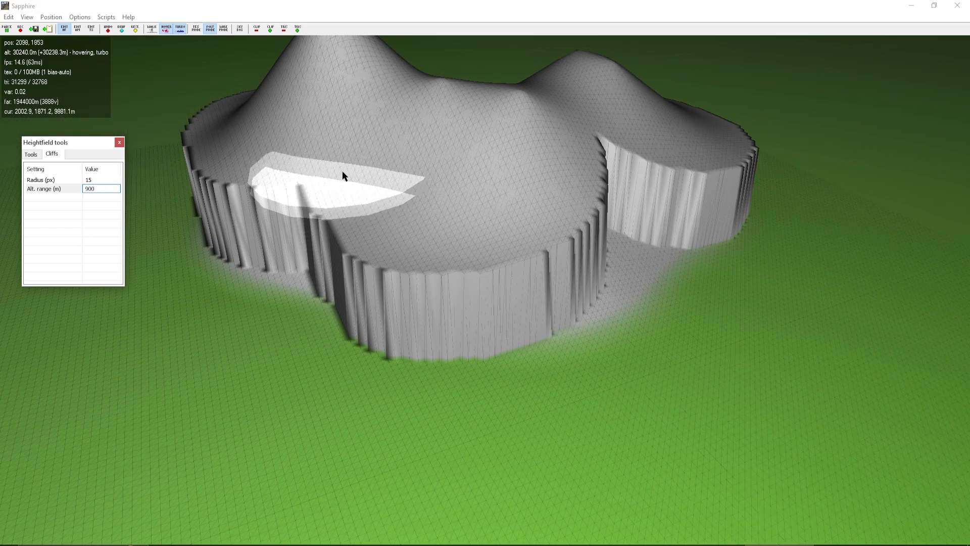
key(BackSpace)
key(BackSpace)
key(BackSpace)
text(7500)
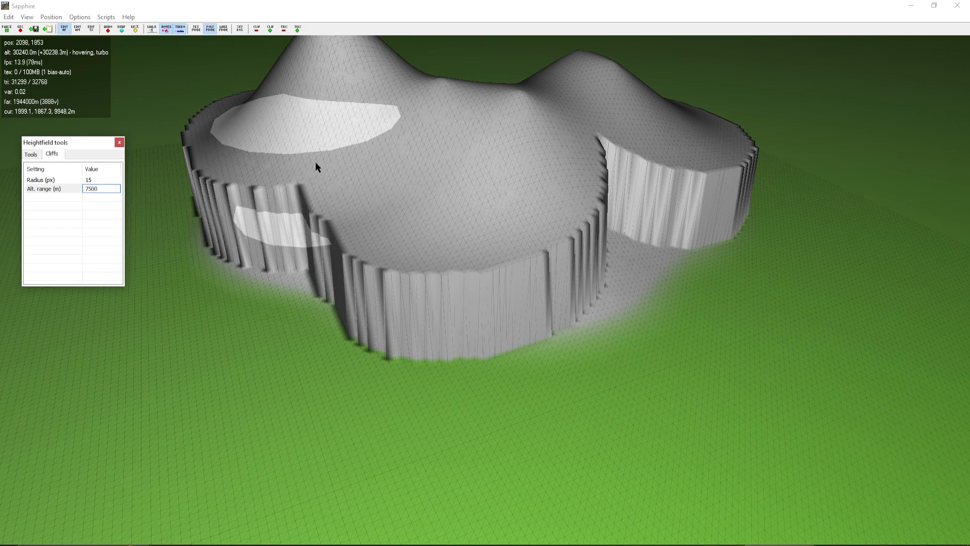
mouse_move(258, 170)
mouse_down()
mouse_move(342, 173)
mouse_move(537, 229)
mouse_move(560, 199)
mouse_move(450, 134)
mouse_move(502, 152)
mouse_move(416, 147)
mouse_move(283, 105)
mouse_move(474, 148)
mouse_move(233, 91)
mouse_move(522, 150)
mouse_move(512, 190)
mouse_move(645, 145)
mouse_move(571, 140)
mouse_up()
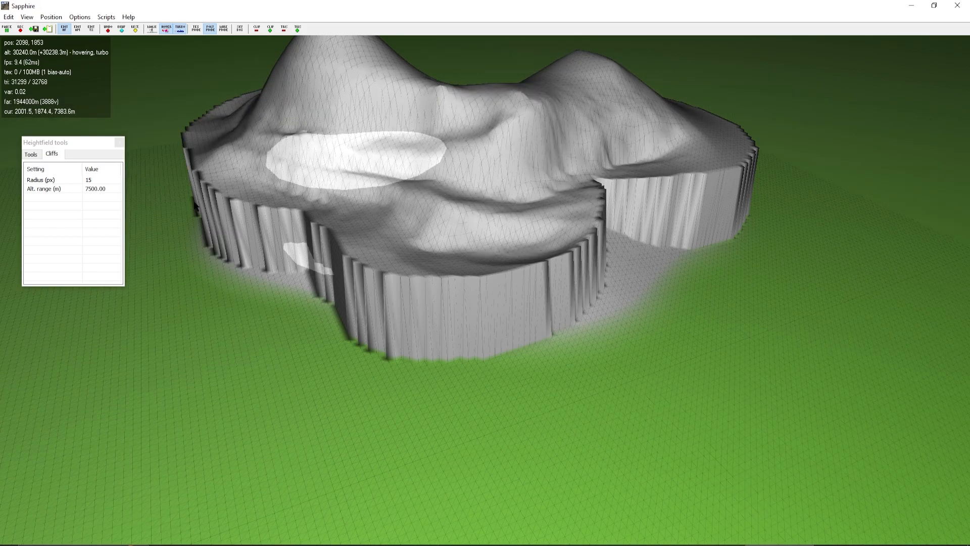
- Set the Cliffs altitude range to 900 m and carve finer ledges into the slopes between the two peaks
click(101, 188)
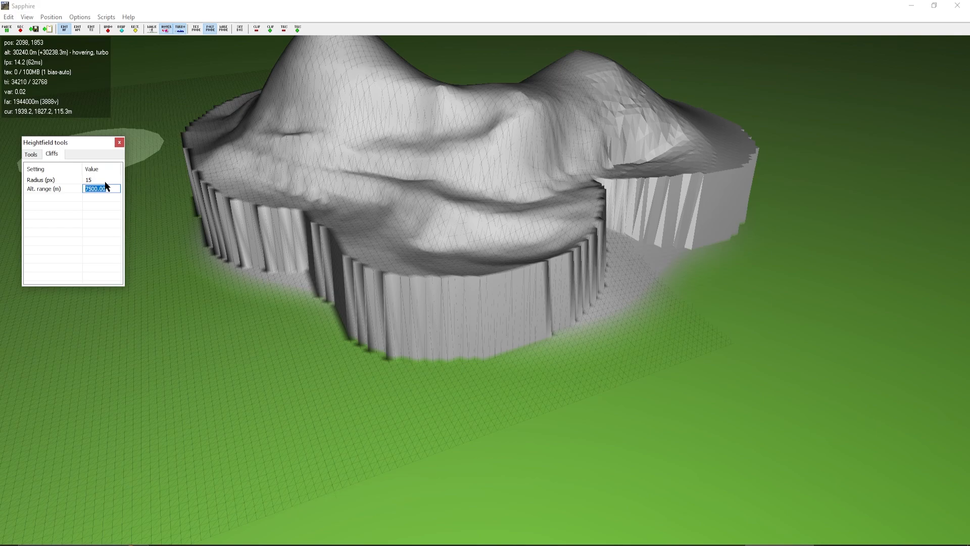
text(900)
click(339, 133)
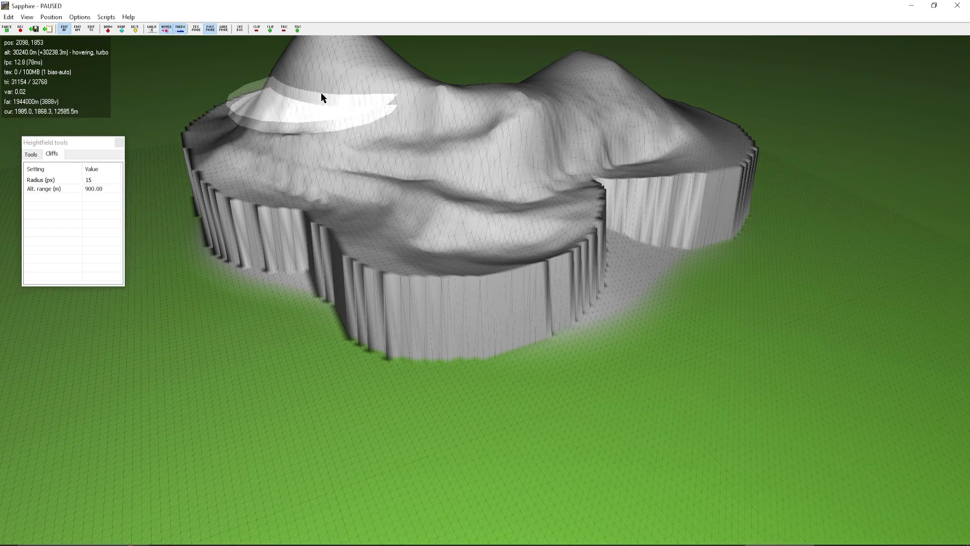
key(w)
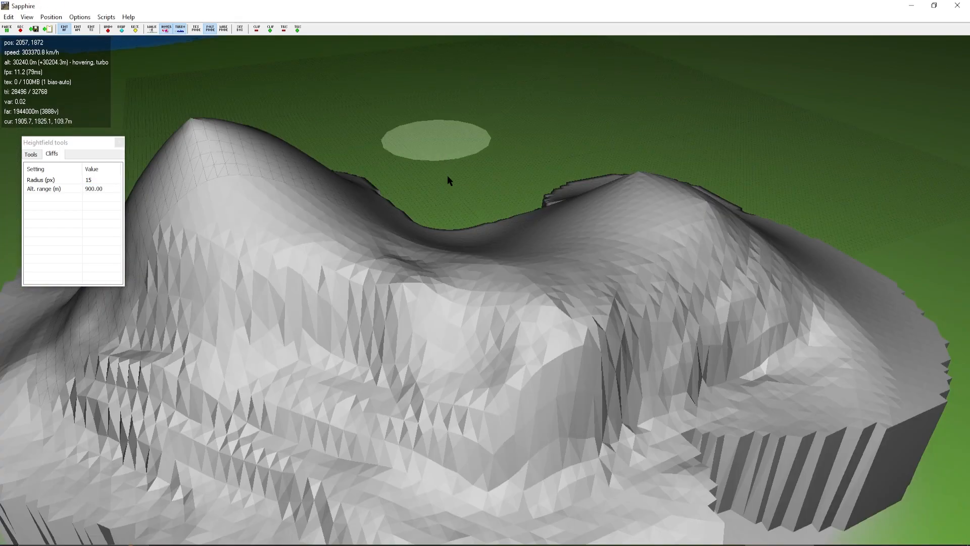
key(s)
click(537, 305)
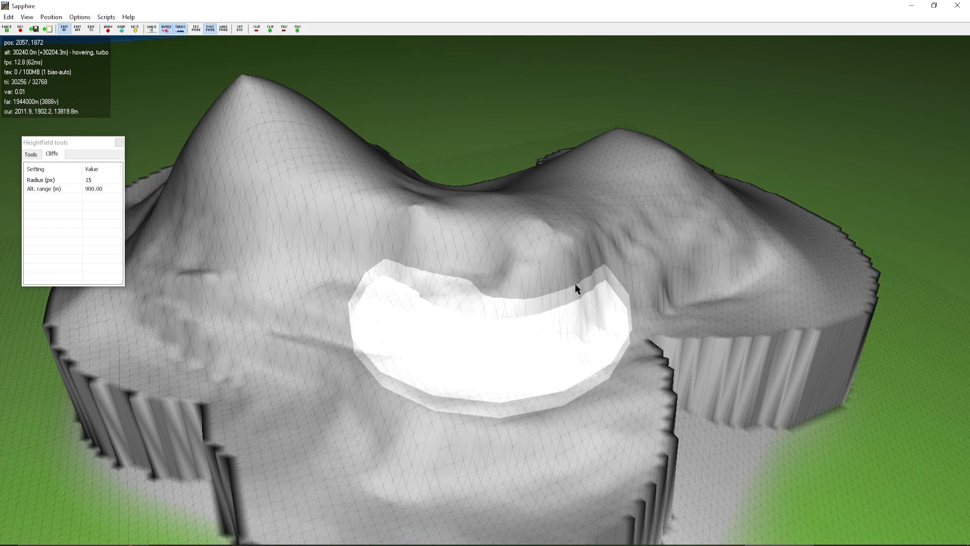
click(535, 296)
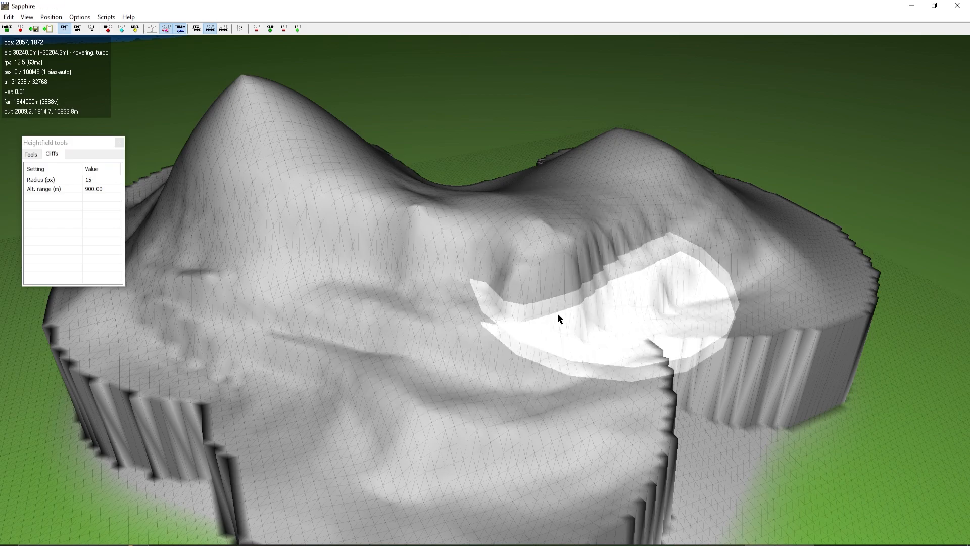
- Set the Cliffs altitude range to 2500 m and carve steeper cliffs into the saddle and the slopes of the smaller peak
key(d)
key(w)
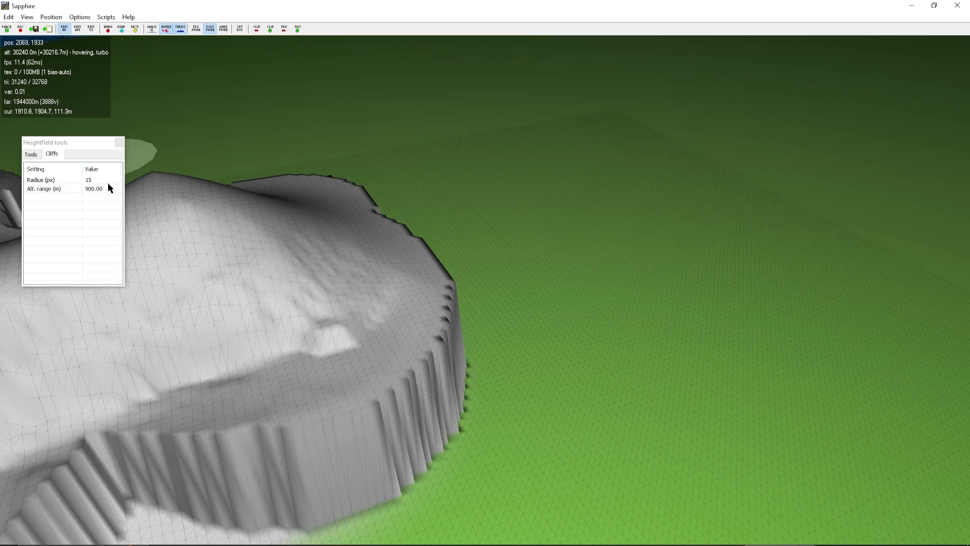
click(98, 190)
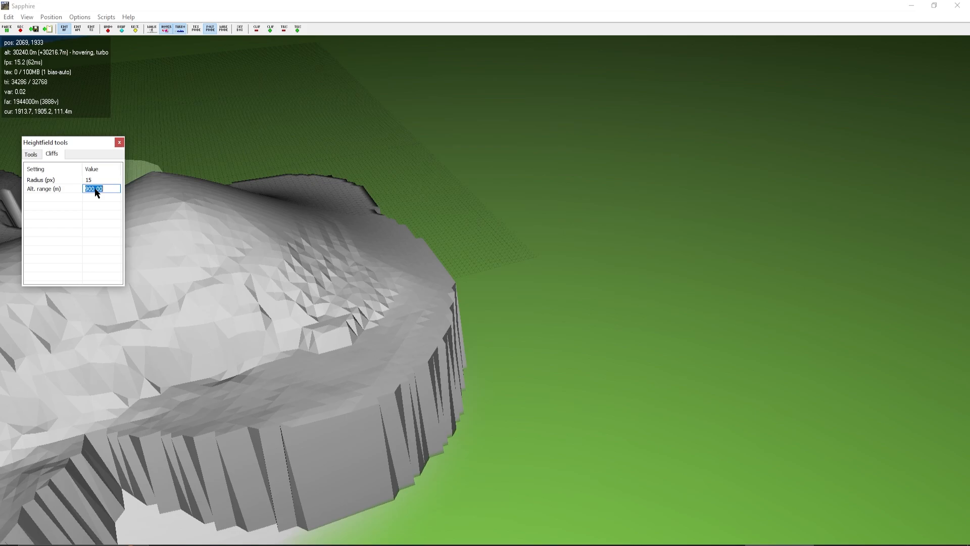
text(2500)
mouse_move(339, 320)
mouse_down()
mouse_move(298, 313)
mouse_move(166, 334)
mouse_up()
key(a)
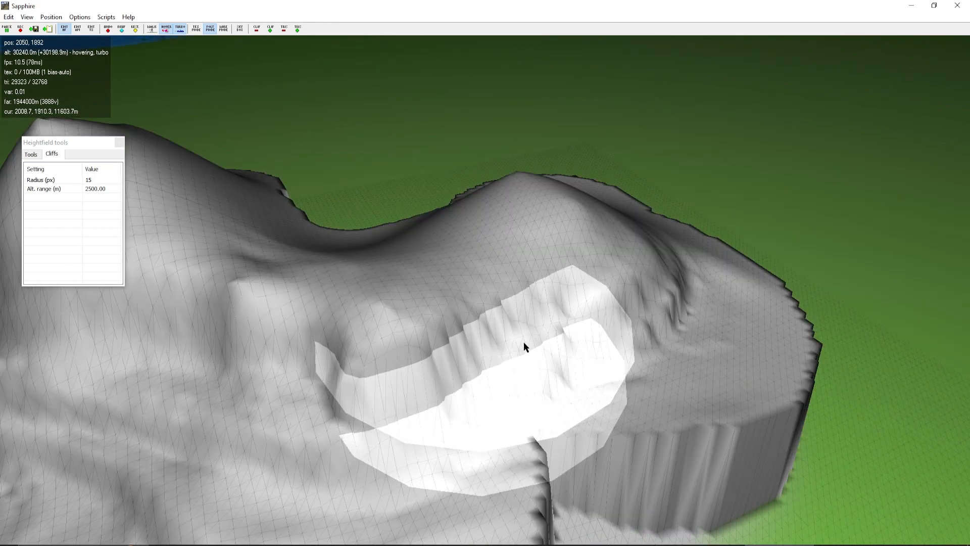
mouse_move(560, 286)
mouse_down()
mouse_move(526, 252)
mouse_move(440, 334)
mouse_move(381, 318)
mouse_move(492, 394)
mouse_move(513, 378)
mouse_move(419, 329)
mouse_move(540, 290)
mouse_move(572, 255)
mouse_move(645, 348)
mouse_up()
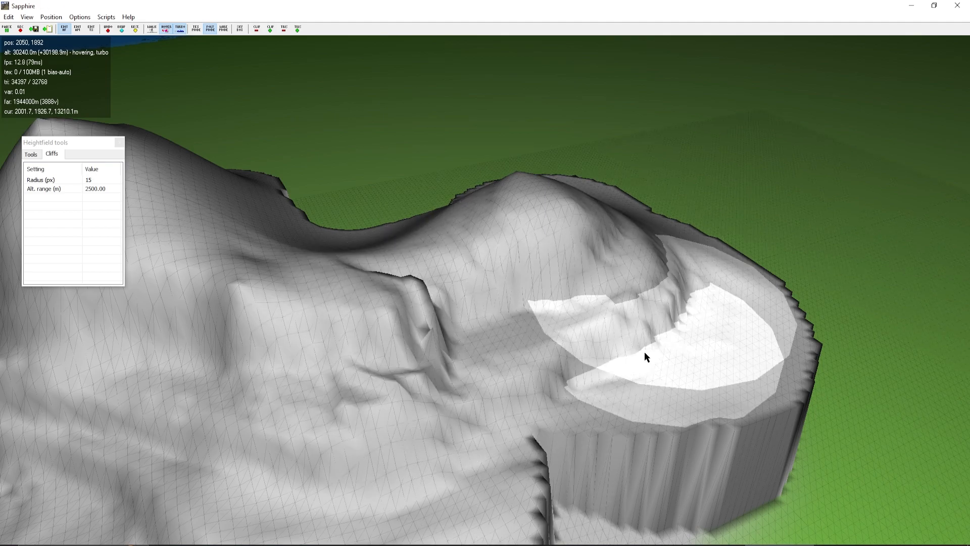
key(s)
key(a)
key(w)
key(w)
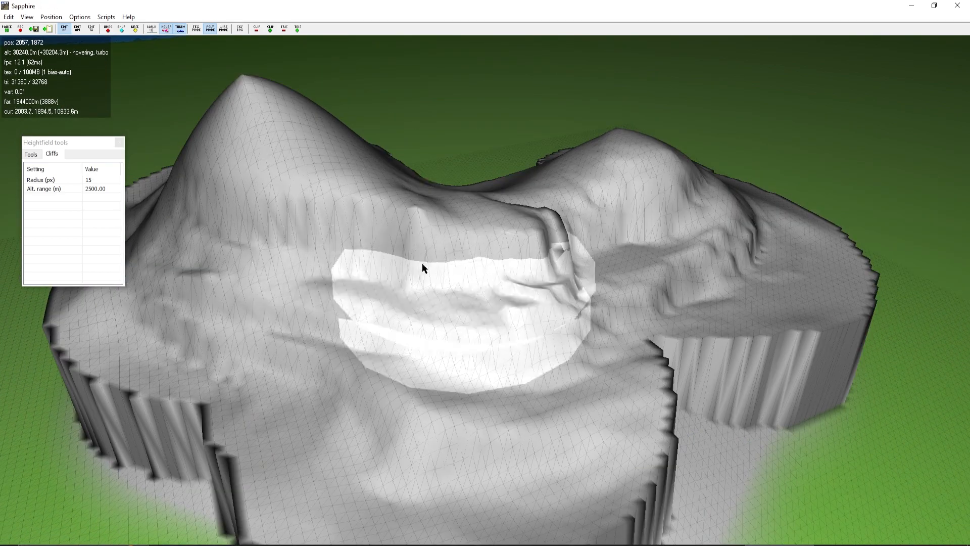
- Switch to the Avalanche tool for eroding the near side of the mountain
key(a)
key(s)
click(29, 155)
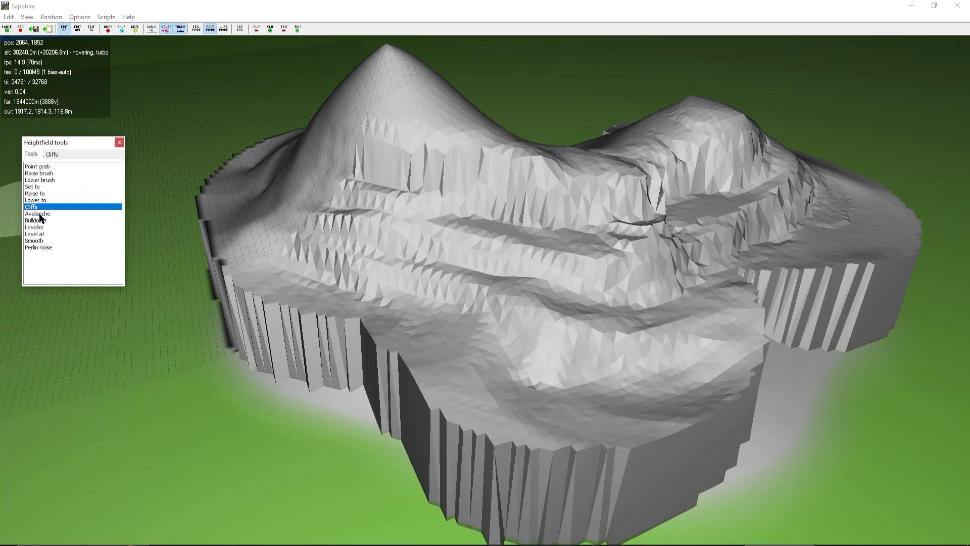
click(41, 213)
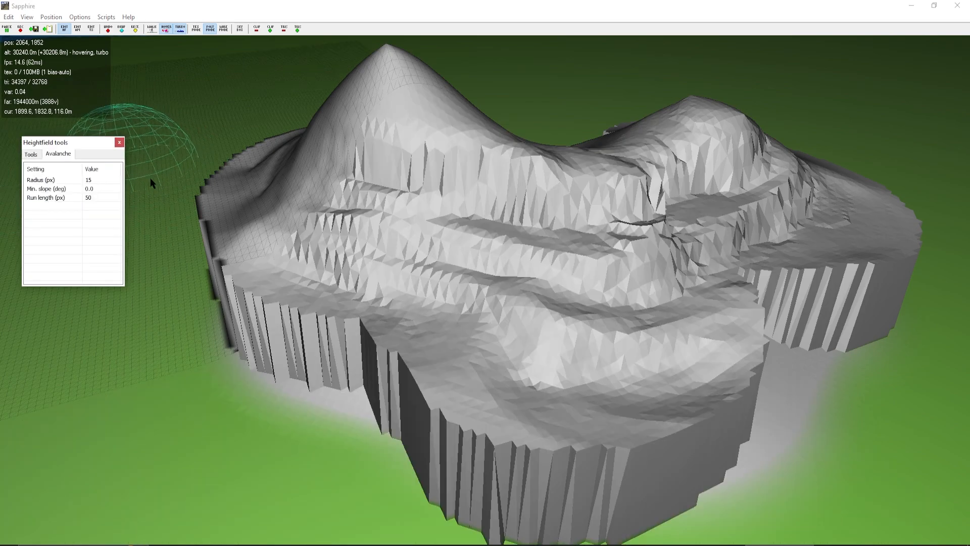
key(s)
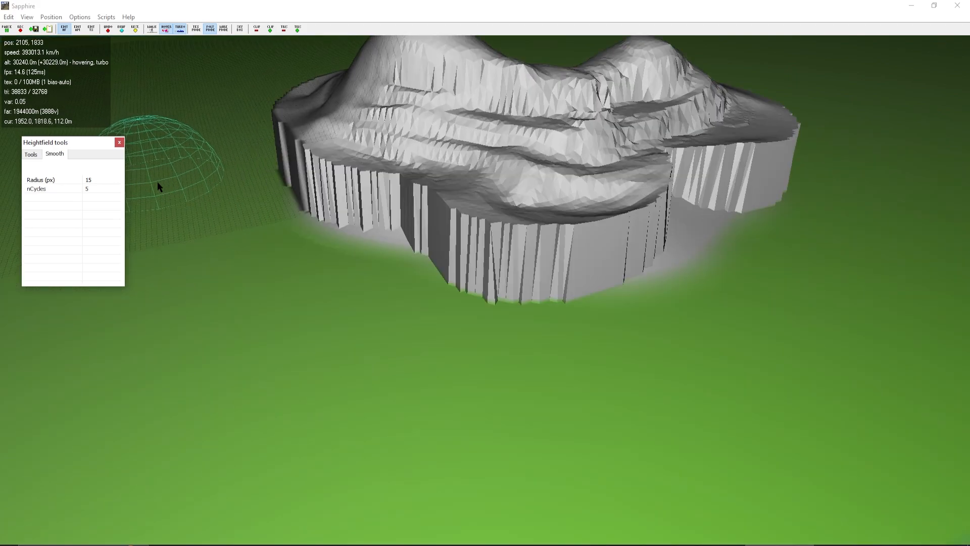
key(d)
key(w)
click(31, 154)
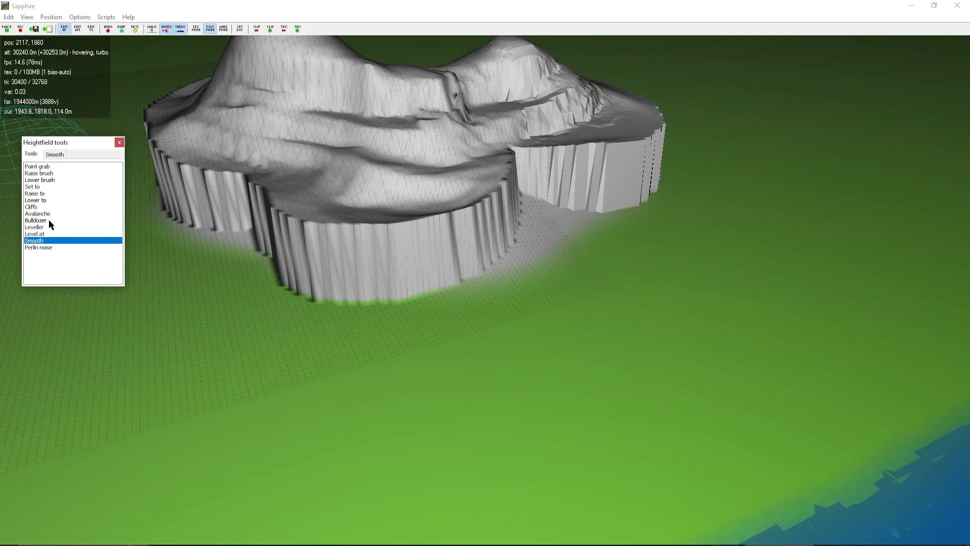
click(40, 214)
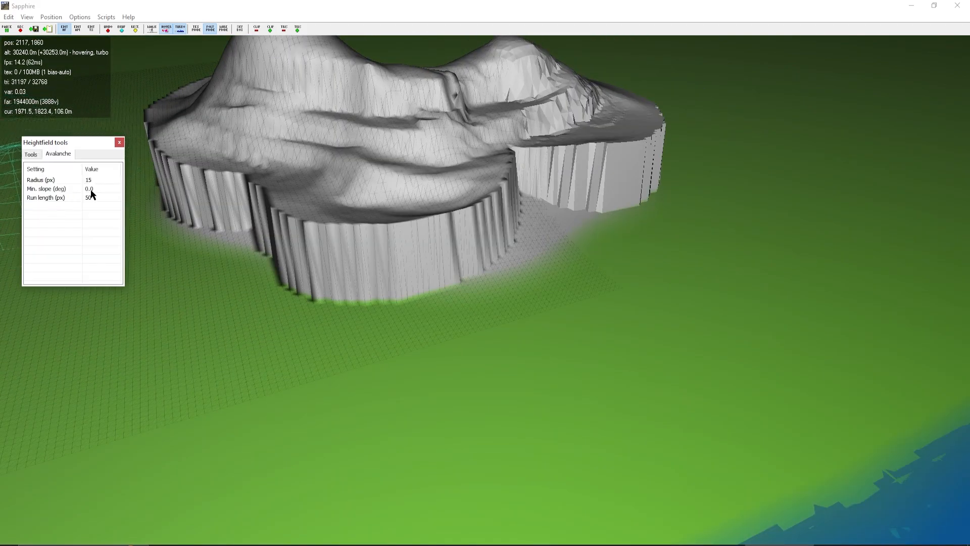
- Set the Avalanche radius to 10 px and crumble the plateau cliffs below both peaks into rubble with a 50 px run length
click(314, 196)
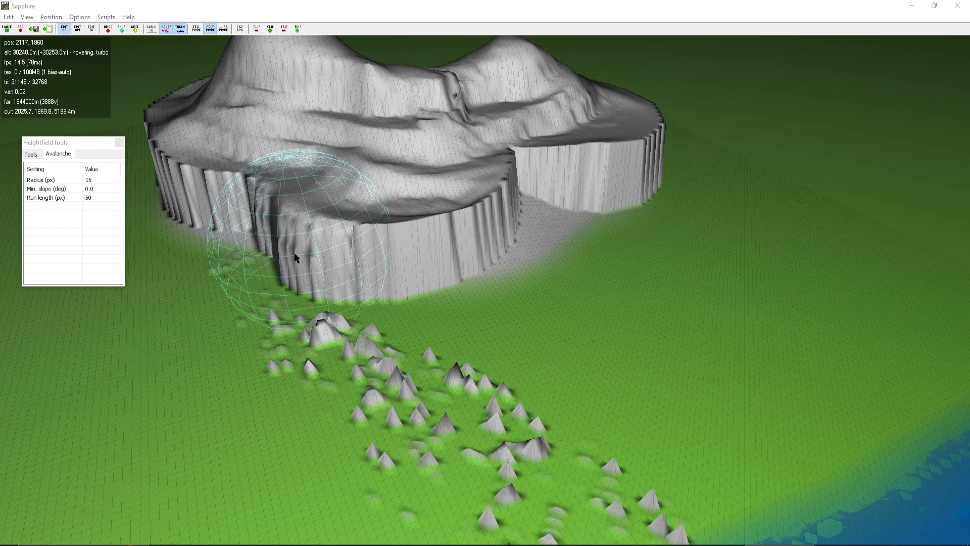
key(ctrl+z)
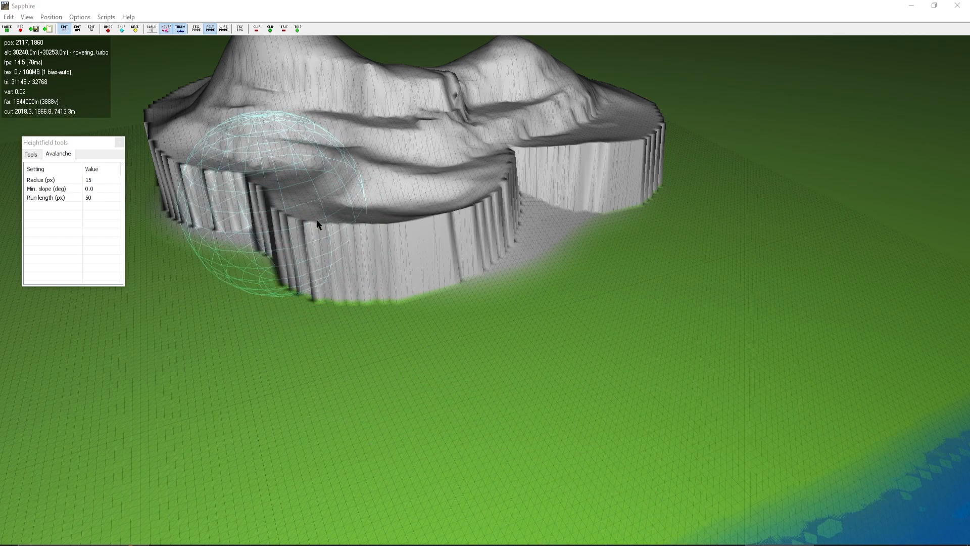
scroll(366, 235, down, 5)
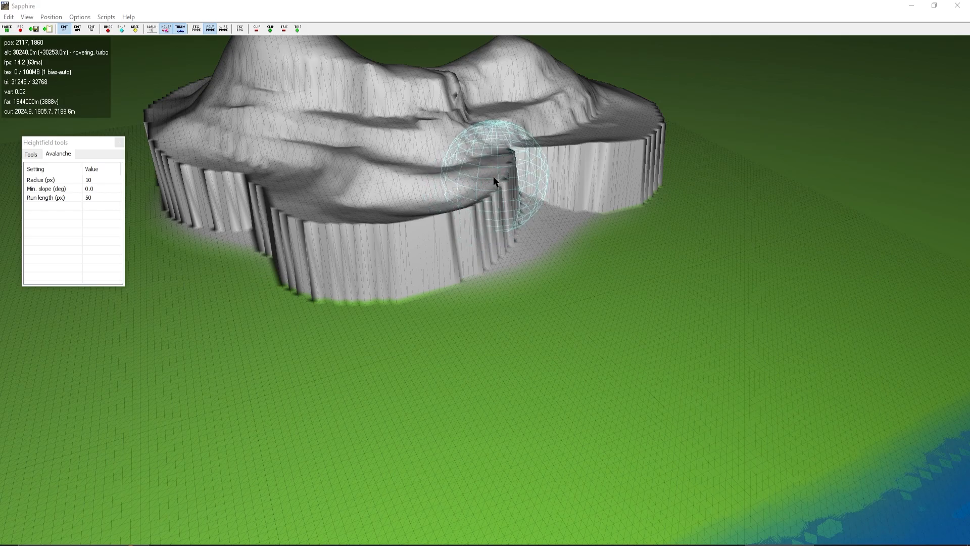
mouse_move(498, 161)
mouse_down()
mouse_move(431, 216)
mouse_move(355, 234)
mouse_move(293, 221)
mouse_move(433, 206)
mouse_move(494, 177)
mouse_move(614, 153)
mouse_move(639, 137)
mouse_move(571, 160)
mouse_up()
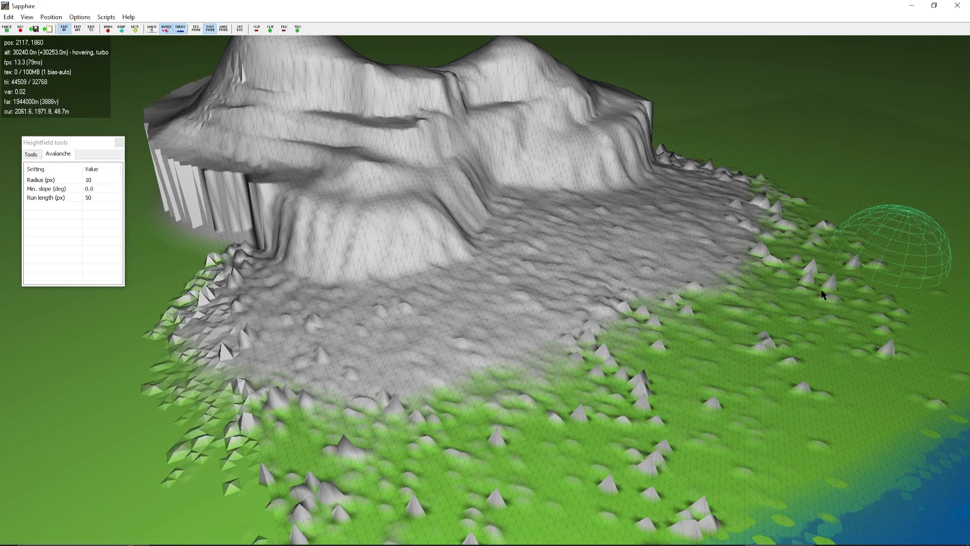
- Set the Avalanche run length to 1 px and erode the ledges and slopes between and below the two peaks
click(91, 199)
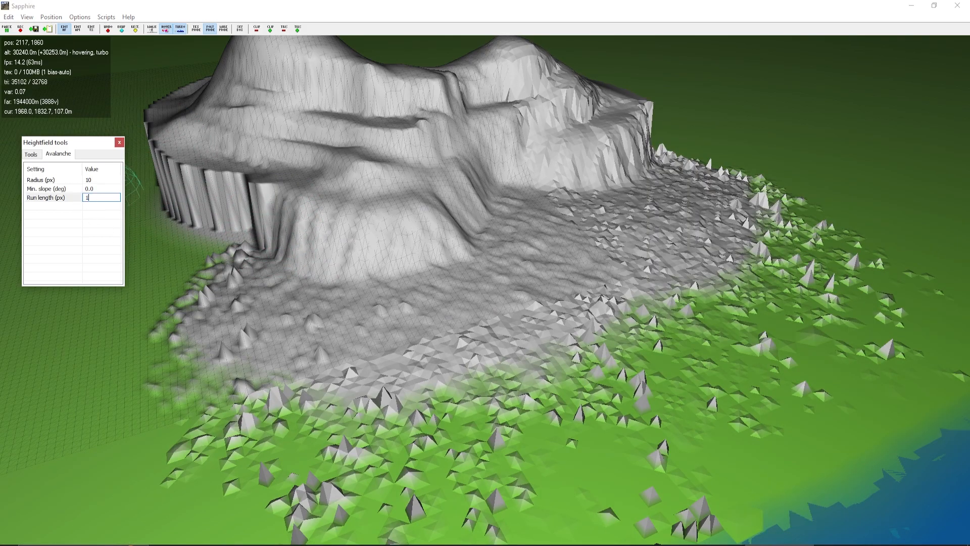
mouse_move(279, 206)
mouse_down()
mouse_move(183, 173)
mouse_move(251, 194)
mouse_move(205, 224)
mouse_move(237, 283)
mouse_move(360, 247)
mouse_move(430, 164)
mouse_move(404, 114)
mouse_move(631, 123)
mouse_move(587, 157)
mouse_move(453, 212)
mouse_move(366, 233)
mouse_move(255, 210)
mouse_move(333, 217)
mouse_move(373, 321)
mouse_move(429, 378)
mouse_move(238, 199)
mouse_move(303, 279)
mouse_move(331, 249)
mouse_move(432, 246)
mouse_up()
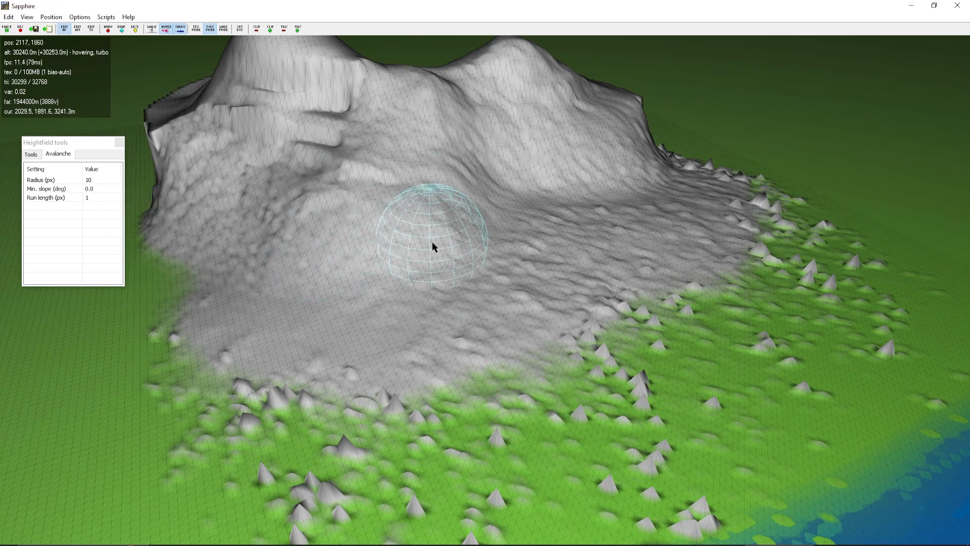
- Reduce the Avalanche radius to about 4 px and erode a rough gully down the face of the taller peak
key(a)
key(w)
key(d)
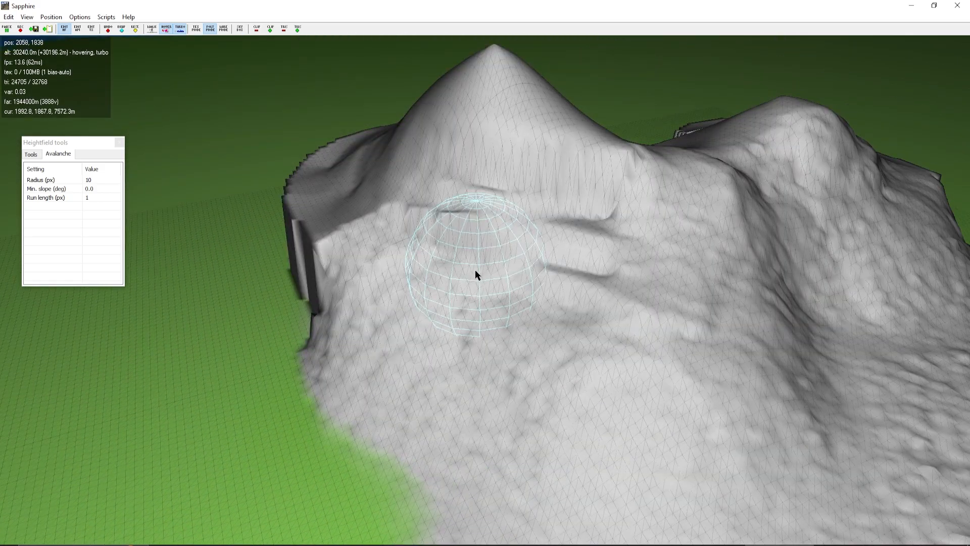
key(s)
key(d)
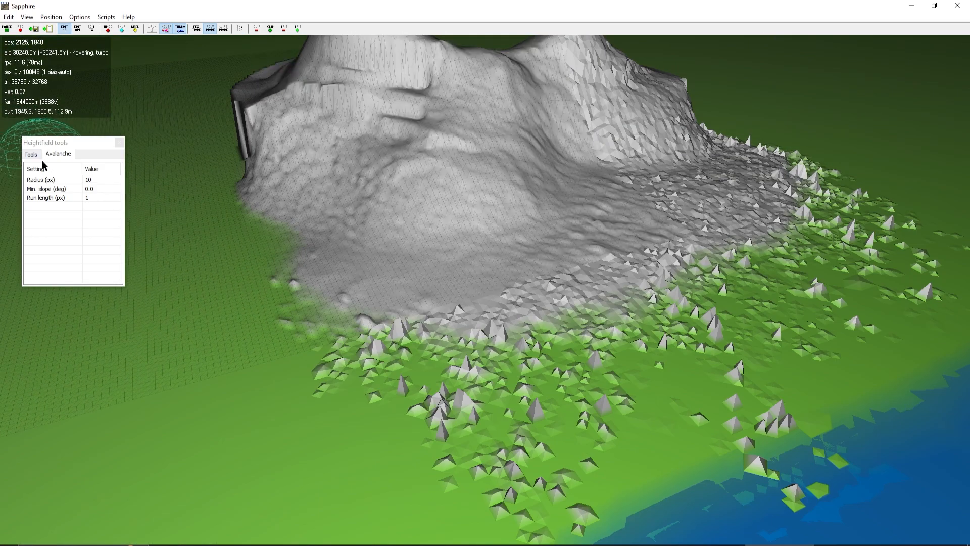
key(w)
key(s)
key(w)
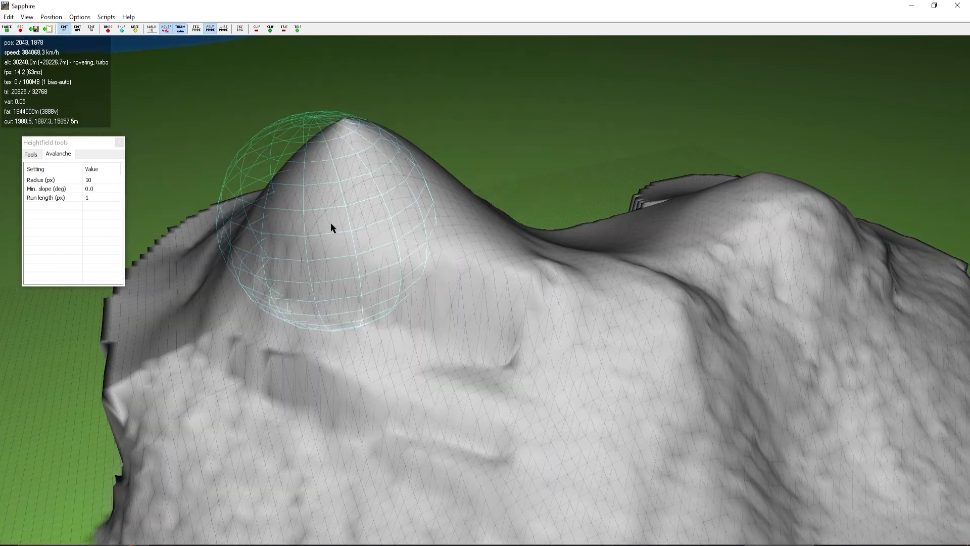
scroll(332, 229, down, 7)
key(w)
mouse_move(316, 244)
mouse_down()
mouse_move(337, 272)
mouse_move(319, 320)
mouse_move(301, 335)
mouse_move(349, 256)
mouse_move(326, 330)
mouse_move(387, 441)
mouse_move(342, 262)
mouse_move(421, 360)
mouse_move(498, 256)
mouse_move(541, 235)
mouse_move(505, 326)
mouse_move(556, 235)
mouse_move(535, 293)
mouse_move(460, 346)
mouse_move(529, 269)
mouse_move(516, 291)
mouse_move(436, 348)
mouse_move(354, 370)
mouse_move(305, 398)
mouse_move(271, 351)
mouse_up()
key(s)
key(s)
scroll(349, 370, down, 2)
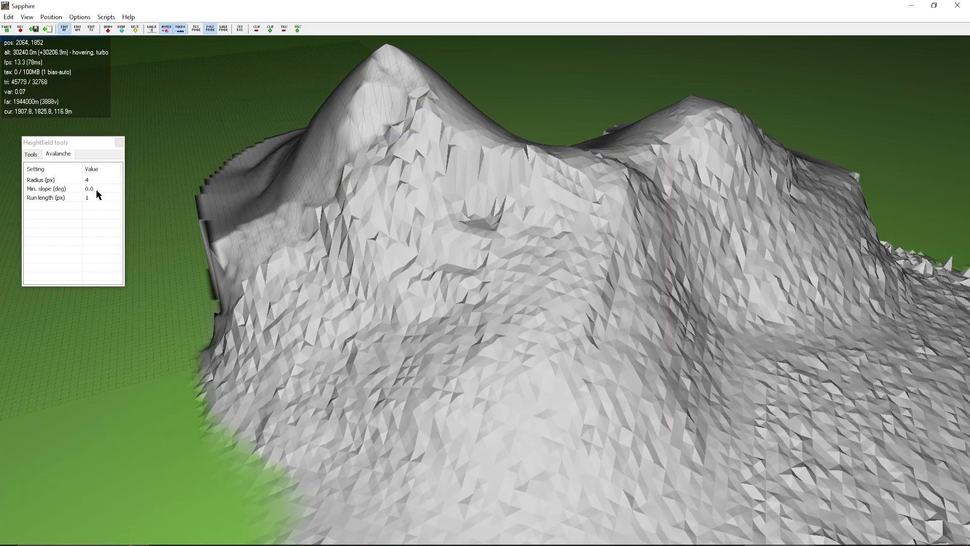
- Try an Avalanche run length of 500 px and return it to 1 px
click(88, 196)
click(93, 196)
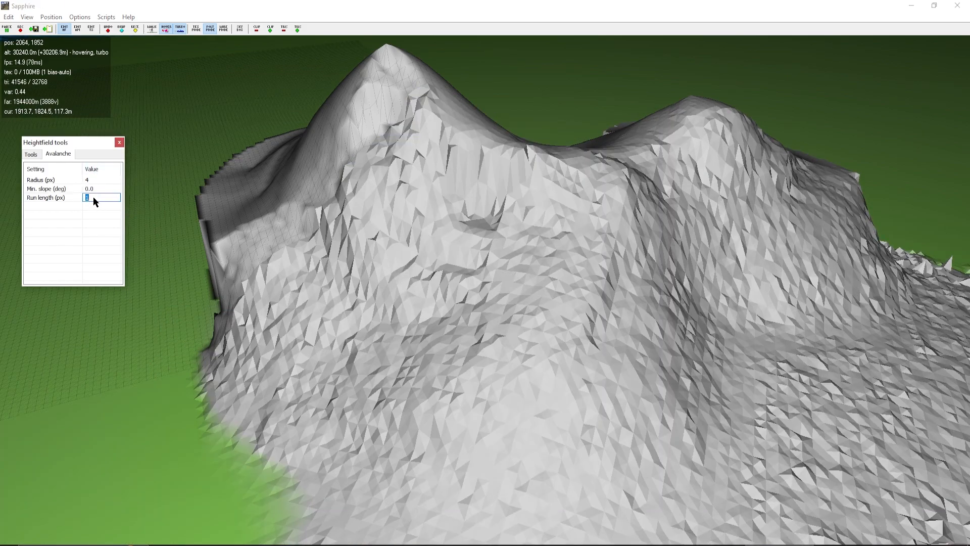
text(500)
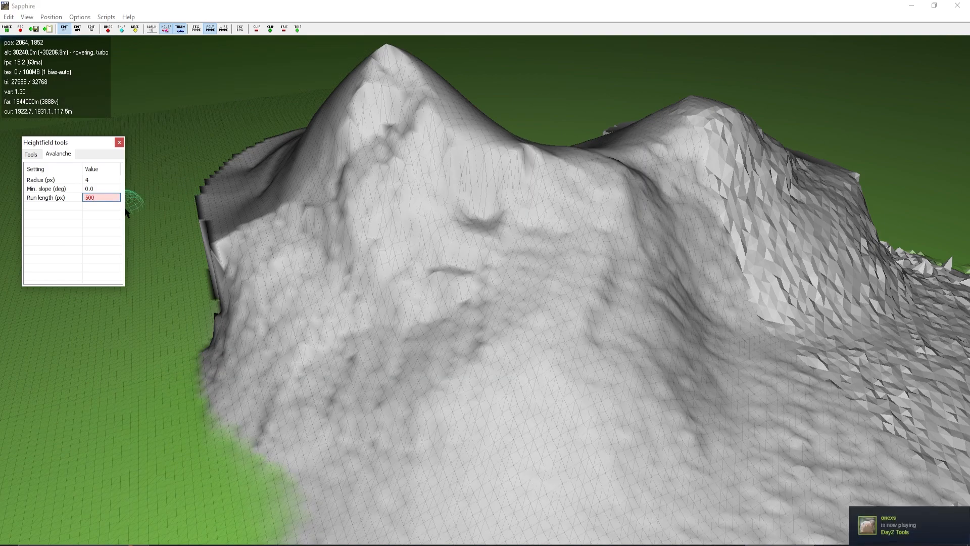
key(BackSpace)
key(BackSpace)
key(BackSpace)
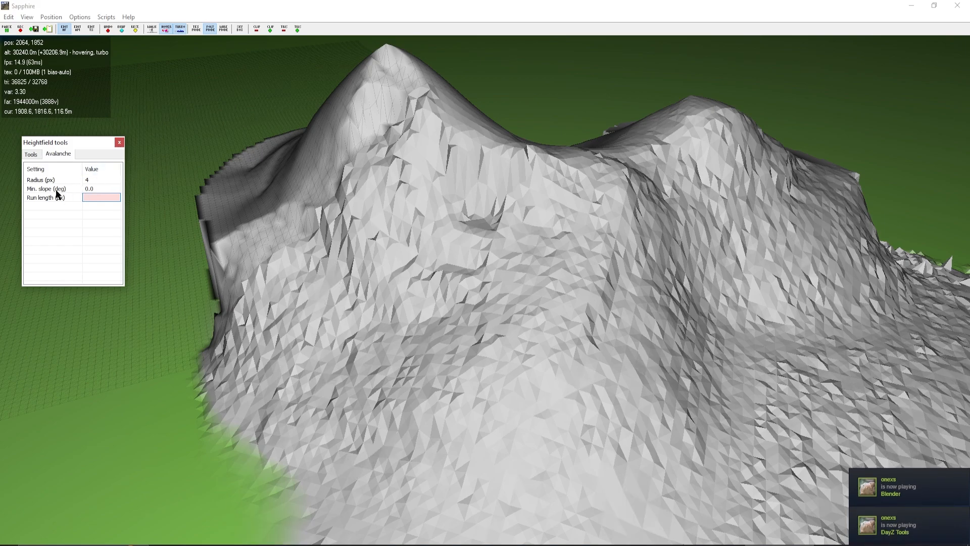
text(1)
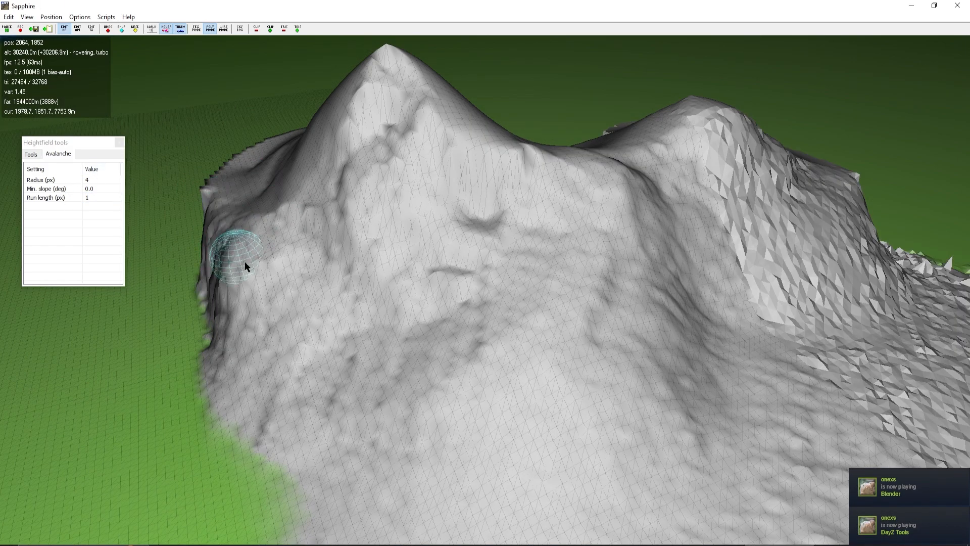
text(aa)
right_drag(528, 261, 610, 244)
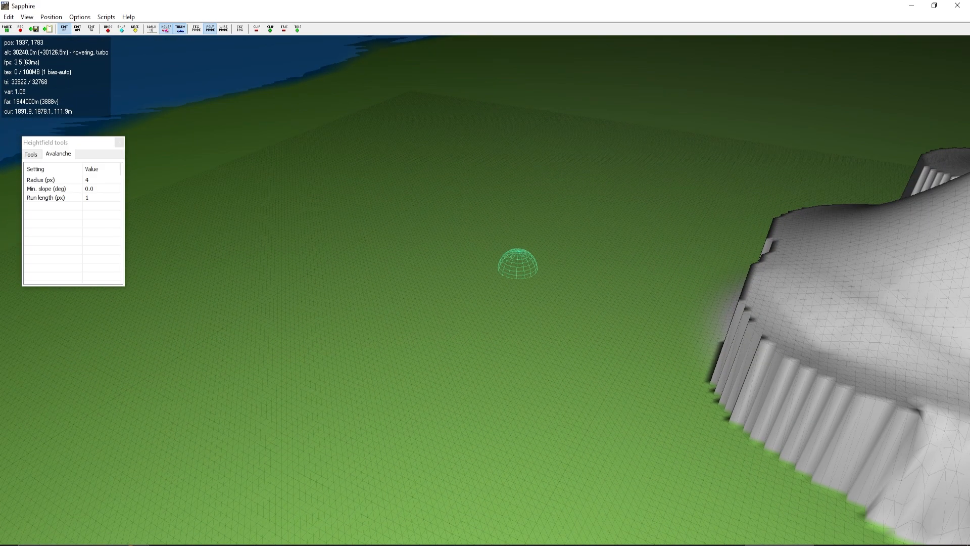
key(d)
right_drag(518, 265, 618, 266)
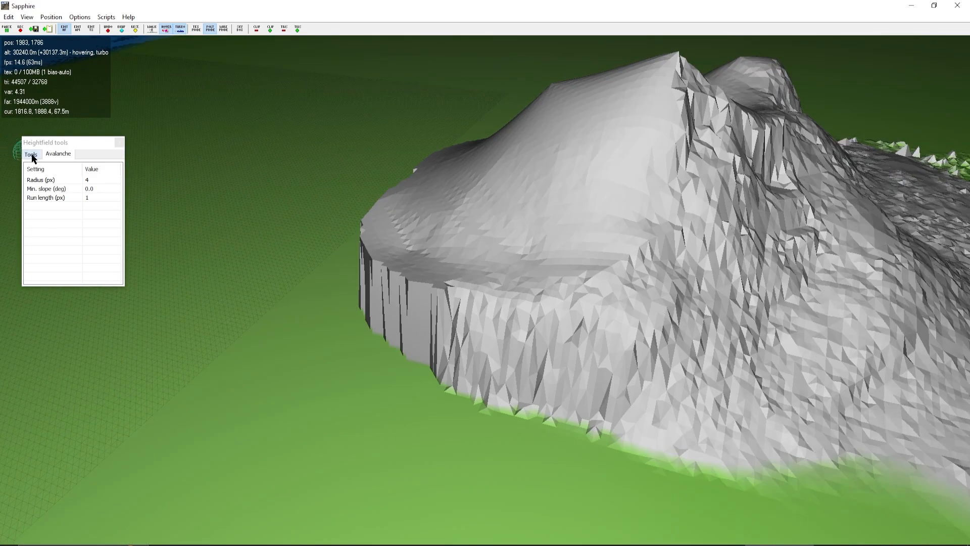
click(32, 158)
click(42, 221)
key(s)
key(s)
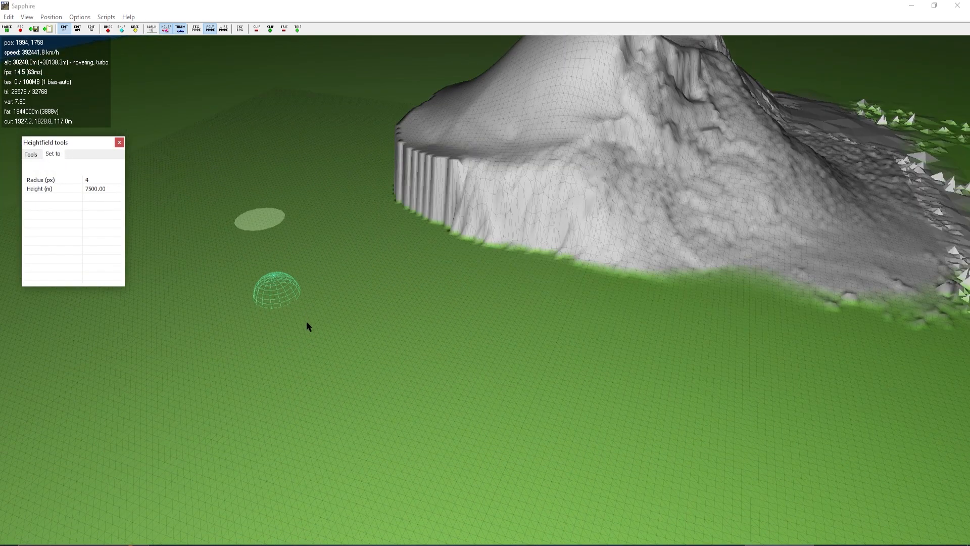
key(s)
key(d)
key(w)
key(d)
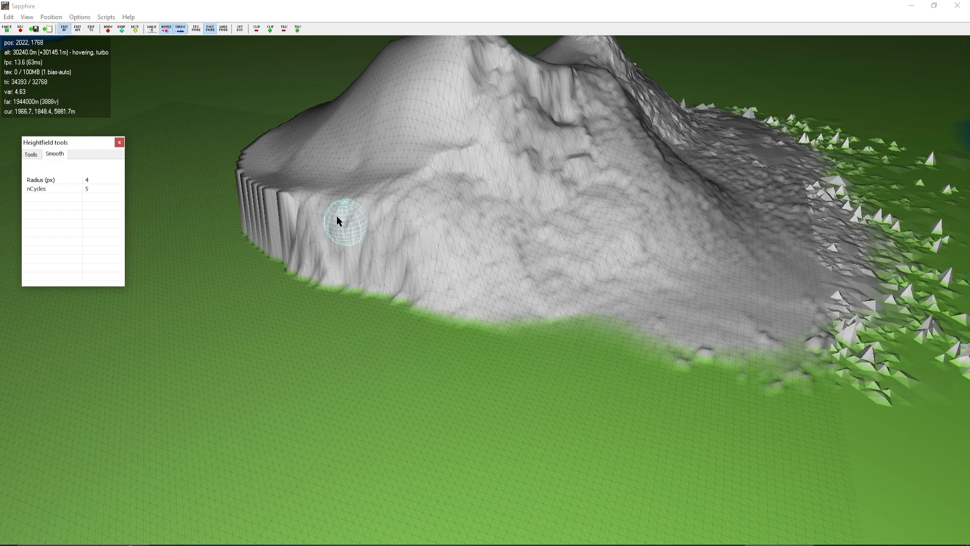
drag(230, 309, 423, 381)
- Switch to the Bulldozer tool and grade a straight strip along the foot of the eroded mountain slope
click(31, 154)
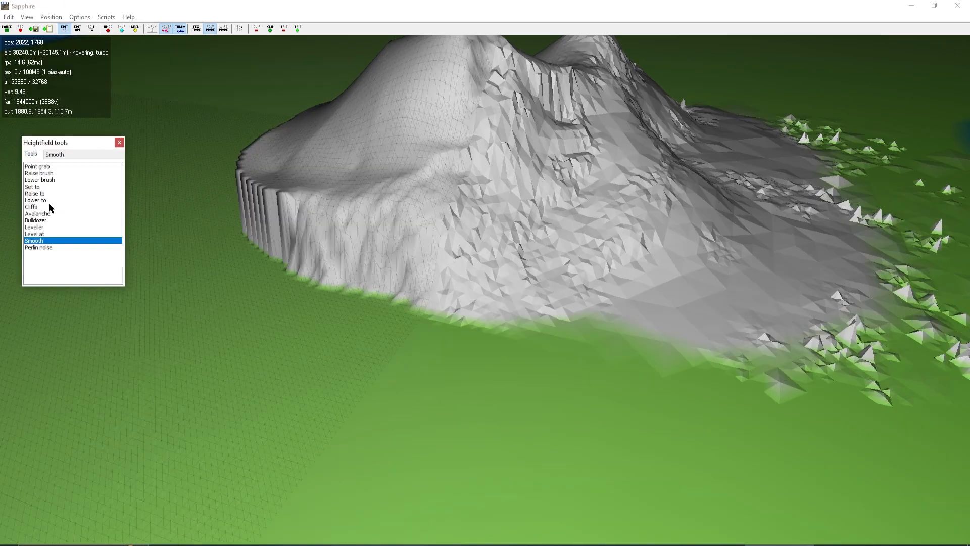
click(36, 220)
click(462, 348)
drag(392, 373, 542, 399)
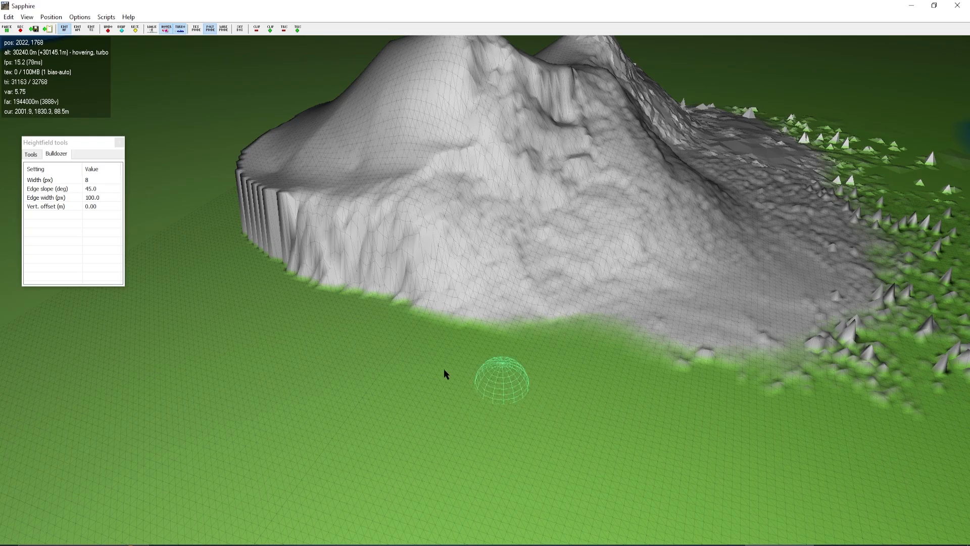
drag(573, 281, 702, 336)
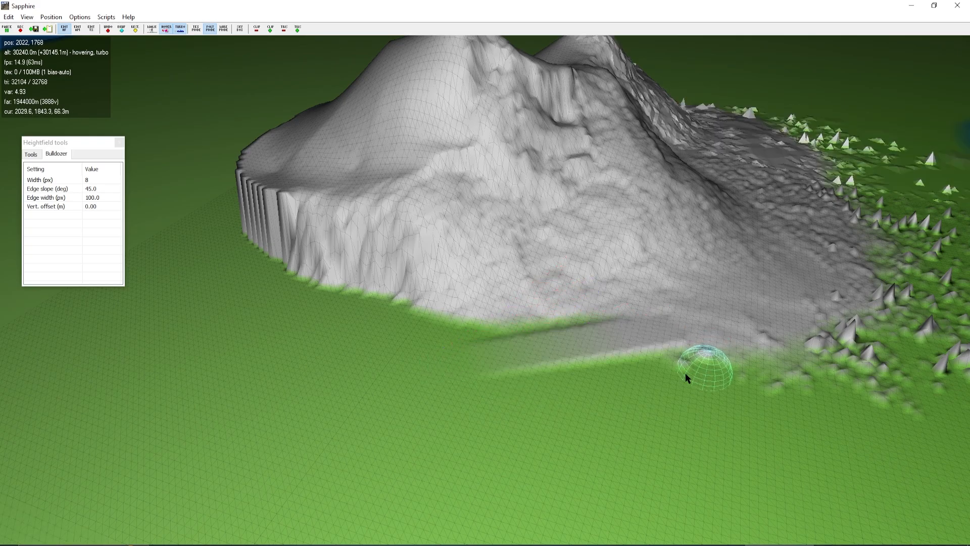
- Bulldoze connecting strips from the graded path up into the rubble and back down to the grass
key(d)
key(w)
key(s)
mouse_move(400, 367)
mouse_down()
mouse_move(543, 290)
mouse_move(581, 391)
mouse_move(624, 376)
mouse_up()
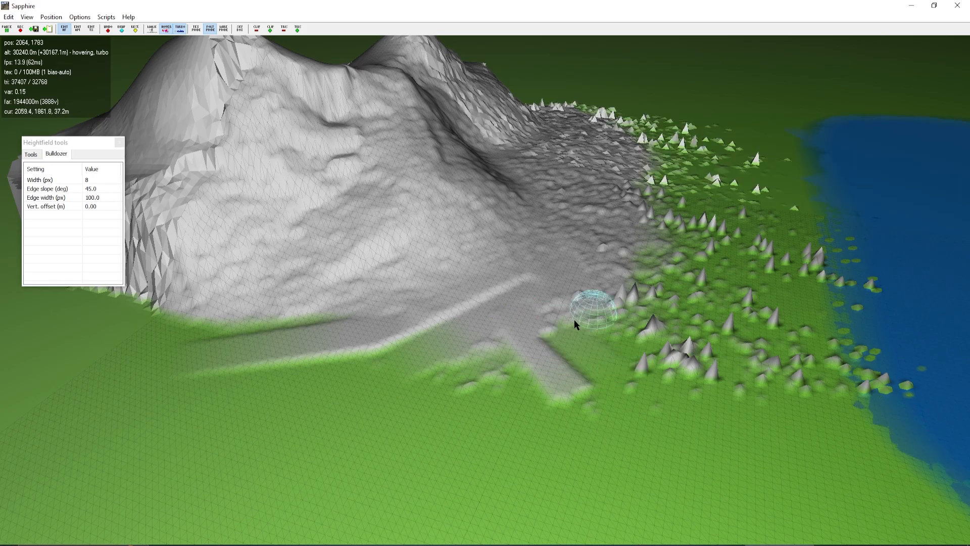
- Bulldoze side-by-side ramps from the edge of the cliff-lined plateau below the taller peak down to the grass
key(a)
key(w)
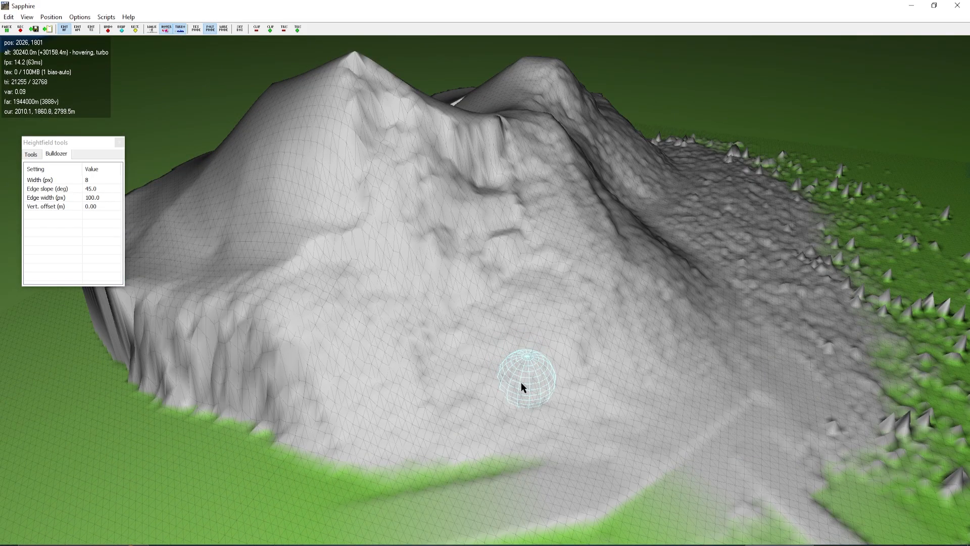
key(s)
key(w)
key(a)
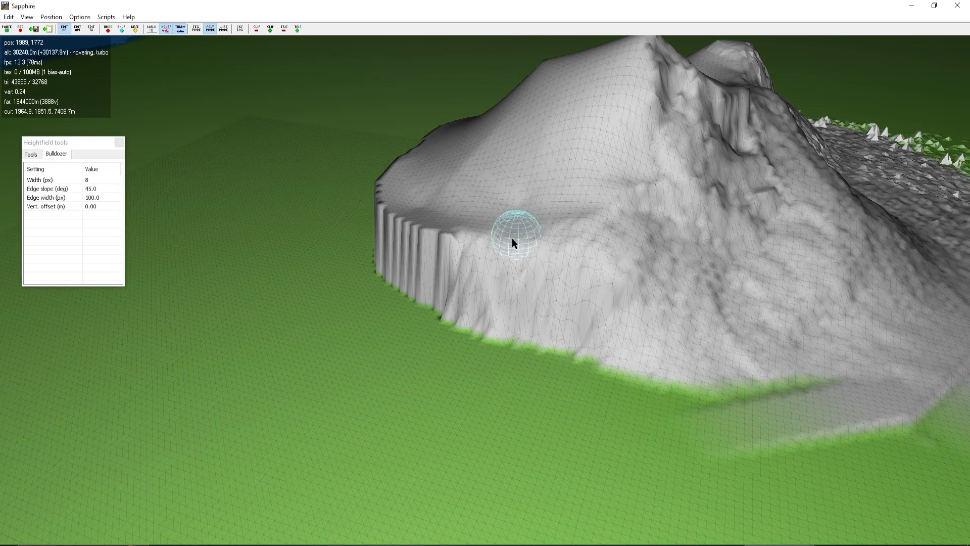
mouse_move(514, 235)
mouse_down()
mouse_move(489, 287)
mouse_move(463, 411)
mouse_up()
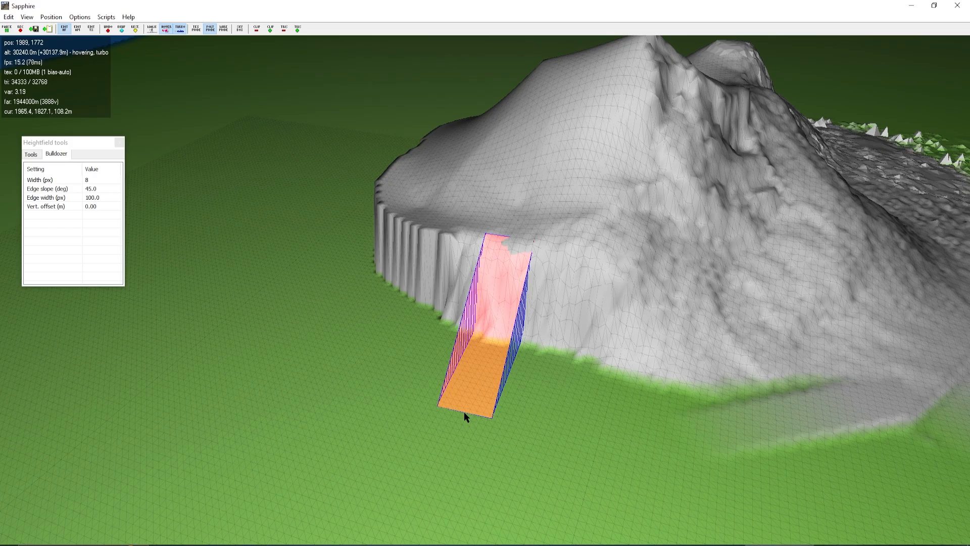
drag(464, 411, 464, 411)
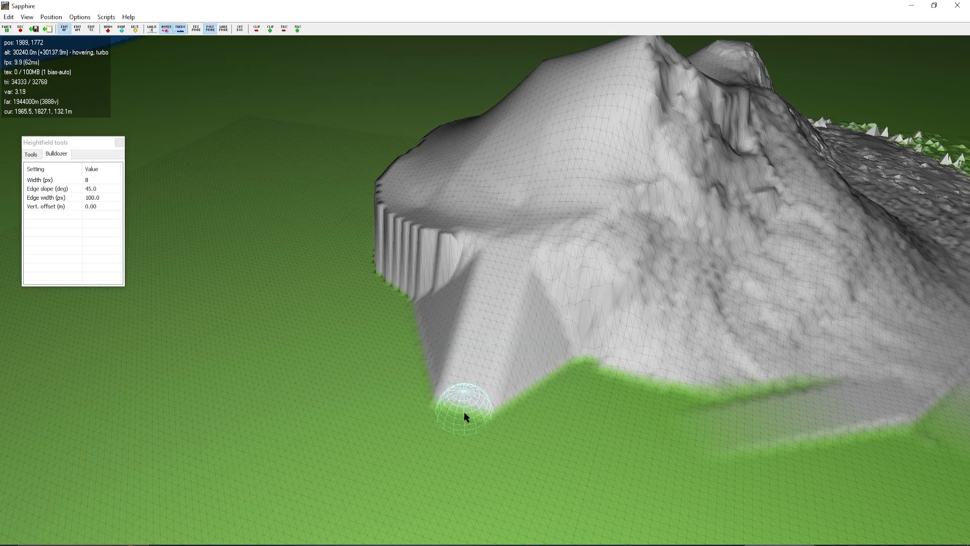
drag(538, 253, 546, 453)
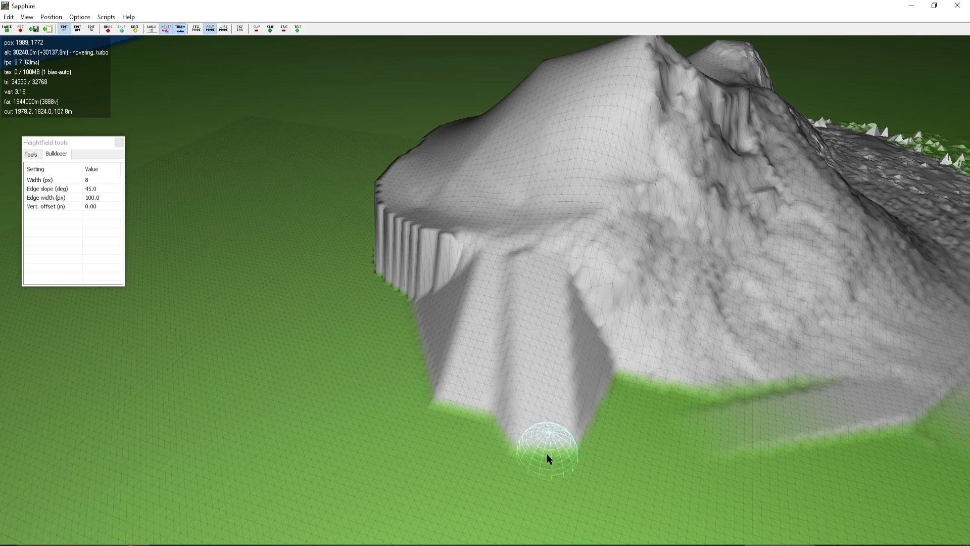
drag(347, 360, 395, 390)
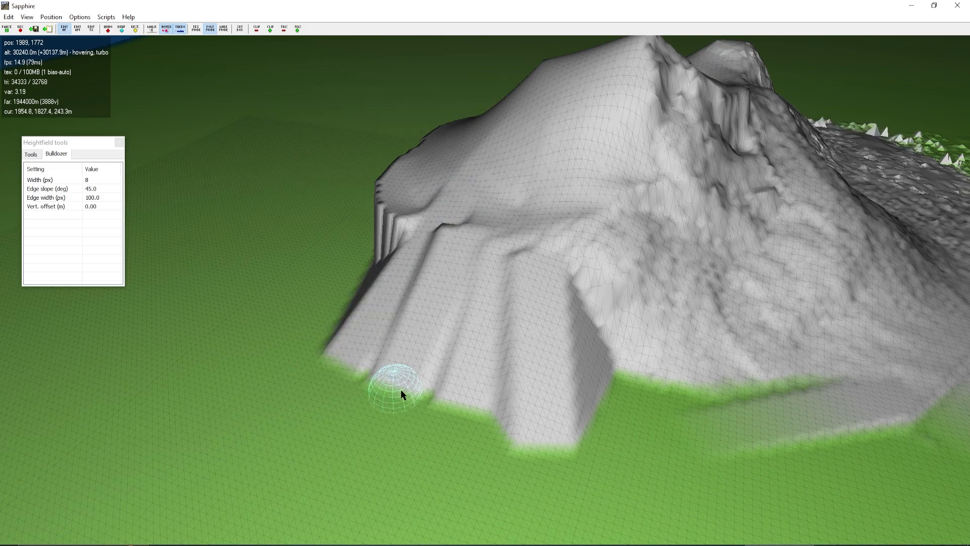
- Bulldoze a road across the side-by-side ramps and grade connecting strips from it up to the cliff-lined plateau edge
mouse_move(555, 403)
mouse_down()
mouse_move(513, 368)
mouse_move(356, 313)
mouse_up()
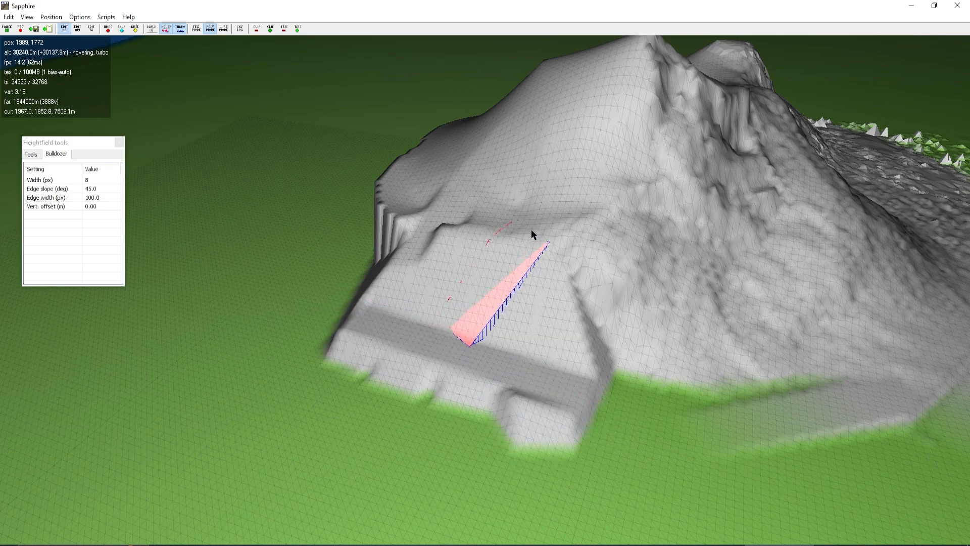
drag(532, 230, 525, 264)
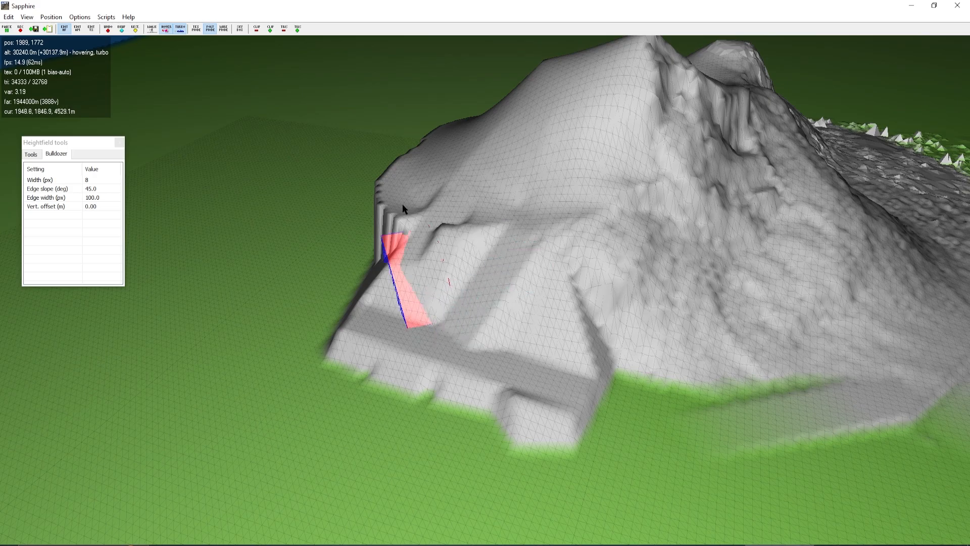
drag(403, 214, 424, 180)
drag(473, 345, 457, 347)
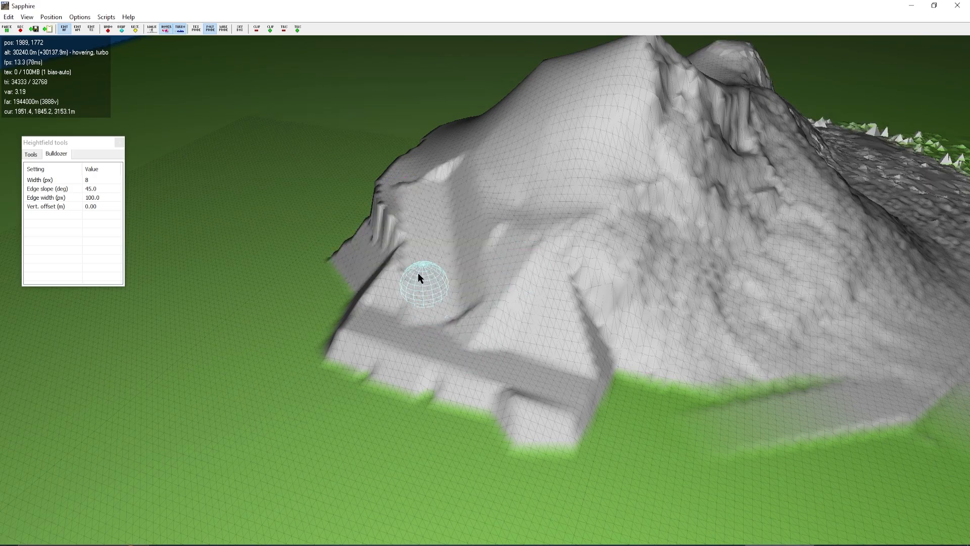
- Bulldoze more strips around the foot of the ramps and diagonally up to the shoulder below the taller peak
key(w)
key(s)
key(a)
key(w)
key(d)
key(s)
mouse_move(651, 444)
mouse_down()
mouse_move(534, 383)
mouse_move(511, 359)
mouse_up()
drag(757, 403, 557, 399)
mouse_move(720, 425)
mouse_down()
mouse_move(531, 400)
mouse_move(553, 395)
mouse_move(410, 314)
mouse_move(410, 187)
mouse_move(415, 197)
mouse_up()
drag(429, 162, 427, 163)
- Increase the Bulldozer width to 16 px
mouse_move(483, 273)
right_down()
mouse_move(543, 264)
mouse_move(612, 235)
mouse_move(556, 259)
mouse_move(488, 269)
right_up()
key(a)
key(a)
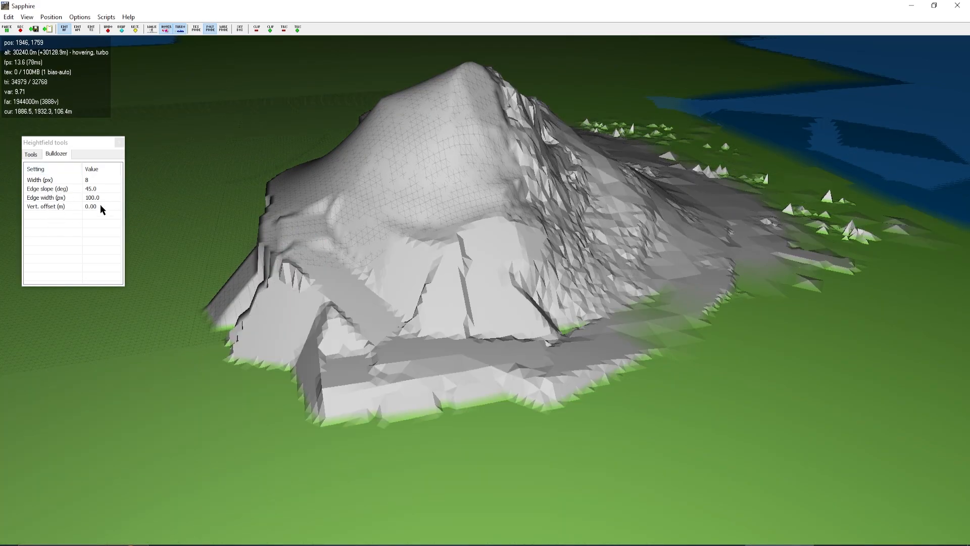
scroll(285, 365, down, 6)
scroll(493, 361, up, 6)
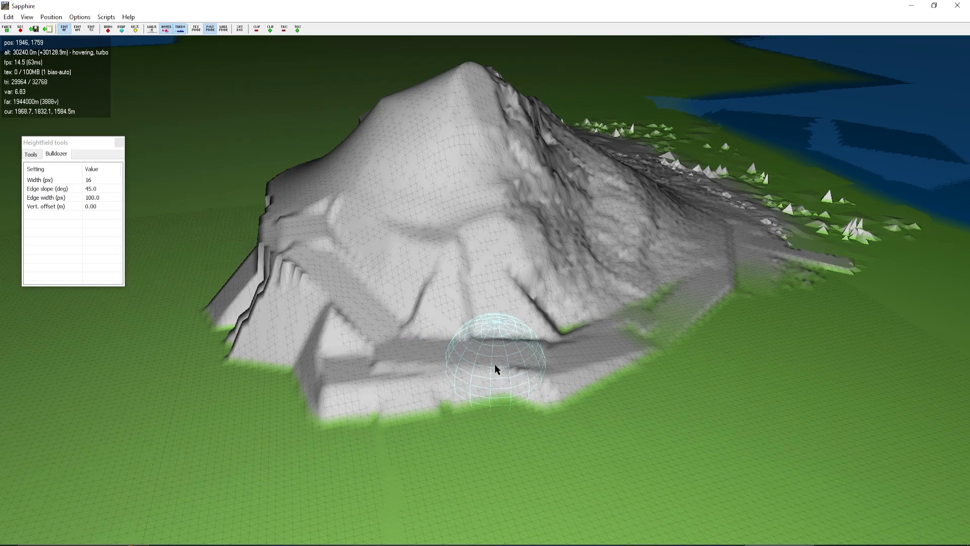
- Switch to the Leveller tool and flatten 14 px wide strips to grass level along the foot of the mountain
click(31, 154)
click(34, 227)
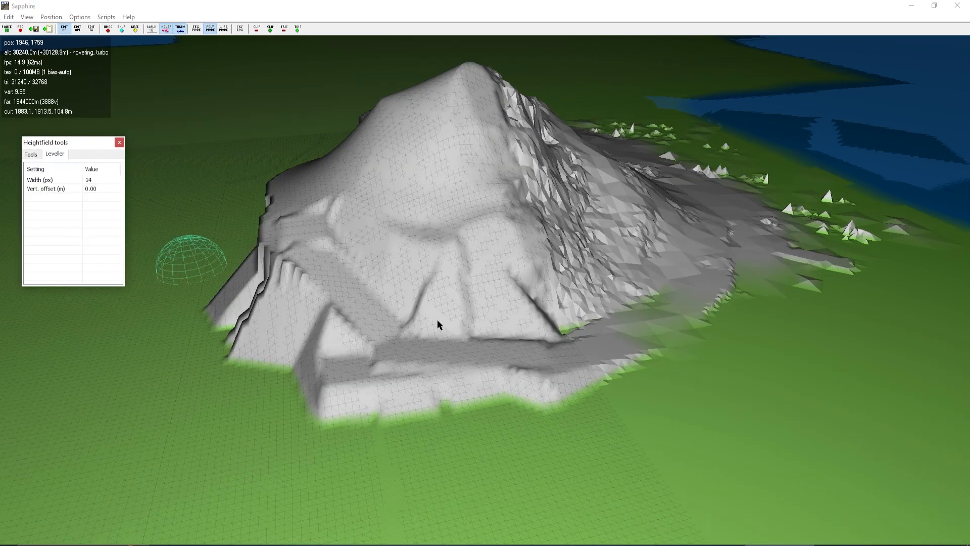
drag(656, 301, 583, 371)
drag(665, 431, 433, 370)
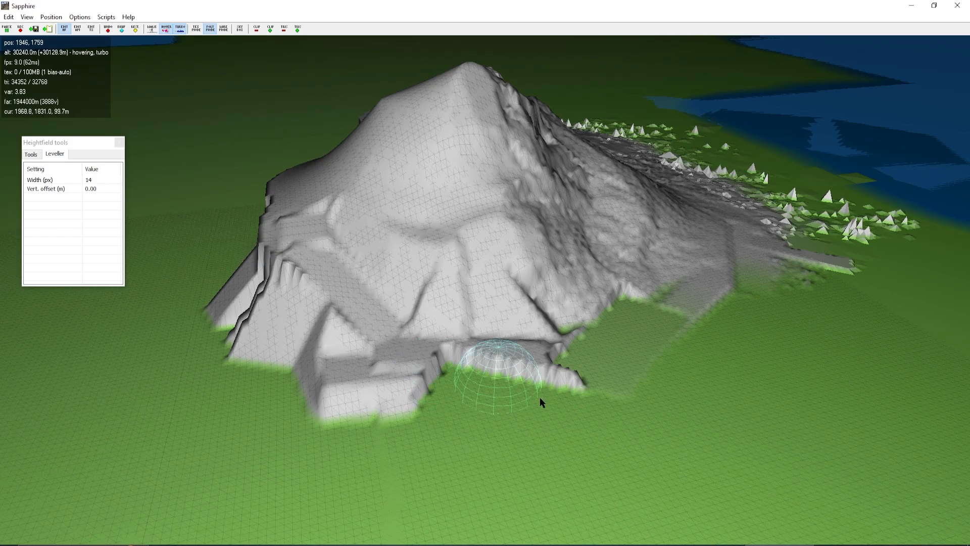
- Level a terrace across the mountain face and cut further level strips into the eroded slope at its end
drag(476, 266, 638, 262)
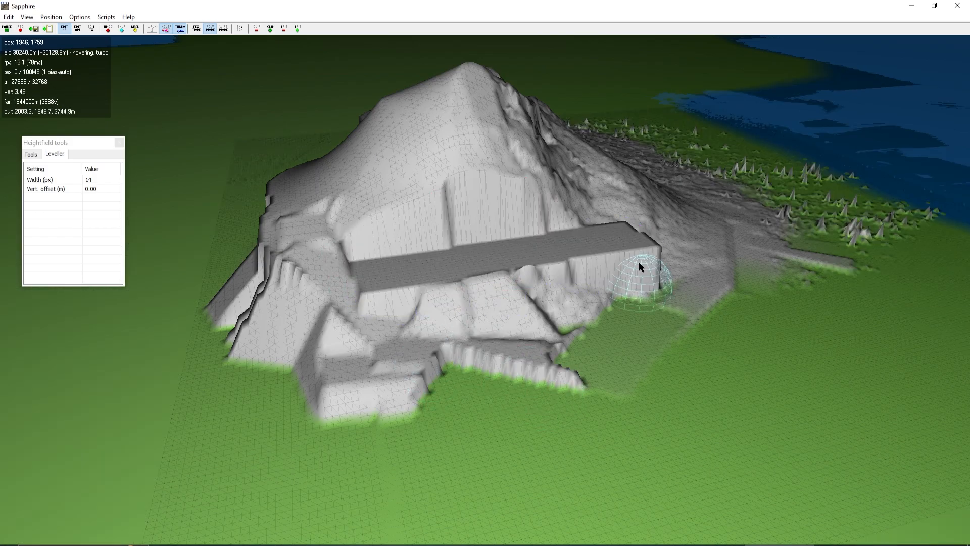
drag(599, 229, 575, 273)
key(w)
key(d)
key(s)
key(s)
key(a)
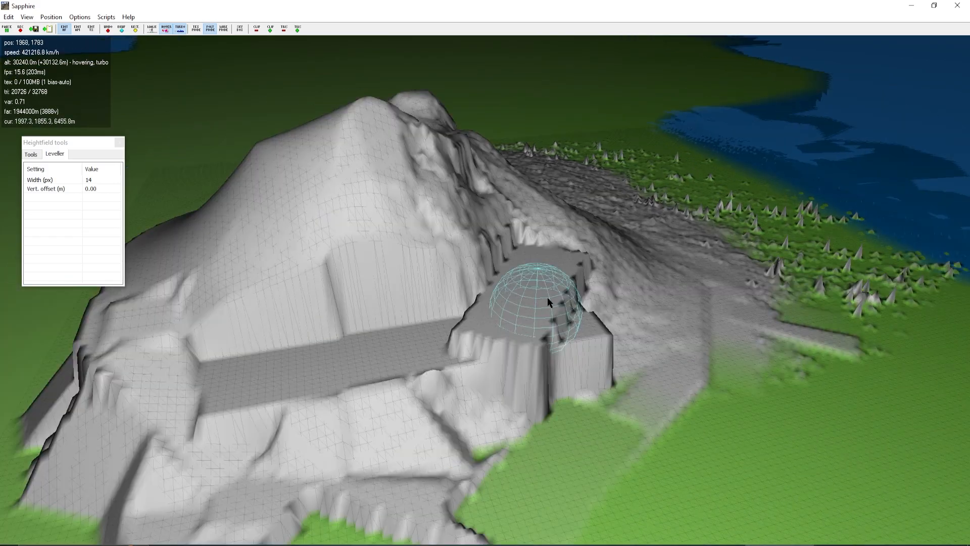
mouse_move(634, 286)
mouse_down()
mouse_move(391, 350)
mouse_move(397, 356)
mouse_up()
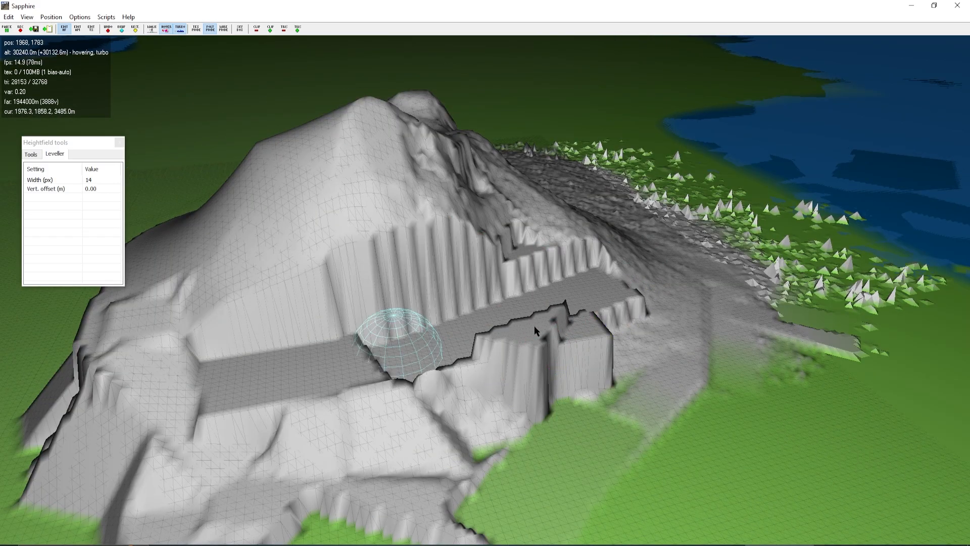
key(s)
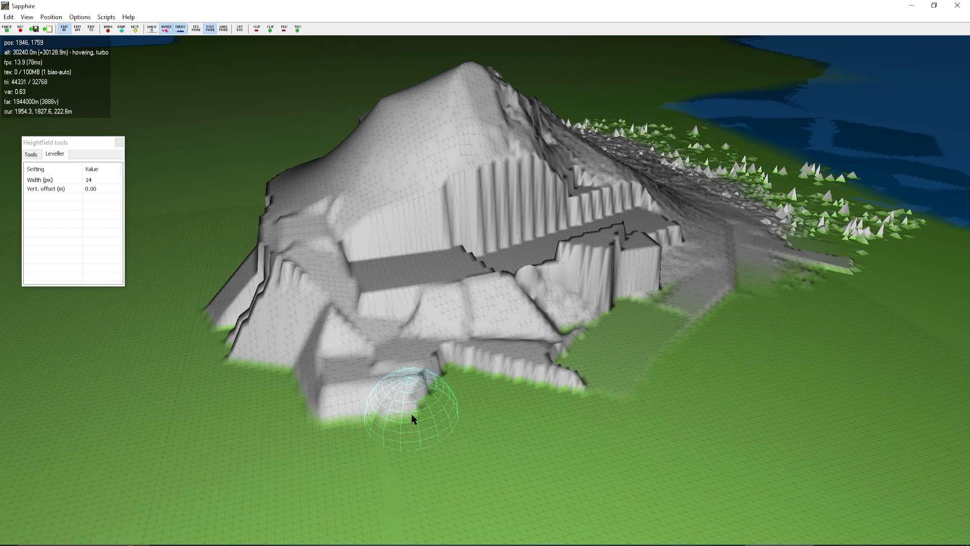
- Switch to the Level at tool and raise a column and two long blocks to 7500 m beside the mountain
click(32, 154)
click(45, 235)
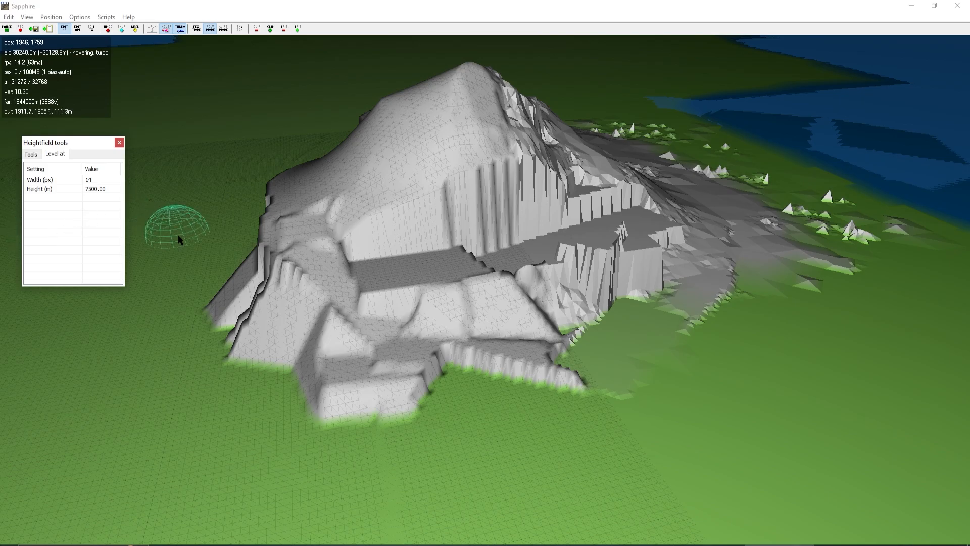
key(w)
key(s)
click(31, 154)
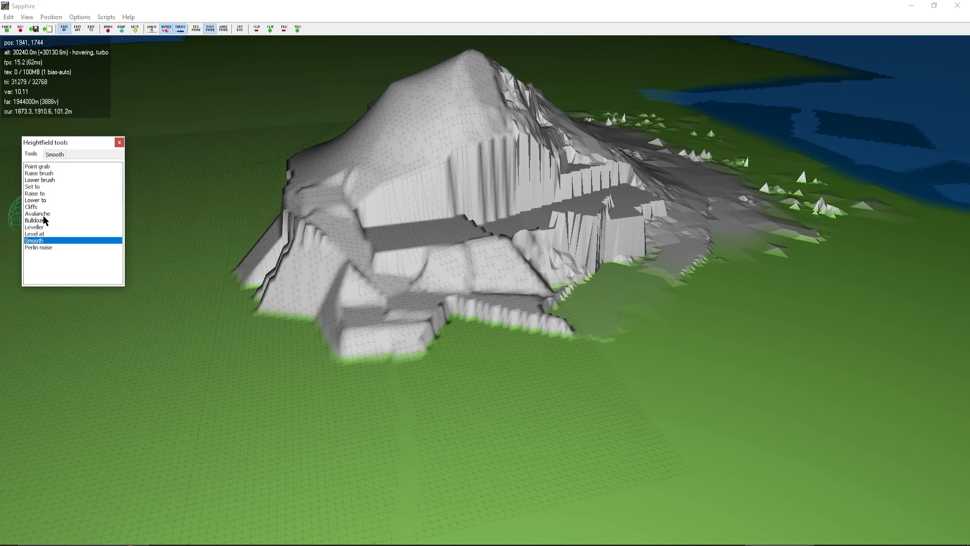
double_click(36, 234)
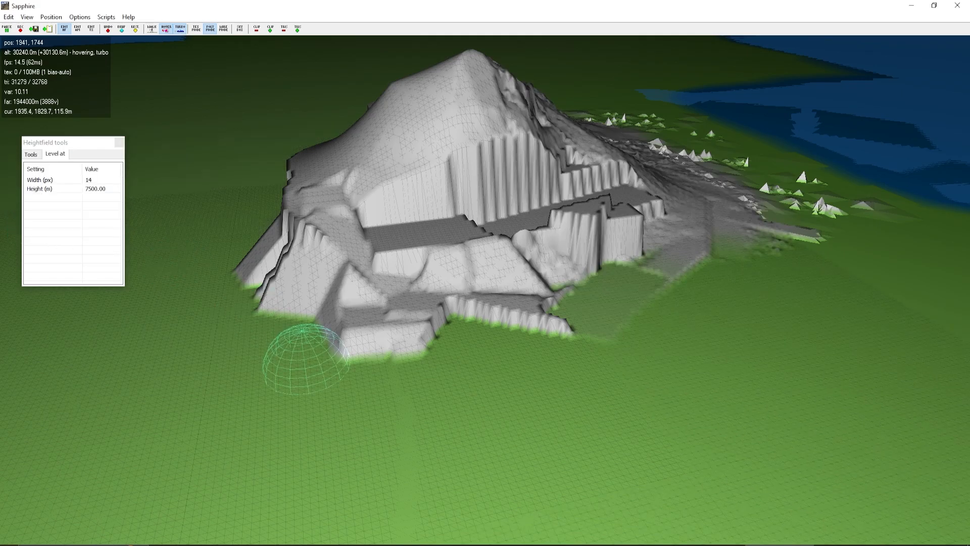
click(460, 331)
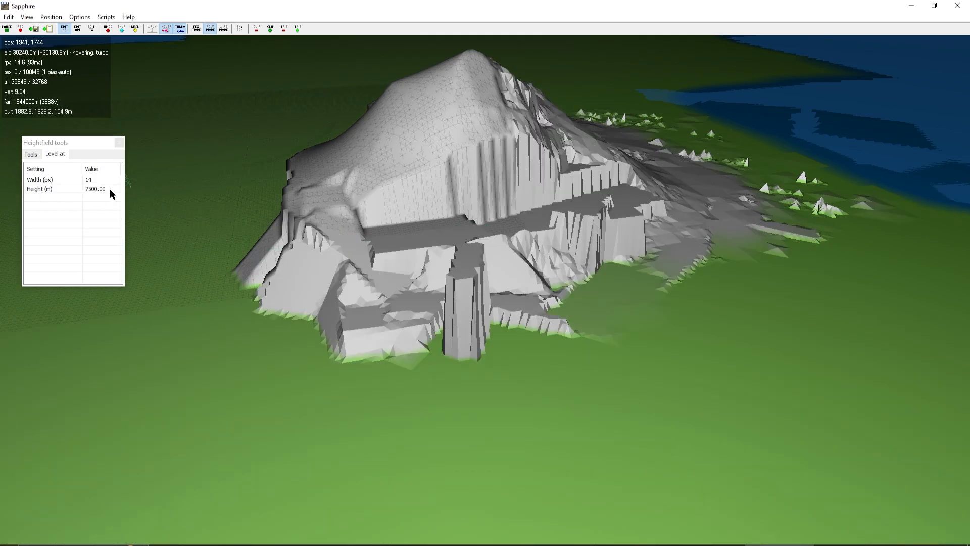
drag(570, 385, 682, 245)
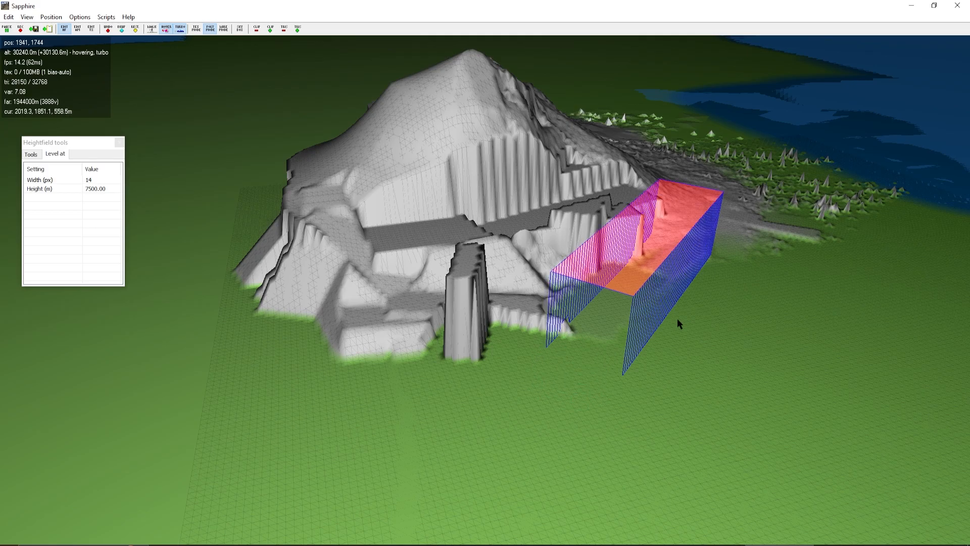
drag(673, 357, 829, 303)
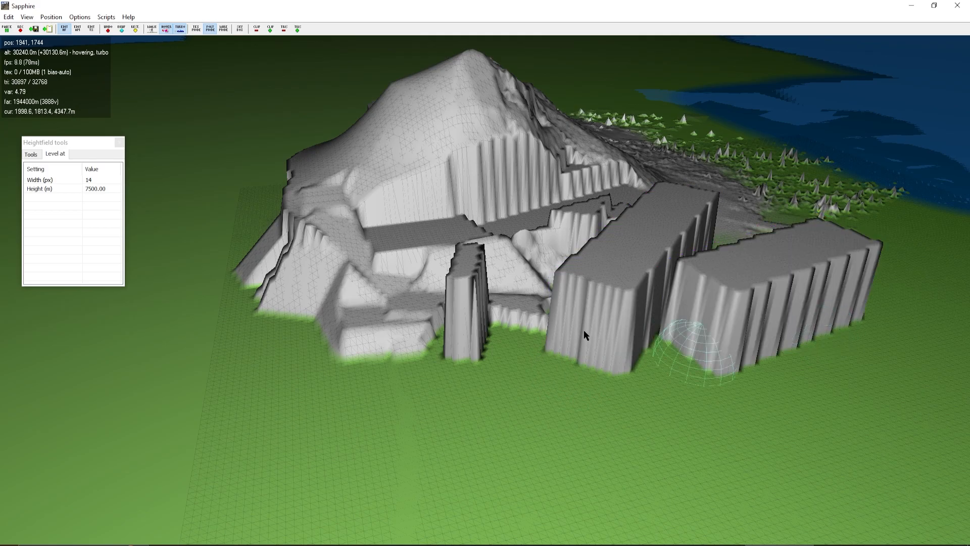
- Erode the rubble spikes between the mountain and the shore with the Avalanche tool, enlarging its radius to 10 px
click(32, 155)
click(51, 239)
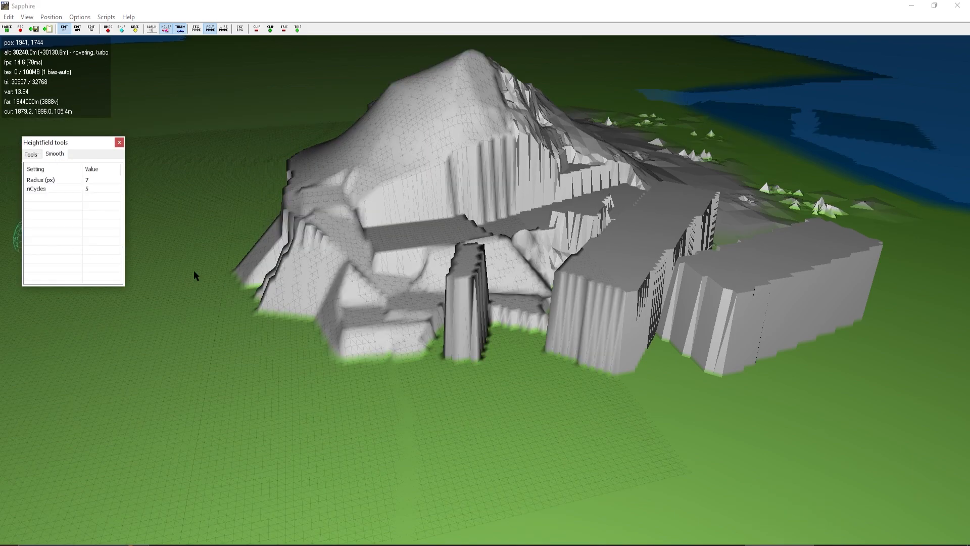
key(d)
key(w)
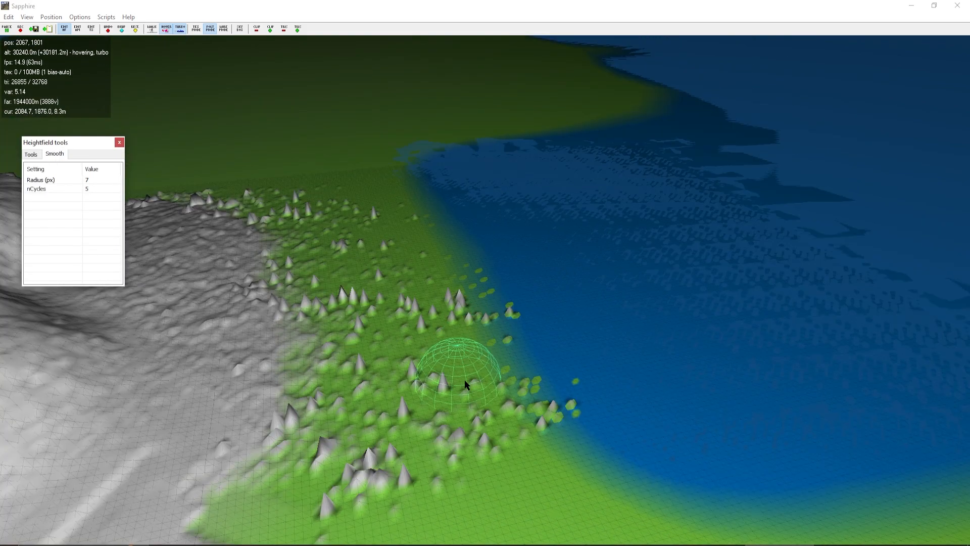
key(a)
key(s)
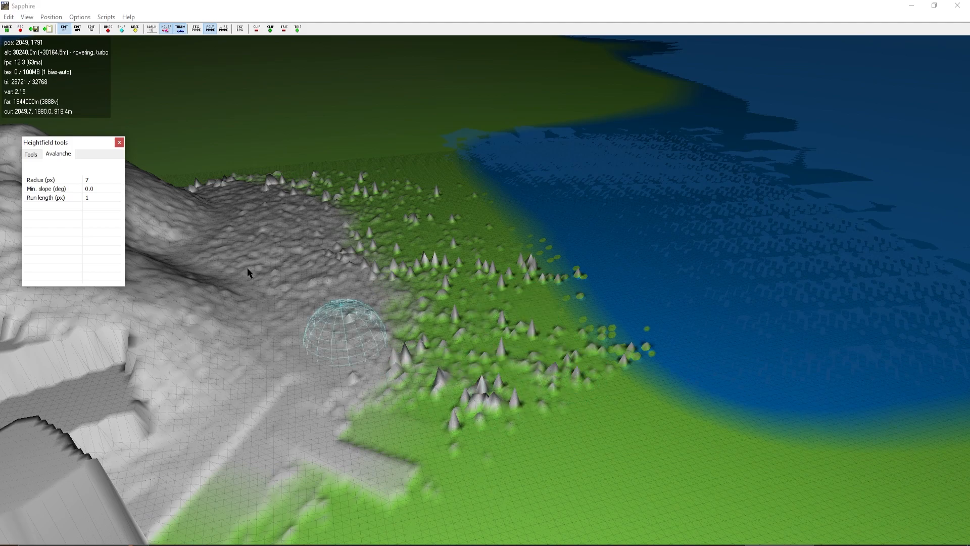
mouse_move(548, 361)
mouse_down()
mouse_move(546, 404)
mouse_move(535, 376)
mouse_move(703, 434)
mouse_move(492, 220)
mouse_move(481, 313)
mouse_move(456, 302)
mouse_move(444, 341)
mouse_move(488, 344)
mouse_move(416, 426)
mouse_move(371, 346)
mouse_move(388, 243)
mouse_move(445, 249)
mouse_up()
scroll(480, 313, up, 3)
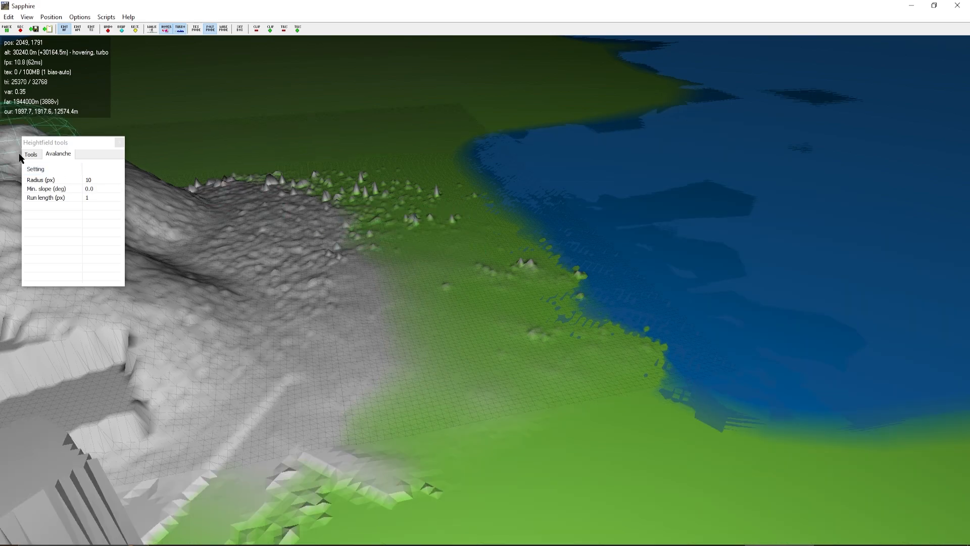
- Switch to the Smooth tool with a 10 px radius and 5 cycles, and smooth the remaining rubble field beside the mountain
click(31, 154)
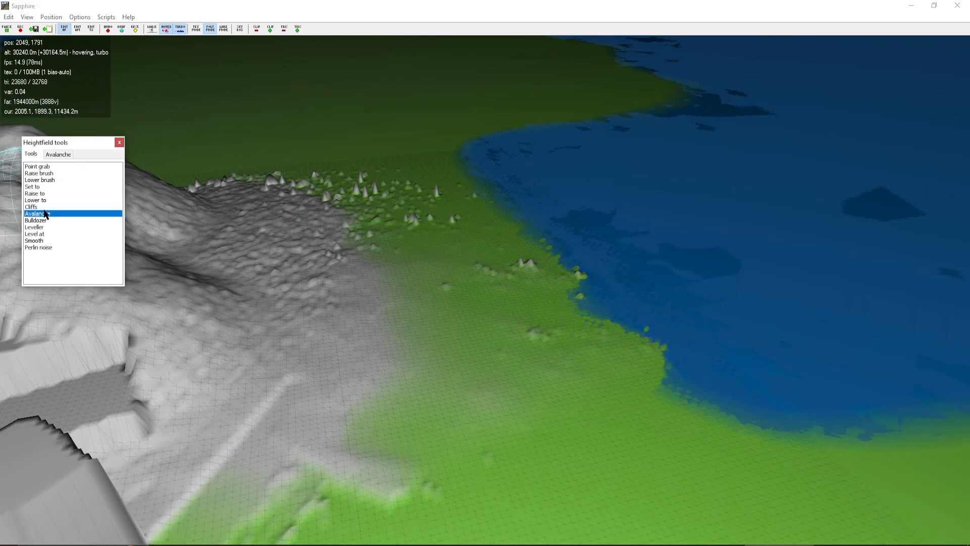
click(40, 240)
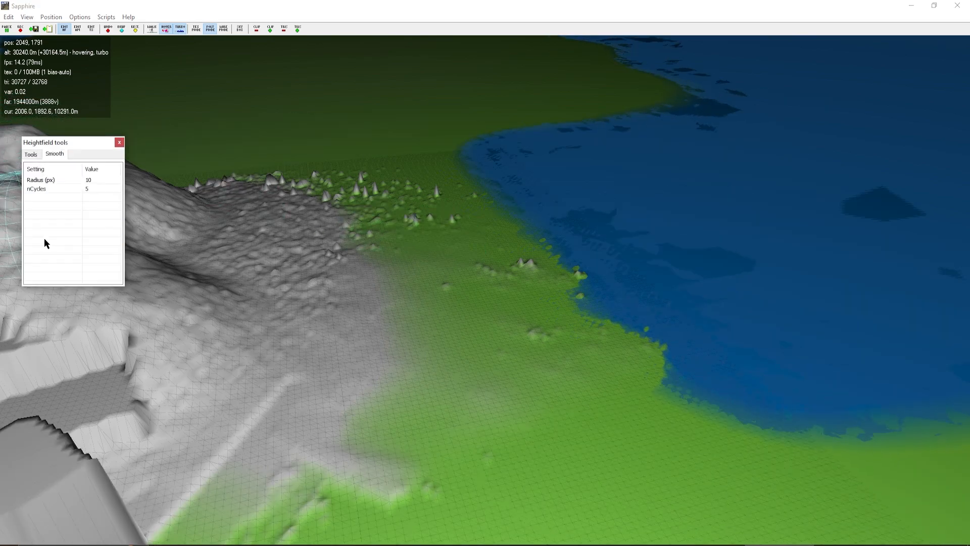
click(387, 229)
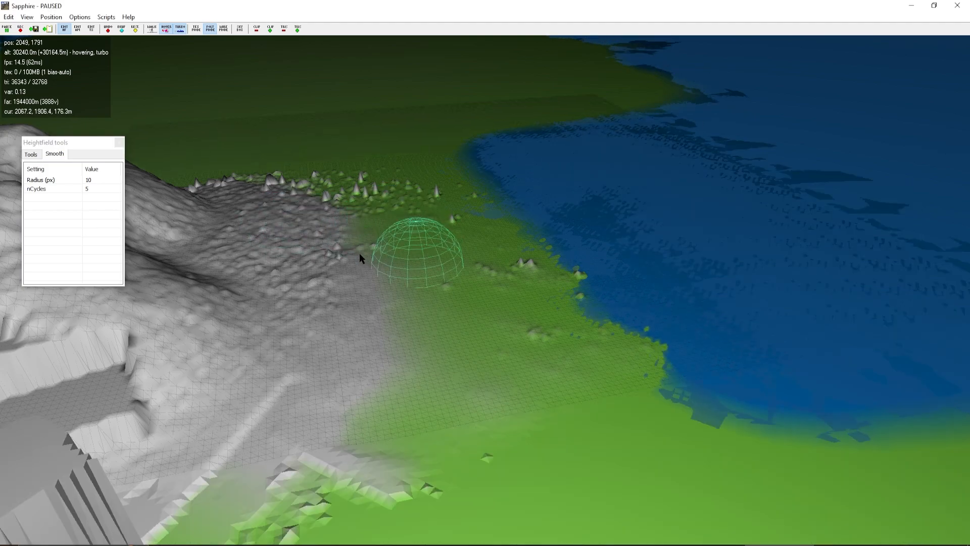
mouse_move(228, 187)
mouse_down()
mouse_move(315, 183)
mouse_move(429, 209)
mouse_move(394, 178)
mouse_move(292, 182)
mouse_move(582, 308)
mouse_move(447, 194)
mouse_move(440, 371)
mouse_move(255, 329)
mouse_move(222, 265)
mouse_move(238, 253)
mouse_move(298, 320)
mouse_up()
key(a)
key(s)
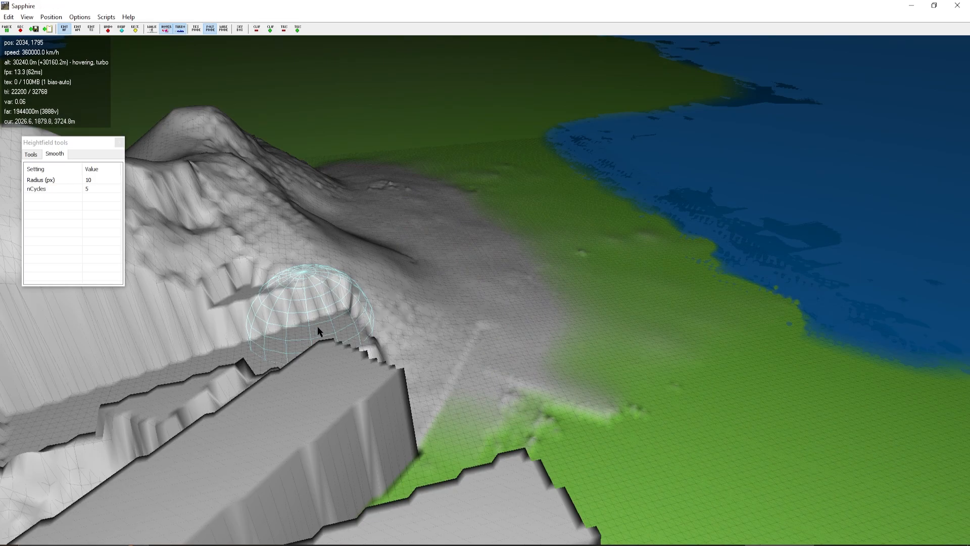
- Smooth the levelled terraces and the raised blocks on and beside the mountain
key(s)
mouse_move(436, 268)
mouse_down()
mouse_move(433, 396)
mouse_move(551, 302)
mouse_move(552, 244)
mouse_move(415, 309)
mouse_move(197, 296)
mouse_move(250, 270)
mouse_move(407, 240)
mouse_move(701, 342)
mouse_move(652, 463)
mouse_move(826, 459)
mouse_move(792, 413)
mouse_move(623, 417)
mouse_move(444, 119)
mouse_move(435, 364)
mouse_move(264, 289)
mouse_move(337, 365)
mouse_move(722, 404)
mouse_move(635, 419)
mouse_move(489, 269)
mouse_move(493, 423)
mouse_move(471, 365)
mouse_move(508, 277)
mouse_move(517, 309)
mouse_move(551, 232)
mouse_move(565, 225)
mouse_move(528, 189)
mouse_move(525, 277)
mouse_move(490, 363)
mouse_move(620, 324)
mouse_up()
key(w)
key(a)
key(s)
key(s)
key(a)
key(d)
key(d)
key(s)
key(d)
- Close the Event log window
right_drag(487, 256, 165, 275)
key(s)
key(w)
key(d)
mouse_move(345, 245)
right_down()
mouse_move(461, 255)
mouse_move(376, 262)
right_up()
key(s)
key(d)
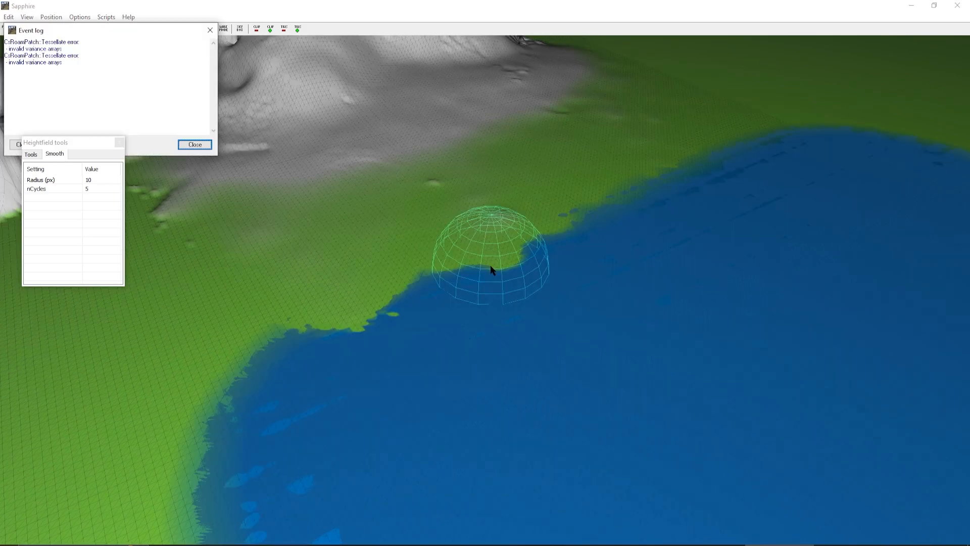
right_drag(491, 268, 429, 263)
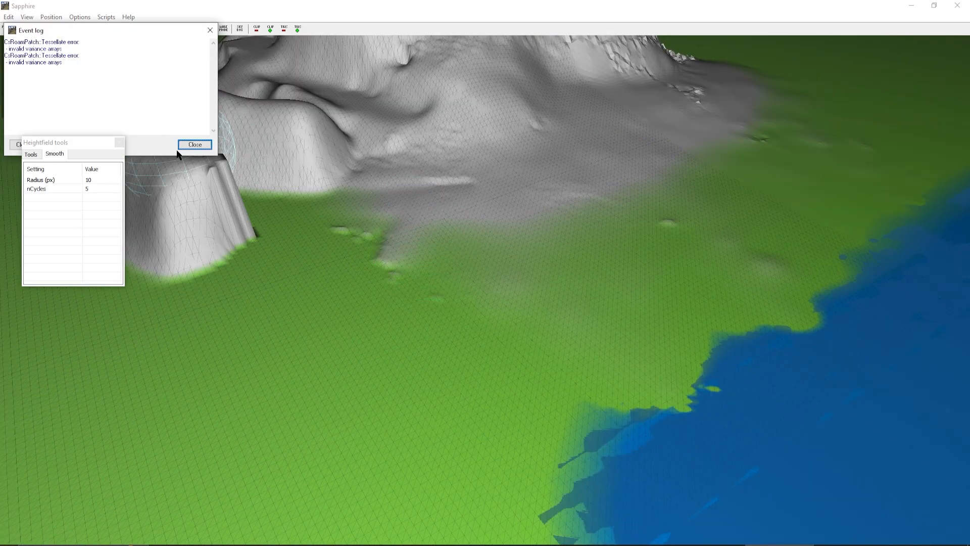
click(192, 145)
- Examine the mountain, the rubble plain and the island's coastline from high above
mouse_move(414, 273)
right_down()
mouse_move(517, 268)
mouse_move(558, 253)
mouse_move(614, 257)
right_up()
mouse_move(647, 165)
mouse_down()
mouse_move(547, 240)
mouse_move(514, 220)
mouse_move(800, 156)
mouse_move(543, 300)
mouse_move(507, 283)
mouse_up()
scroll(502, 308, up, 5)
scroll(503, 307, up, 8)
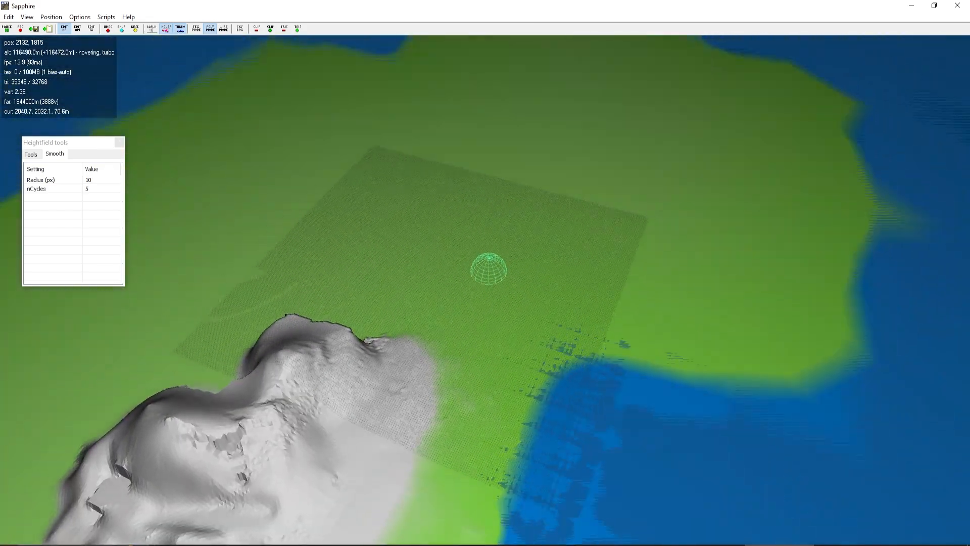
scroll(488, 271, up, 10)
key(d)
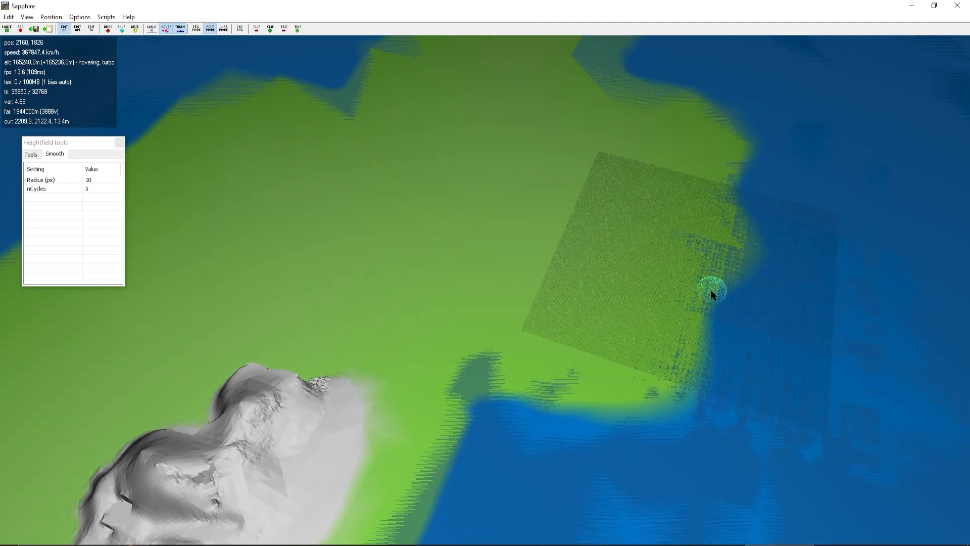
key(d)
key(s)
key(d)
key(w)
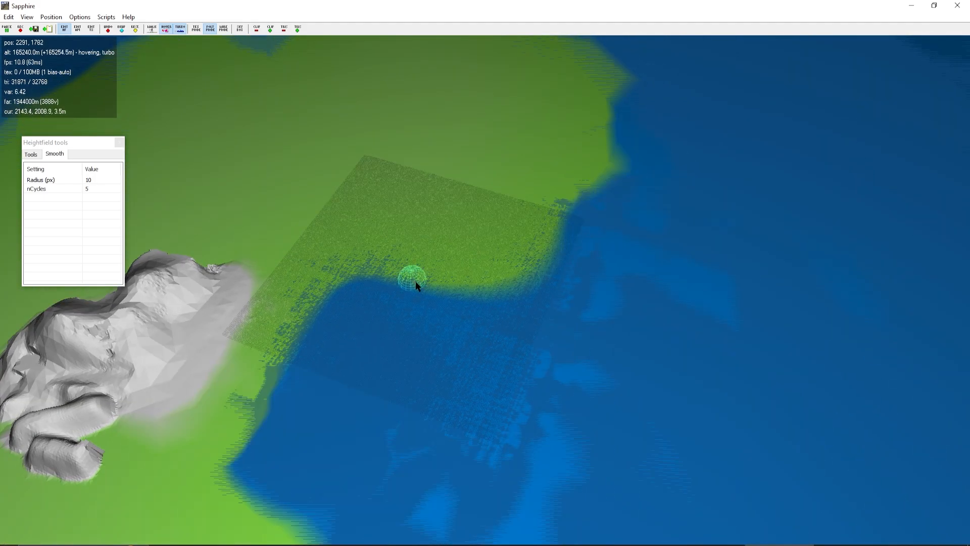
click(31, 153)
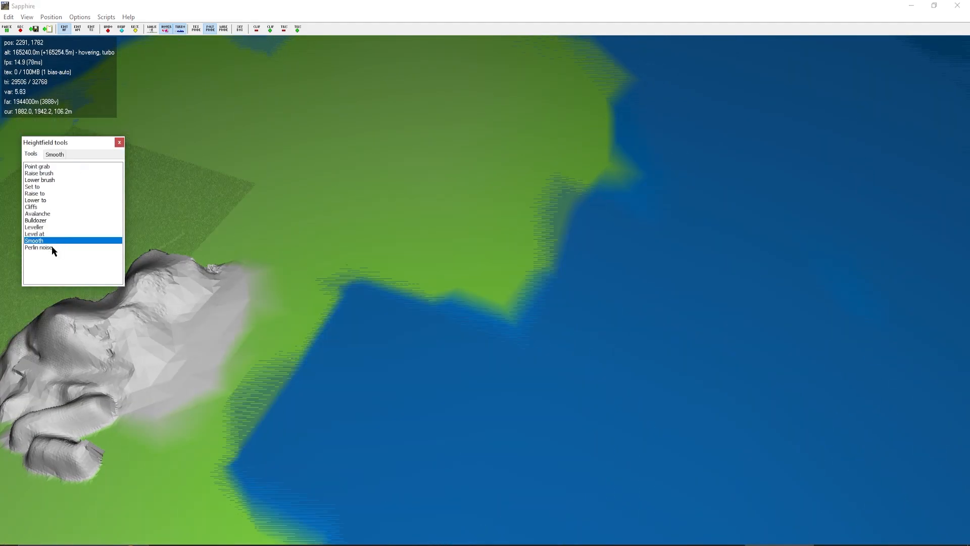
click(41, 213)
key(a)
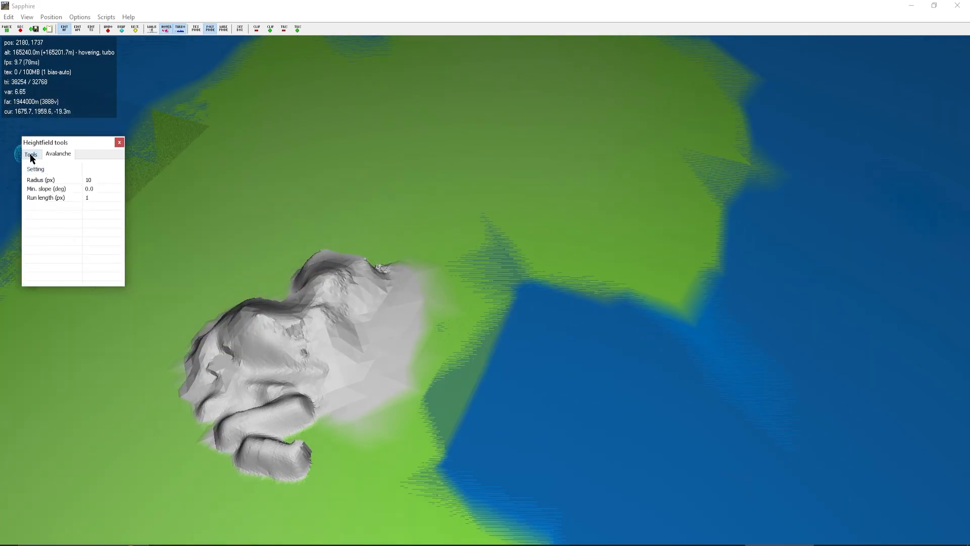
click(30, 154)
click(38, 247)
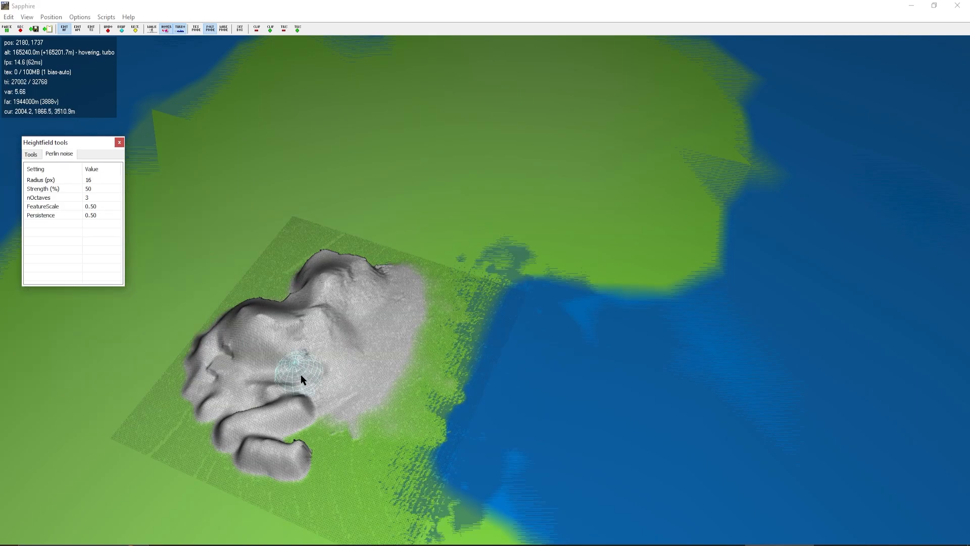
- Move in on the mountain and roughen the foot of its ridge using Perlin noise with a 15 px radius and 50% strength
key(a)
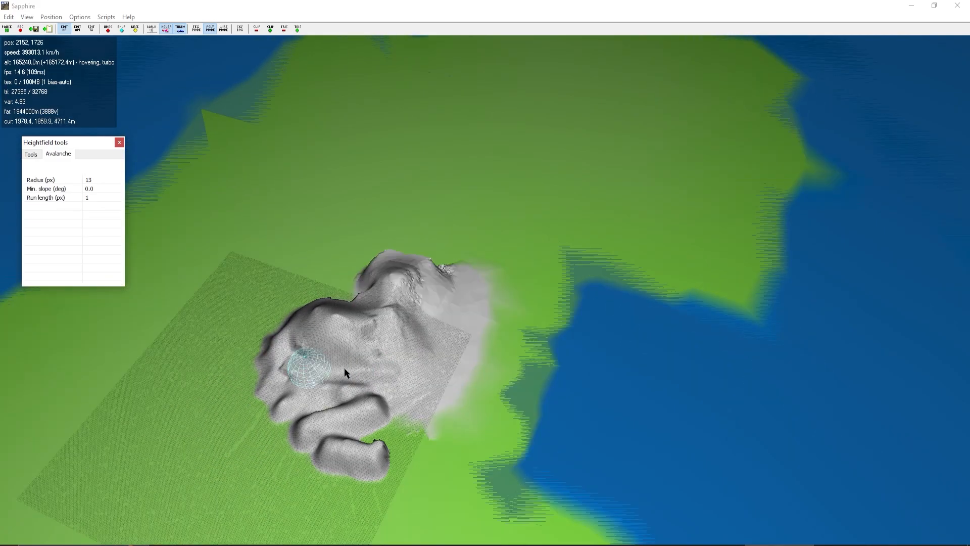
key(w)
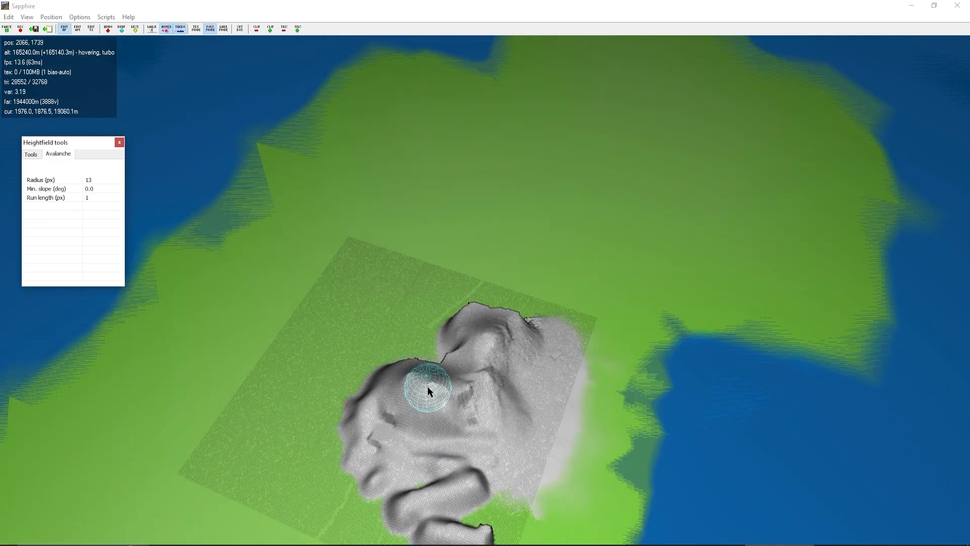
key(w)
key(a)
key(s)
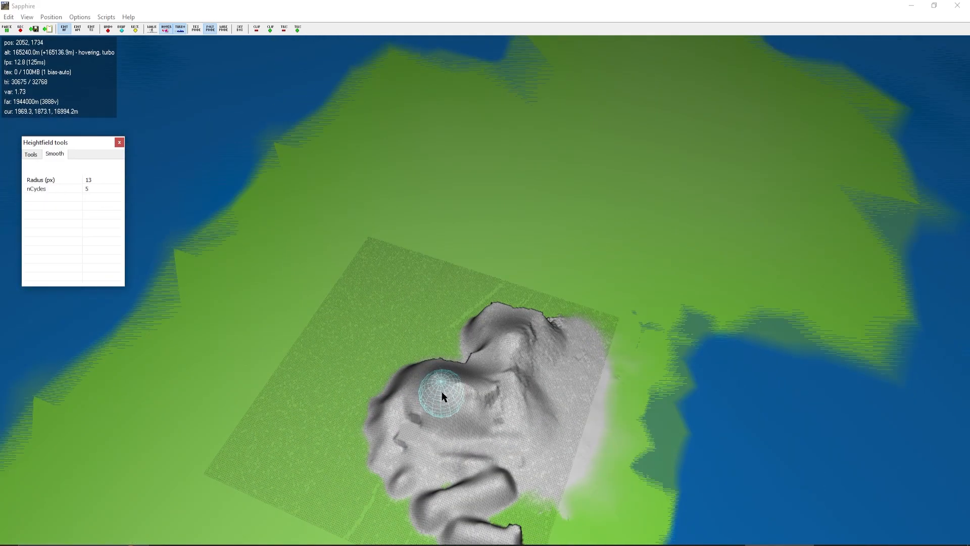
scroll(442, 394, up, 3)
key(Page_Down)
scroll(450, 396, up, 10)
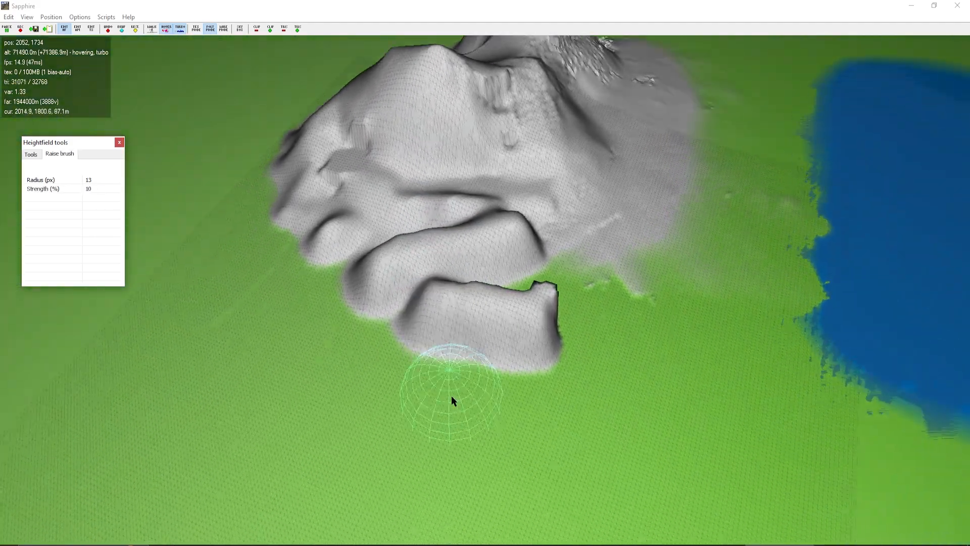
key(w)
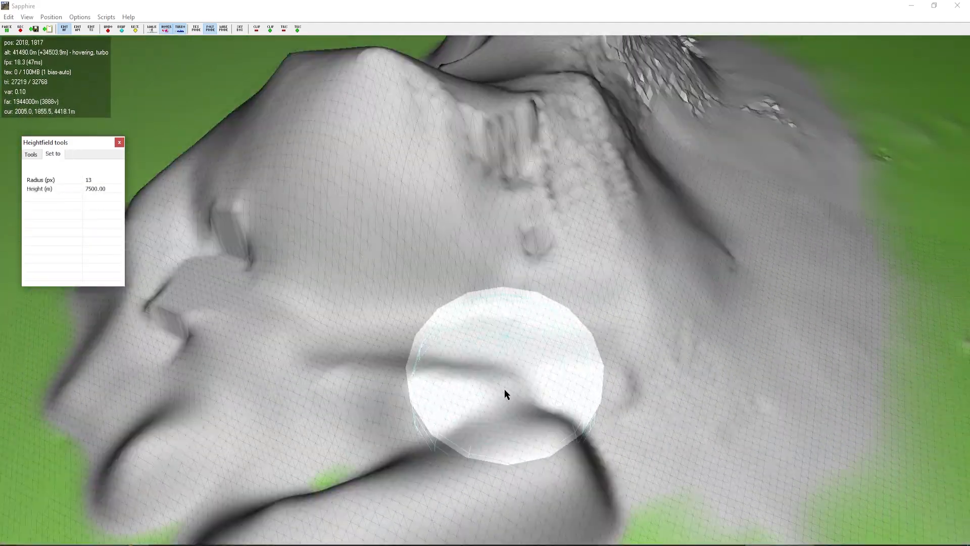
key(d)
key(d)
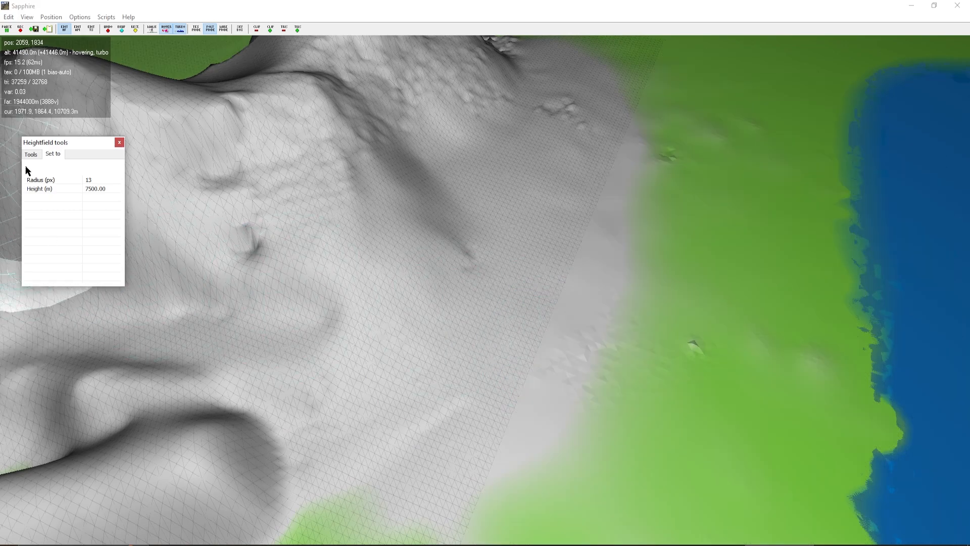
click(35, 157)
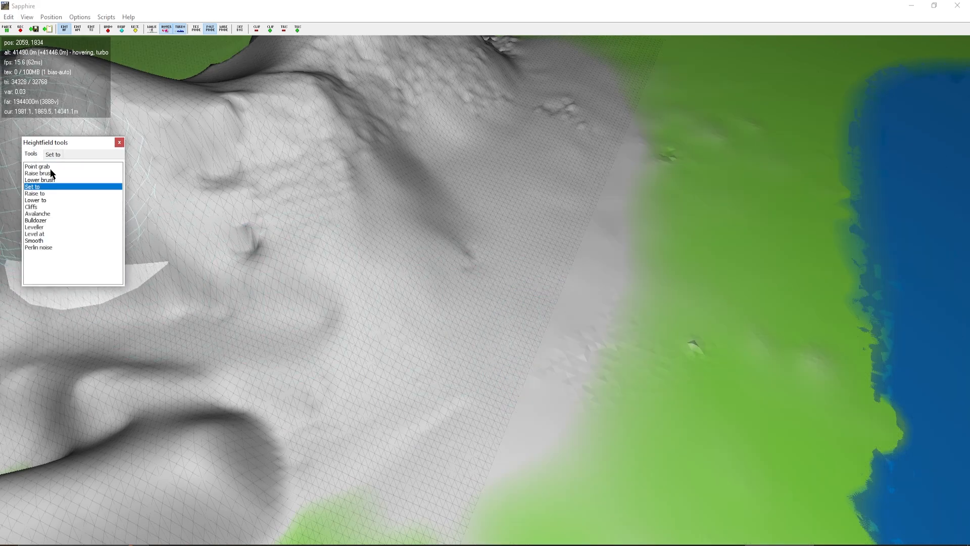
click(45, 248)
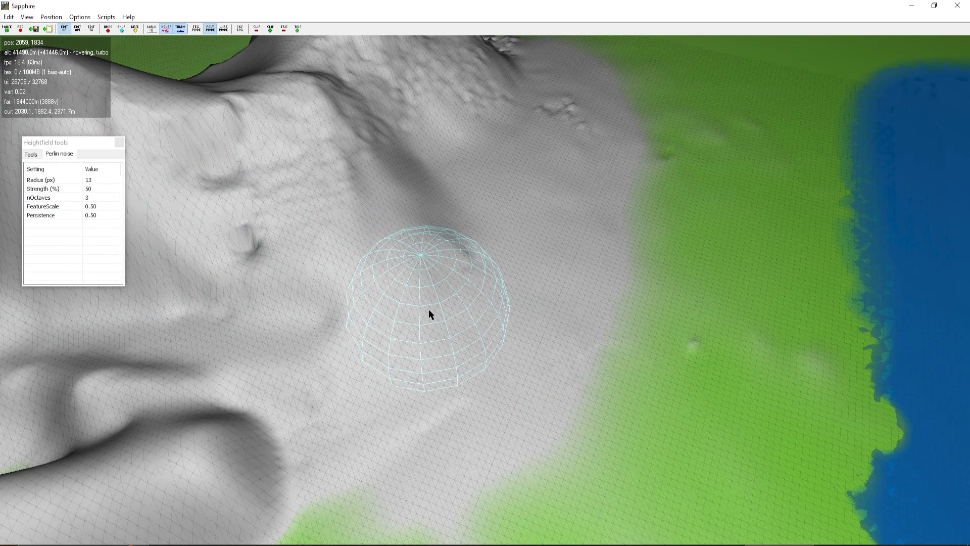
scroll(507, 287, up, 2)
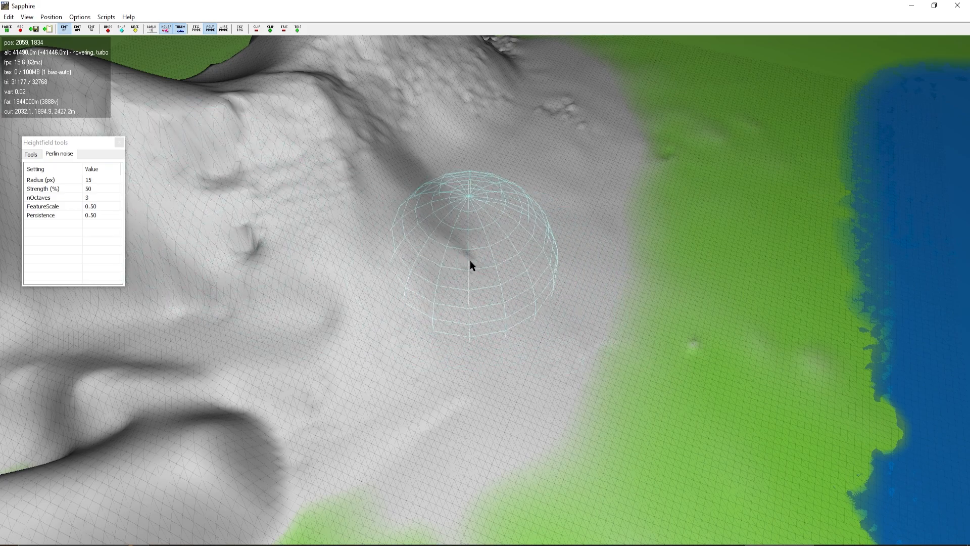
mouse_move(473, 259)
mouse_down()
mouse_move(490, 243)
mouse_move(500, 250)
mouse_move(511, 270)
mouse_move(500, 303)
mouse_move(469, 329)
mouse_move(413, 342)
mouse_move(536, 246)
mouse_up()
- Reduce the Perlin noise radius to 9 px and extend the rough texture across the lower slope towards the green plain
scroll(542, 222, down, 6)
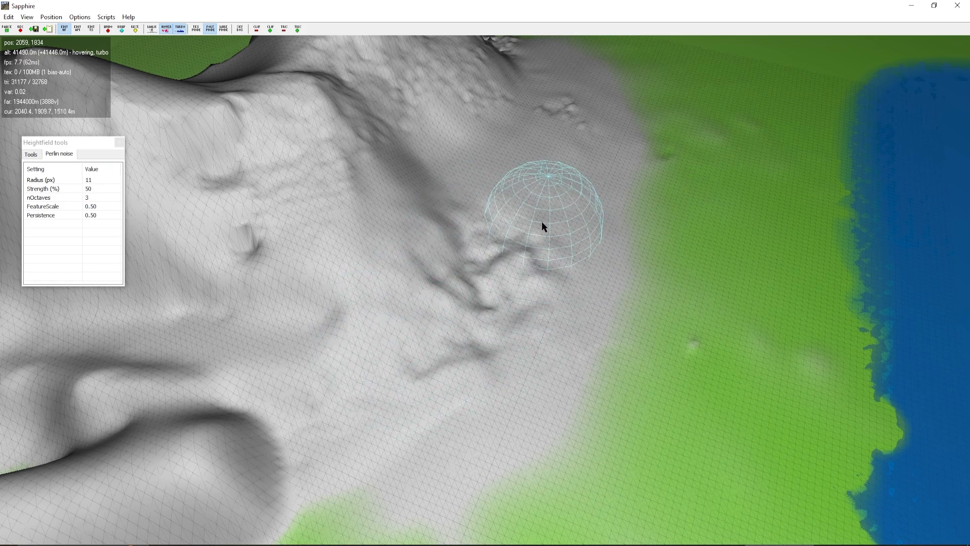
mouse_move(513, 180)
mouse_down()
mouse_move(533, 172)
mouse_move(523, 147)
mouse_up()
mouse_move(482, 184)
mouse_down()
mouse_move(394, 255)
mouse_move(433, 183)
mouse_move(443, 127)
mouse_move(347, 214)
mouse_move(305, 218)
mouse_move(320, 182)
mouse_move(338, 194)
mouse_move(351, 227)
mouse_move(404, 259)
mouse_move(338, 277)
mouse_move(289, 316)
mouse_move(205, 242)
mouse_move(248, 146)
mouse_move(397, 195)
mouse_move(508, 328)
mouse_move(595, 218)
mouse_move(625, 256)
mouse_up()
drag(644, 300, 668, 271)
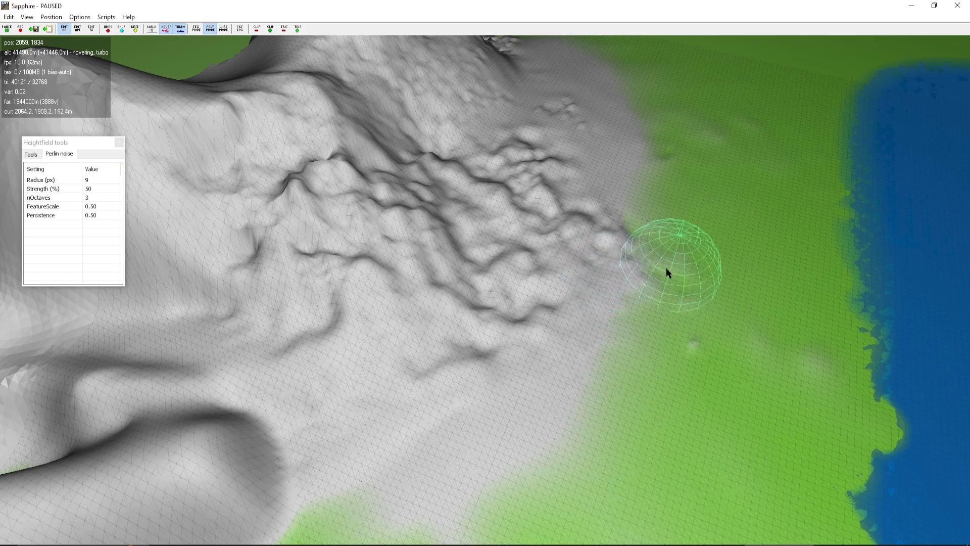
- Enlarge the Perlin noise radius to 17 px and form jagged peaks and ridges across the upper mountain
scroll(430, 175, up, 8)
drag(317, 104, 319, 105)
key(a)
mouse_move(387, 151)
mouse_down()
mouse_move(392, 155)
mouse_move(288, 201)
mouse_move(301, 179)
mouse_move(581, 161)
mouse_move(344, 197)
mouse_move(243, 165)
mouse_move(199, 165)
mouse_move(520, 208)
mouse_up()
key(w)
mouse_move(537, 269)
mouse_down()
mouse_move(569, 264)
mouse_move(610, 330)
mouse_move(405, 215)
mouse_move(456, 188)
mouse_move(525, 184)
mouse_move(255, 319)
mouse_move(514, 217)
mouse_move(499, 295)
mouse_up()
key(s)
key(d)
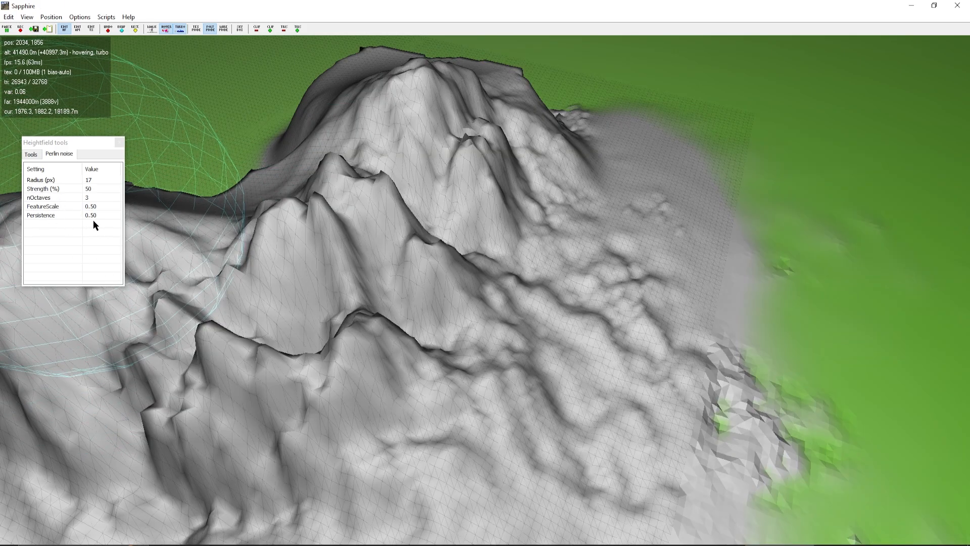
- Erode the jagged peaks and ridges with the Avalanche tool, using a 17 px radius and a run length of 1 px
click(31, 154)
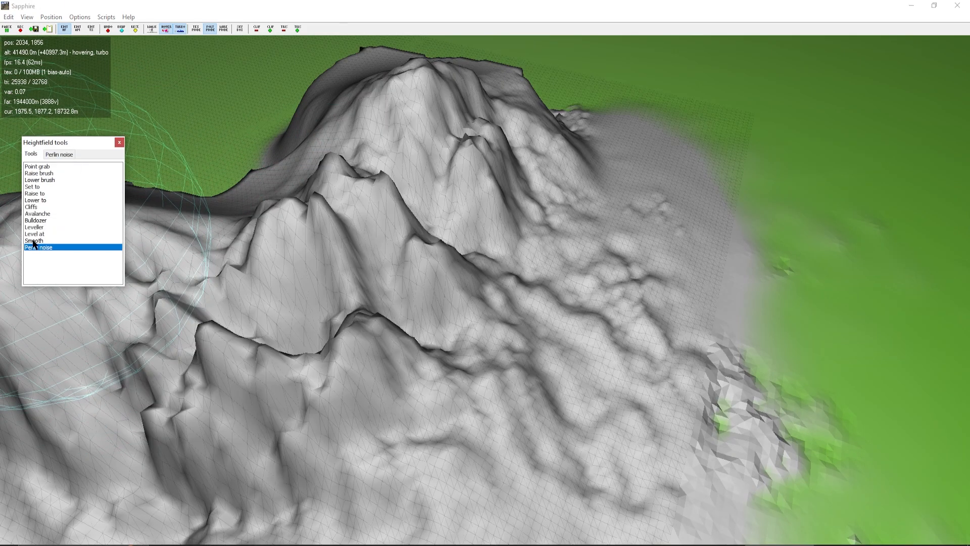
click(37, 214)
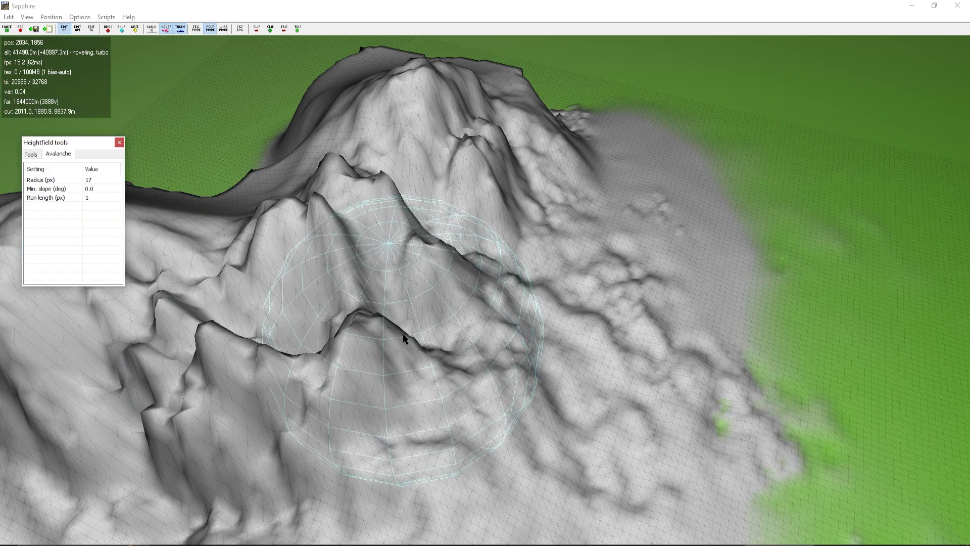
mouse_move(288, 322)
mouse_down()
mouse_move(418, 305)
mouse_move(438, 145)
mouse_move(288, 476)
mouse_move(629, 345)
mouse_move(401, 385)
mouse_move(401, 108)
mouse_move(502, 95)
mouse_move(405, 50)
mouse_up()
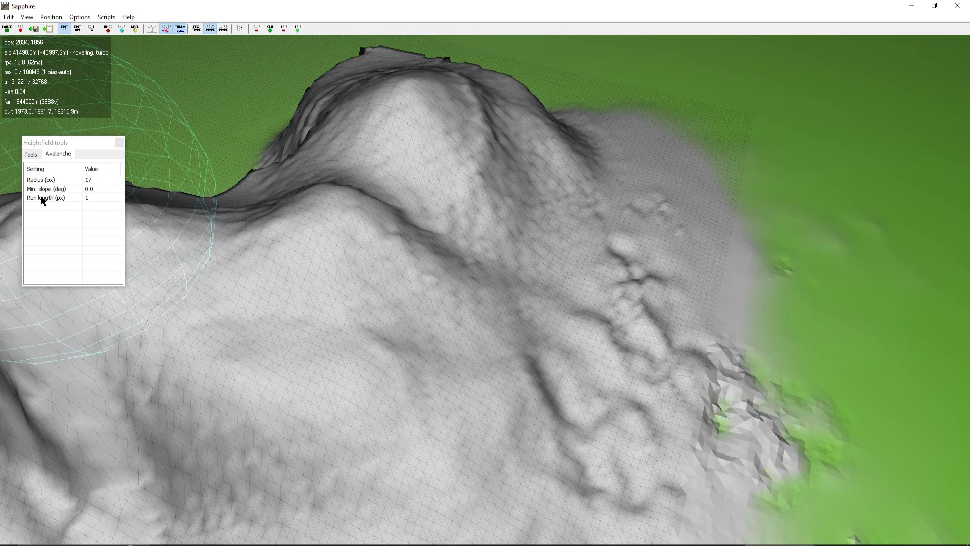
- Add fresh Perlin noise to the eroded slope below the peaks, then reduce the radius to 15 px for the upper mountain
click(31, 154)
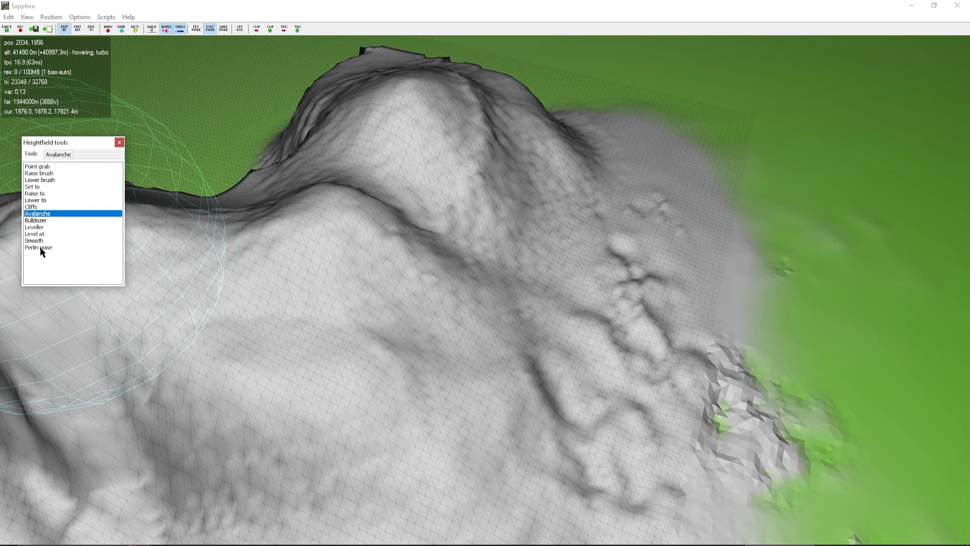
click(42, 251)
mouse_move(353, 293)
mouse_down()
mouse_move(325, 268)
mouse_move(333, 274)
mouse_up()
scroll(353, 284, down, 2)
drag(430, 166, 479, 157)
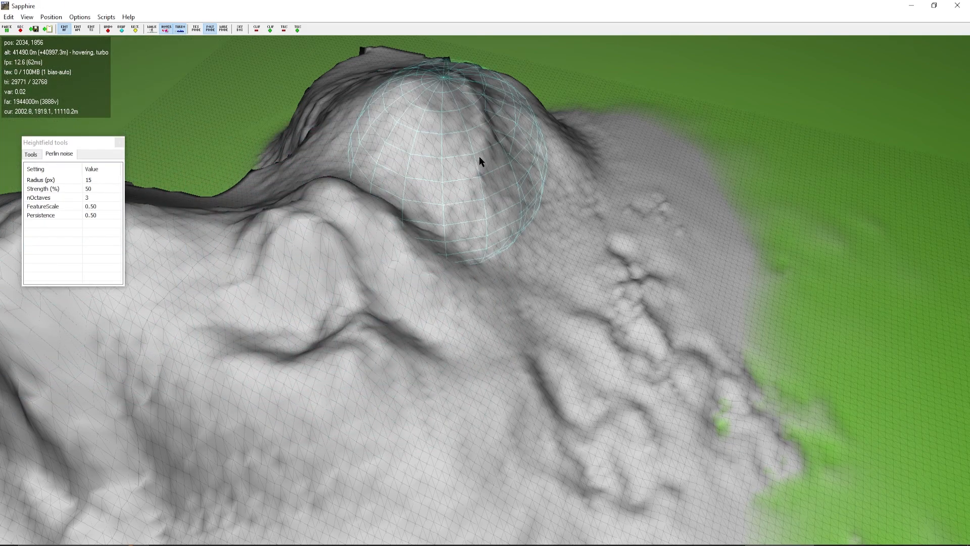
- Switch to the Set to tool and set its height to 150 m
click(30, 154)
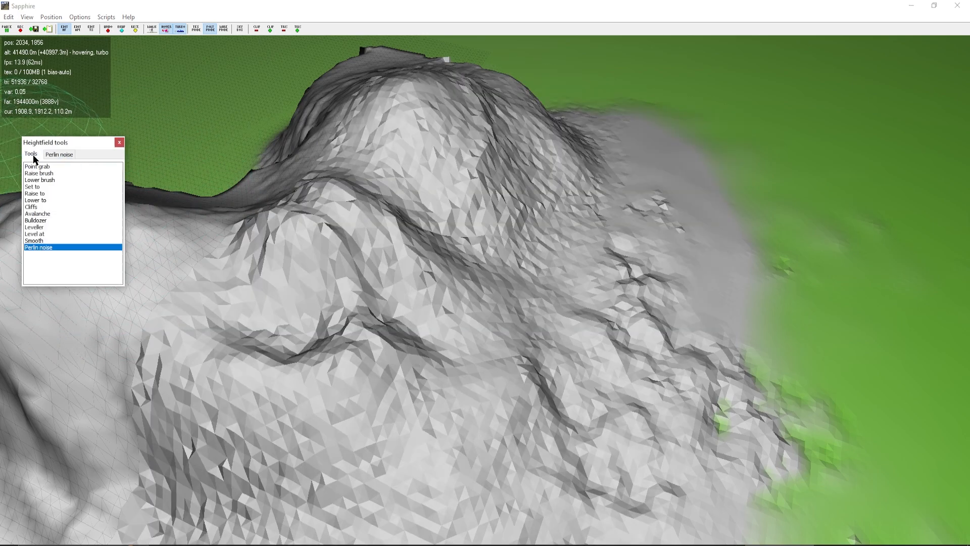
click(59, 217)
click(32, 154)
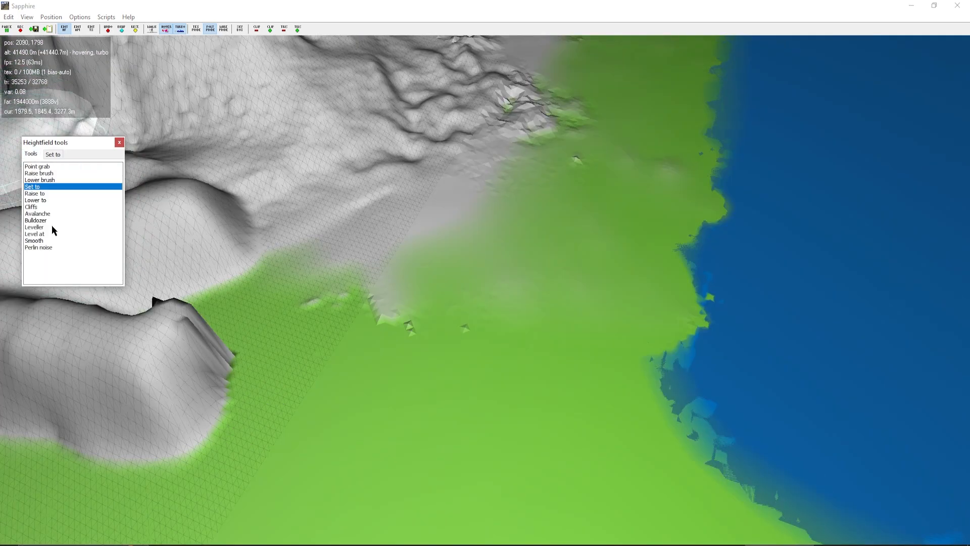
click(42, 187)
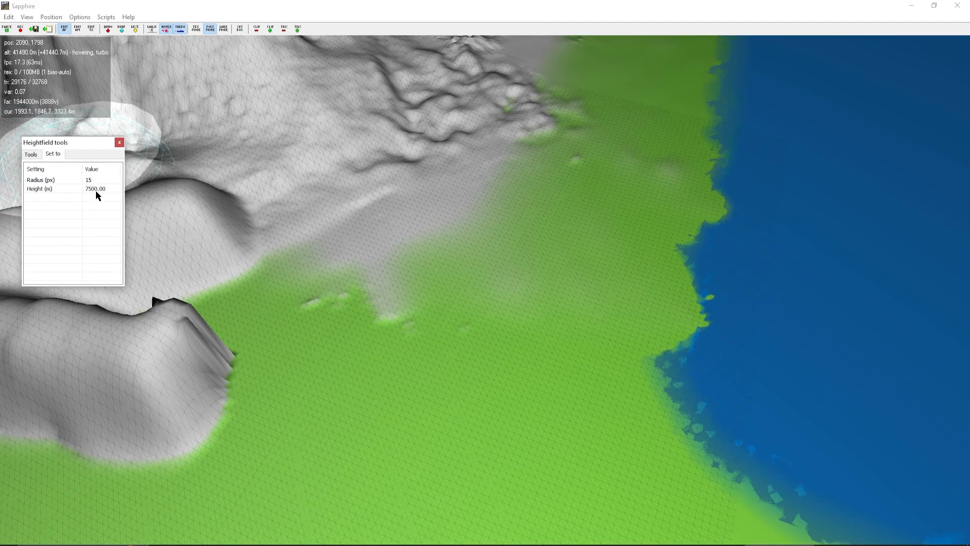
click(31, 155)
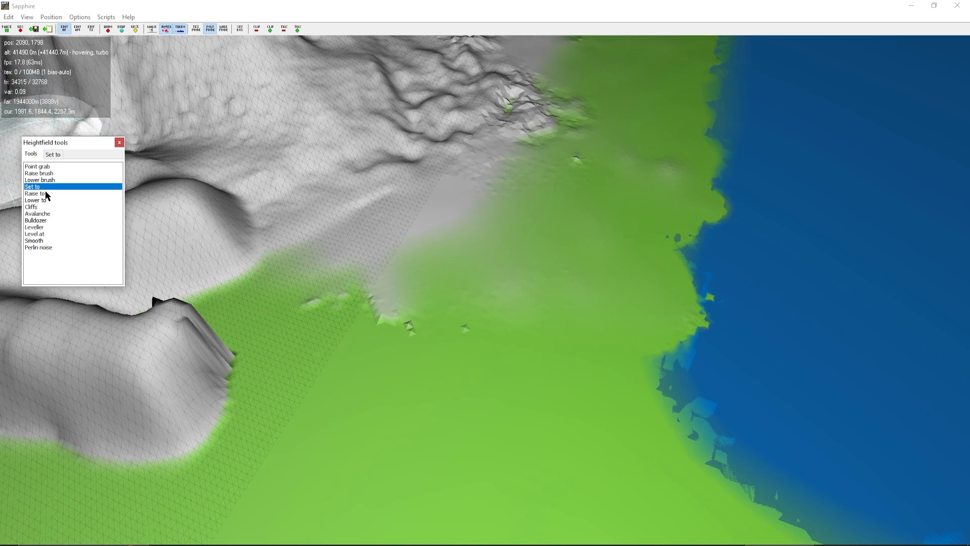
click(49, 187)
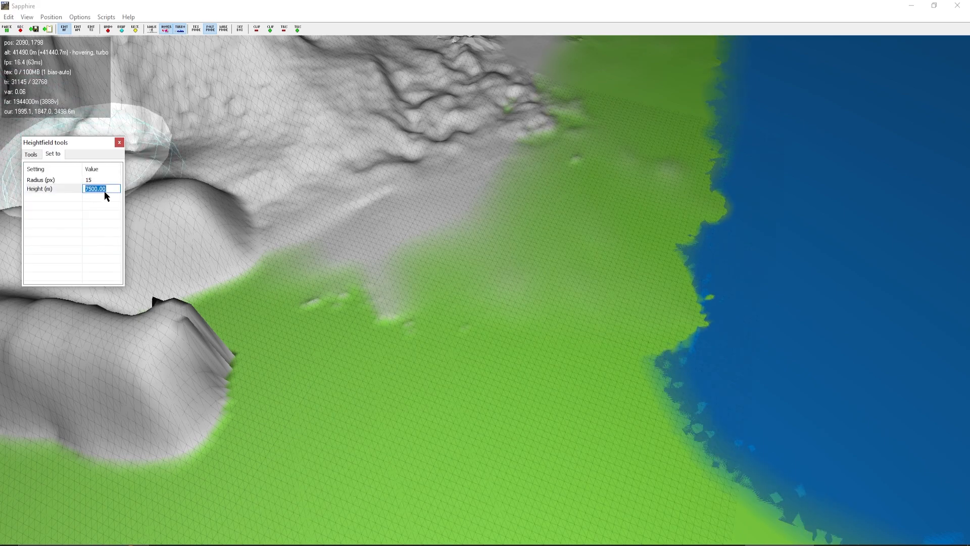
text(150)
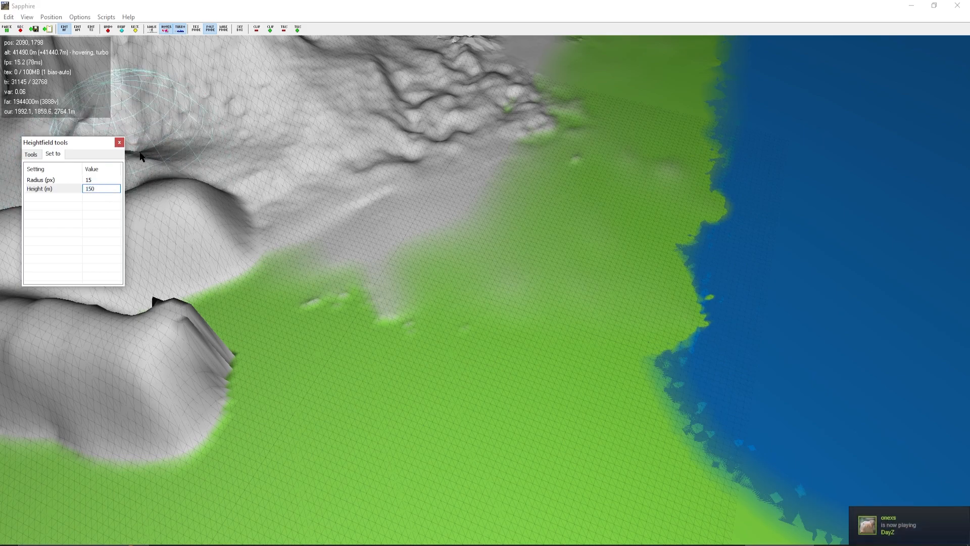
- Flatten a round patch of coast beside the mountain to 150 m with the 15 px brush
click(580, 306)
drag(637, 223, 667, 269)
key(d)
key(s)
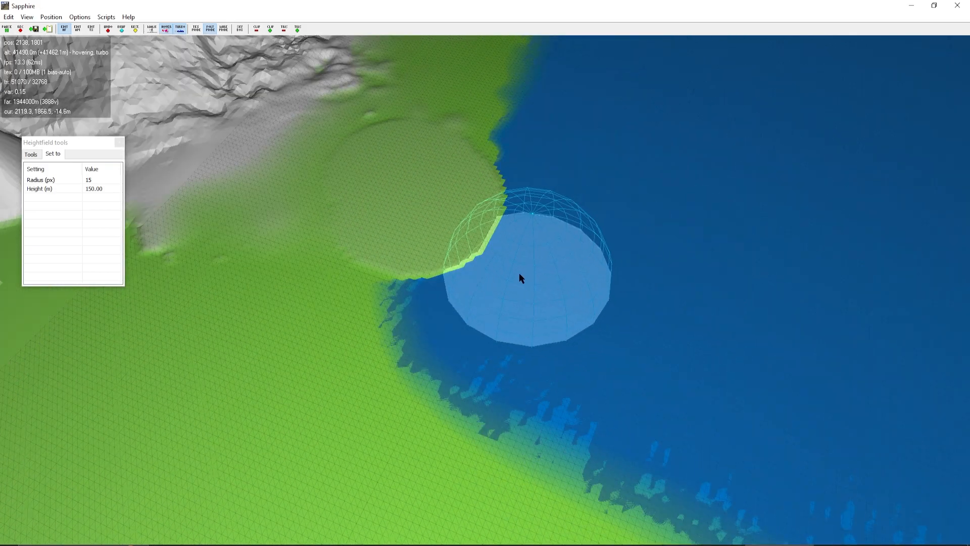
- Level a continuous strip of land at 150 m along the bay's shoreline, from the inland headland round past the mountain
scroll(515, 268, up, 10)
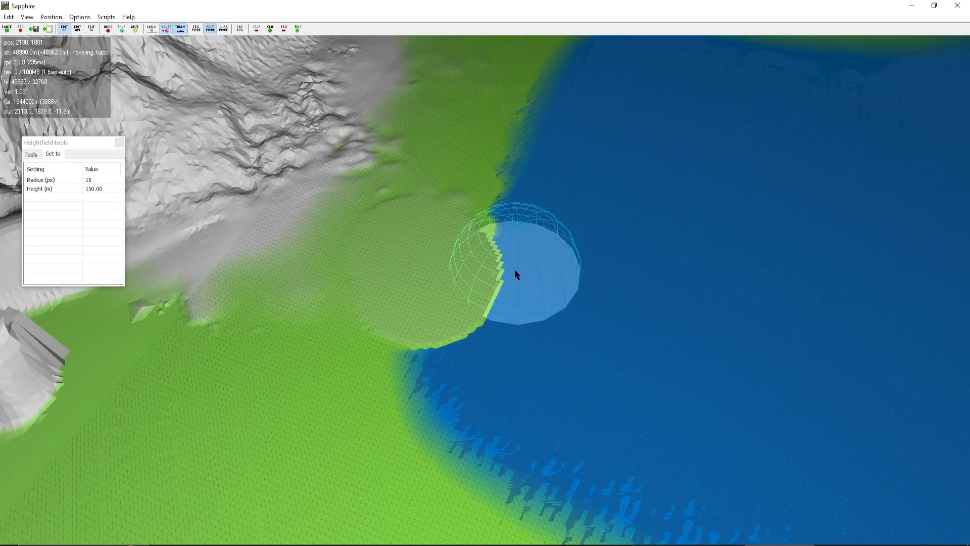
scroll(516, 267, up, 10)
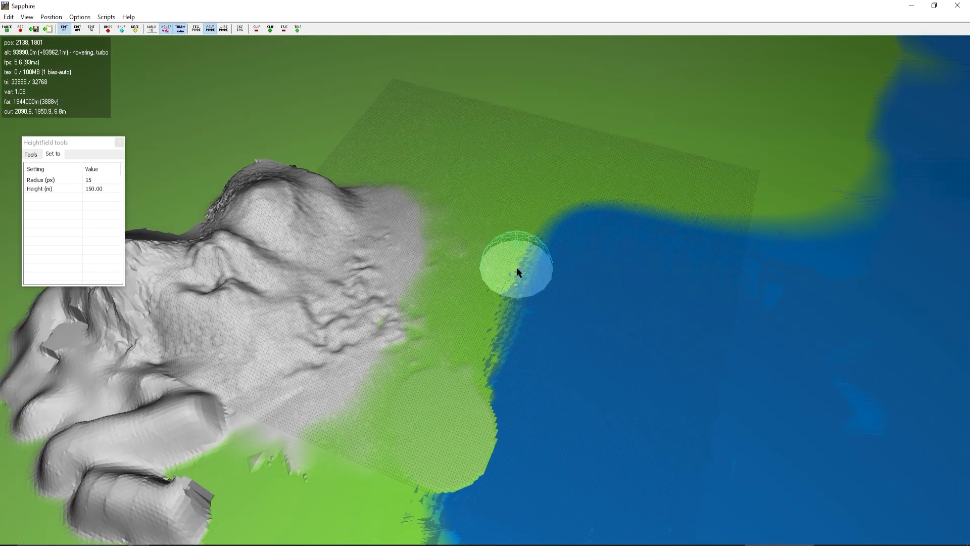
scroll(484, 269, up, 10)
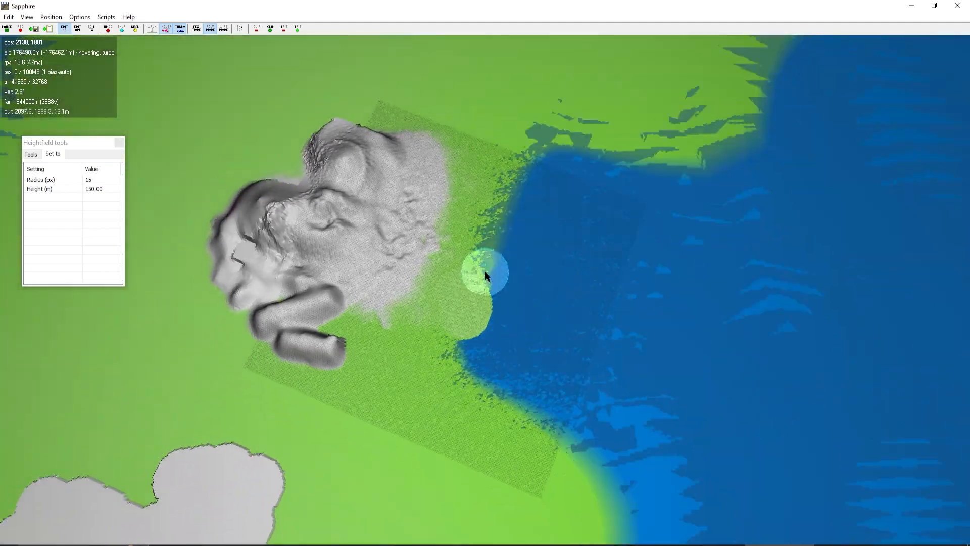
key(w)
key(d)
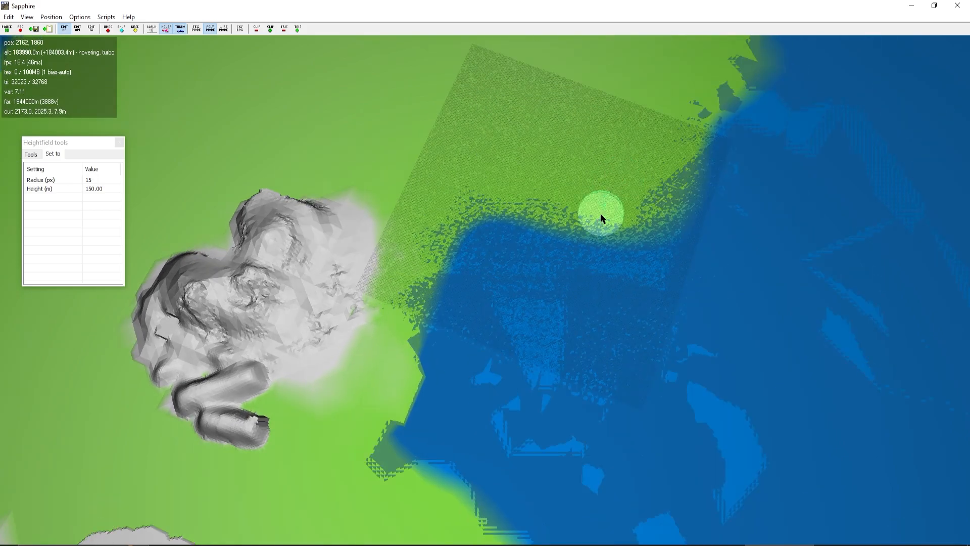
key(w)
key(d)
mouse_move(323, 435)
mouse_down()
mouse_move(345, 334)
mouse_move(344, 348)
mouse_move(366, 306)
mouse_move(439, 281)
mouse_move(515, 285)
mouse_move(445, 273)
mouse_move(529, 272)
mouse_move(567, 298)
mouse_up()
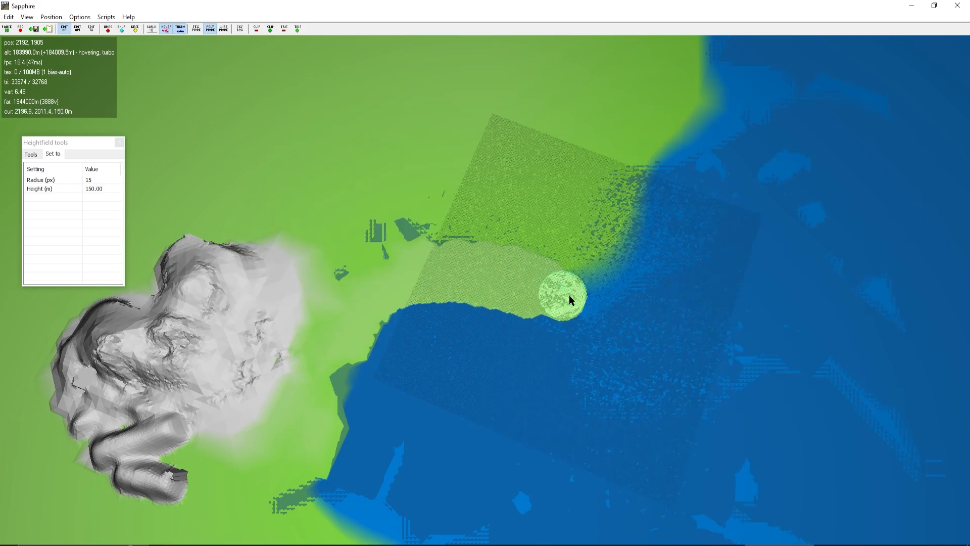
mouse_move(629, 275)
mouse_down()
mouse_move(662, 237)
mouse_move(444, 283)
mouse_move(341, 374)
mouse_move(314, 476)
mouse_move(299, 485)
mouse_up()
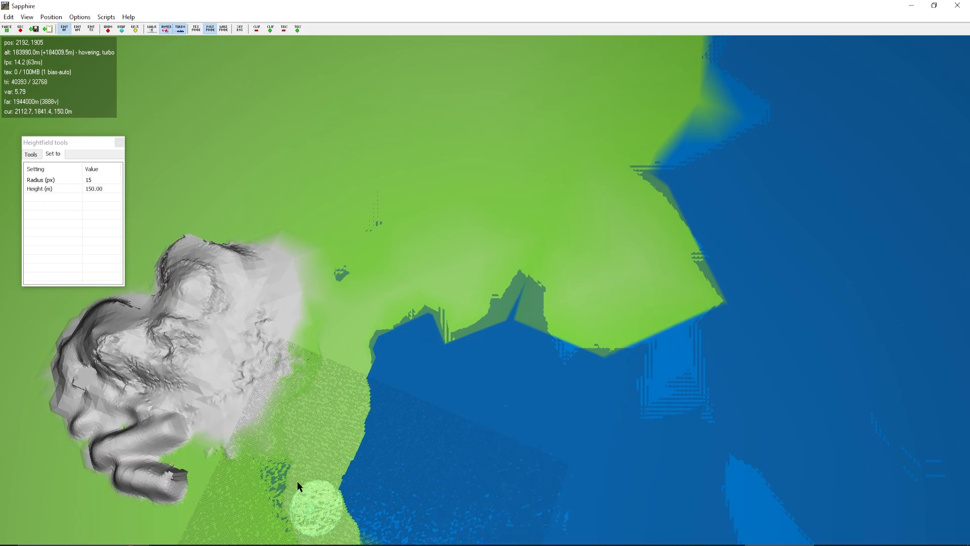
- Extend a curved peninsula at 150 m from the bay's shoreline out into the water with the Set to brush
key(s)
mouse_move(468, 420)
right_down()
mouse_move(485, 271)
mouse_move(398, 266)
right_up()
key(d)
key(s)
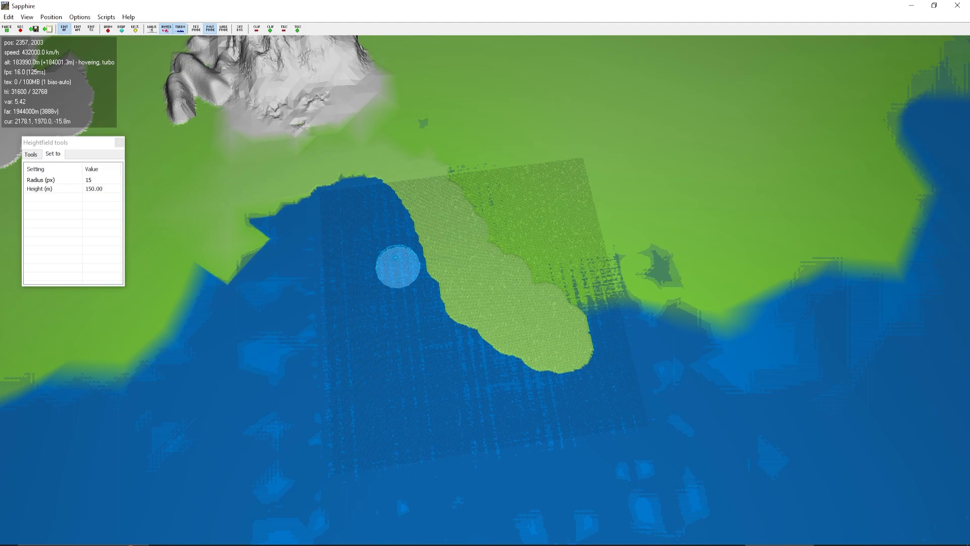
right_drag(398, 267, 484, 271)
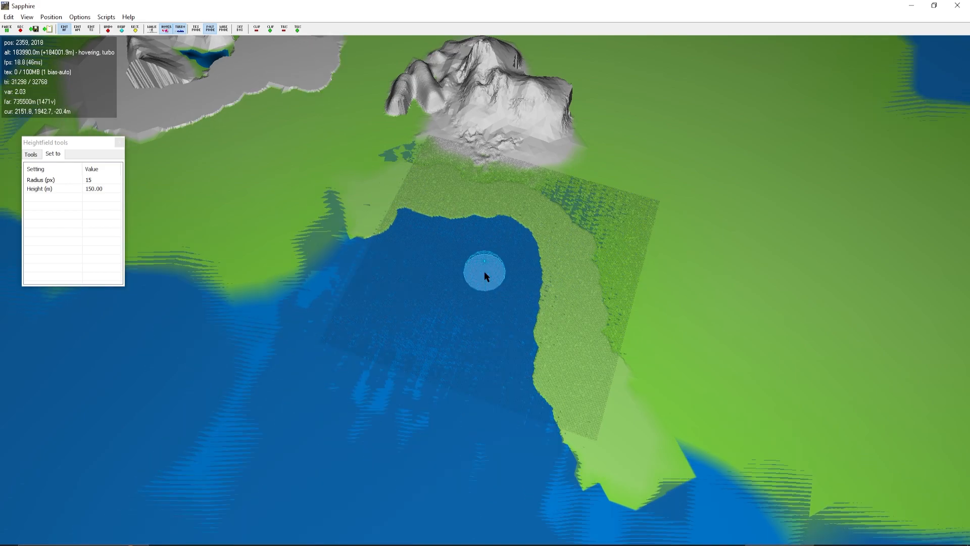
right_drag(501, 260, 484, 271)
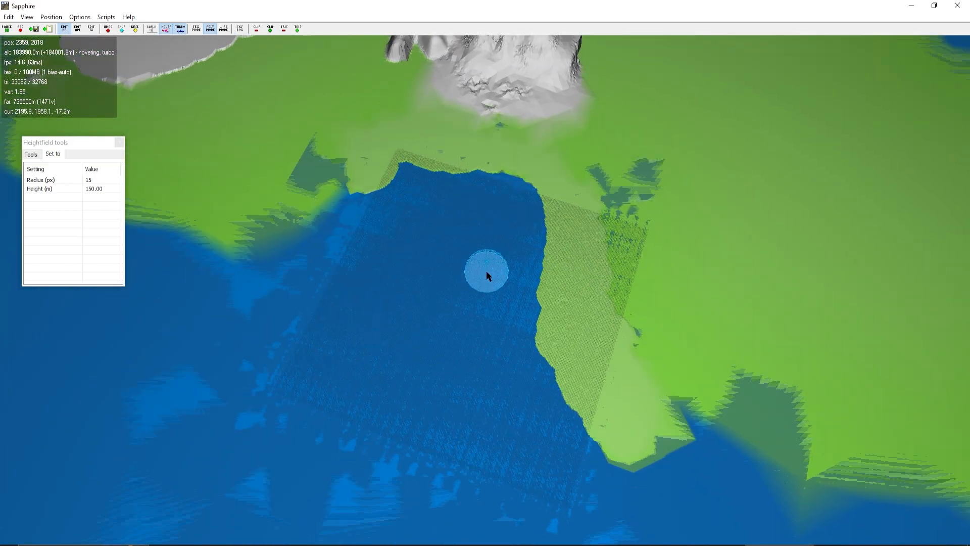
key(w)
scroll(486, 270, down, 7)
mouse_move(534, 297)
mouse_down()
mouse_move(468, 326)
mouse_move(395, 324)
mouse_move(445, 321)
mouse_up()
- Shape ragged points and inlets at the peninsula's tip at 150 m, varying the brush radius from 7 down to 2 px
scroll(467, 323, down, 5)
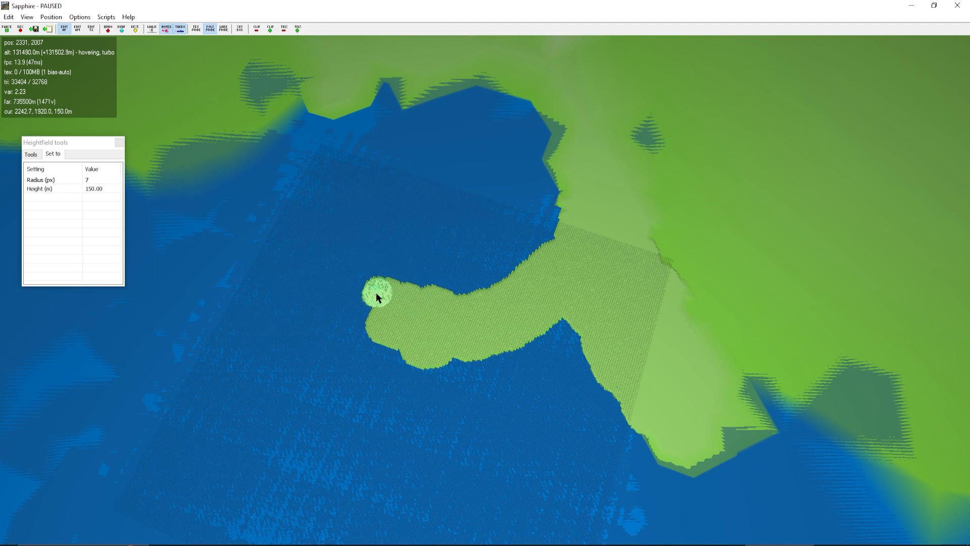
scroll(350, 275, down, 1)
drag(350, 275, 346, 274)
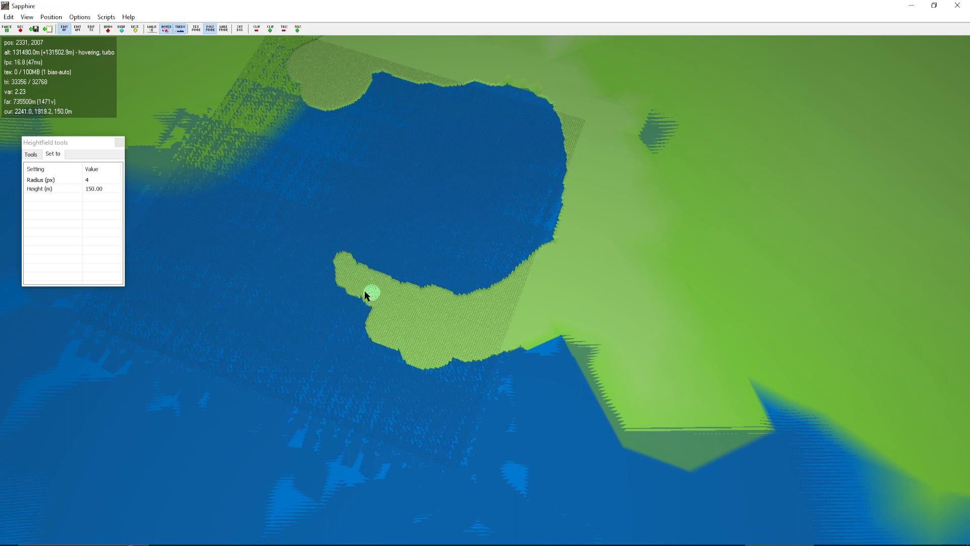
mouse_move(372, 334)
mouse_down()
mouse_move(342, 335)
mouse_move(383, 351)
mouse_up()
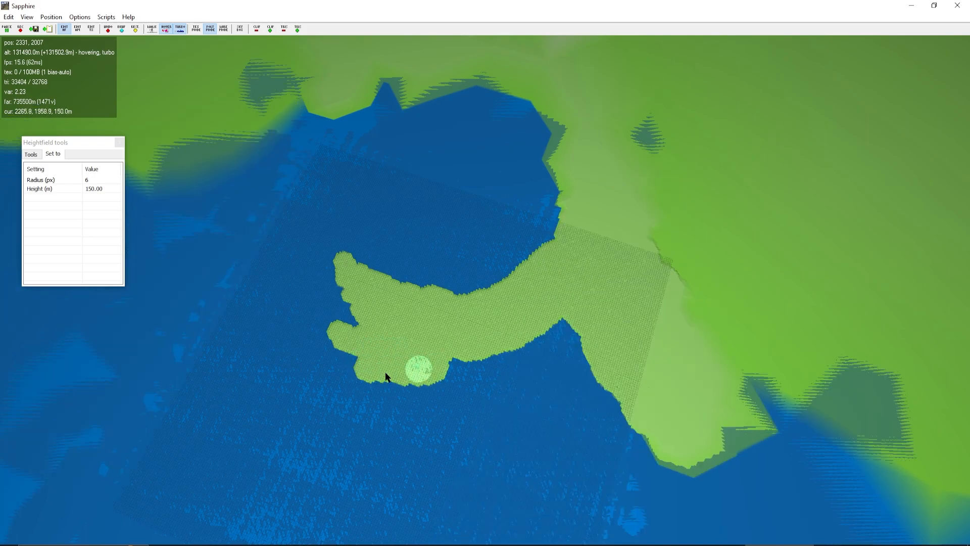
drag(351, 353, 344, 355)
scroll(339, 341, down, 2)
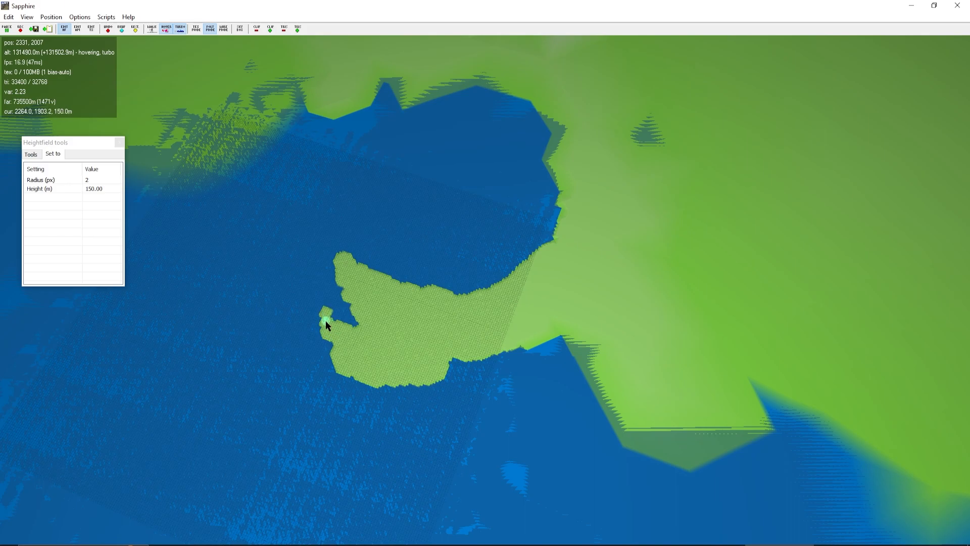
- Broaden the peninsula's outer side at 150 m, and level the bay's inland and opposite shores with a 14 px brush
mouse_move(415, 372)
mouse_down()
mouse_move(526, 364)
mouse_move(581, 334)
mouse_move(480, 387)
mouse_move(563, 411)
mouse_move(667, 406)
mouse_move(433, 411)
mouse_move(399, 393)
mouse_move(653, 435)
mouse_move(710, 341)
mouse_up()
scroll(570, 358, up, 5)
mouse_move(663, 247)
mouse_down()
mouse_move(501, 90)
mouse_move(452, 69)
mouse_move(371, 83)
mouse_move(297, 114)
mouse_up()
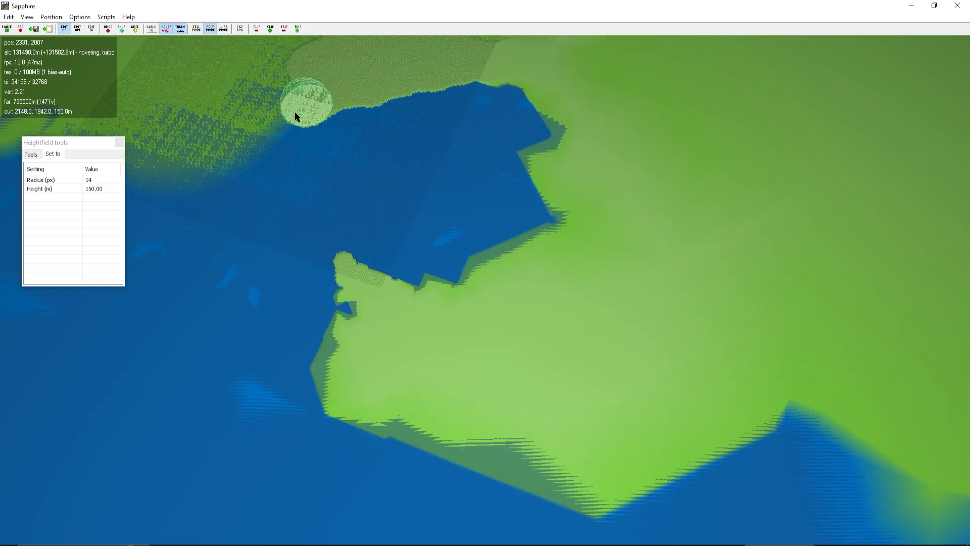
mouse_move(251, 144)
mouse_down()
mouse_move(201, 173)
mouse_move(101, 167)
mouse_move(160, 154)
mouse_move(276, 168)
mouse_up()
- Add a small spit at 150 m on the shore facing the peninsula's tip, using a 5 px brush
key(w)
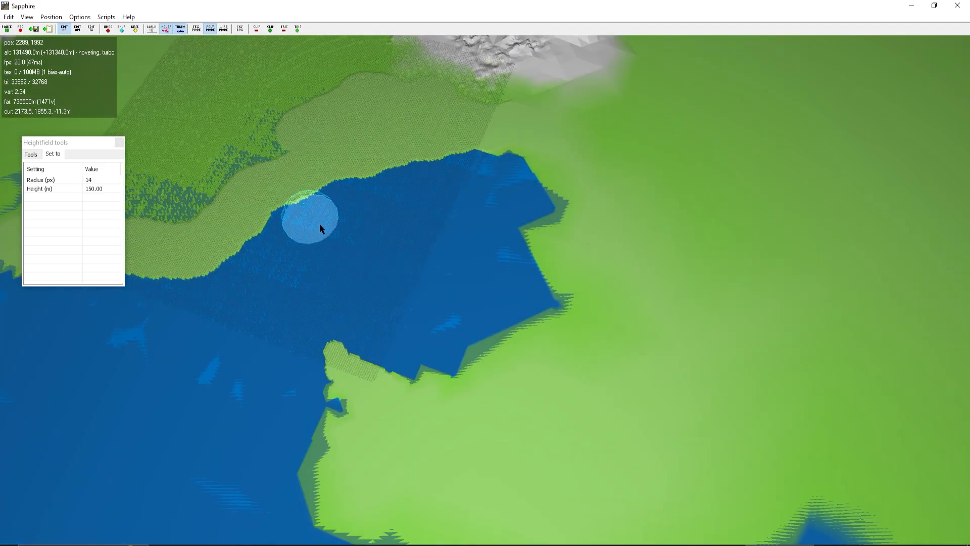
key(a)
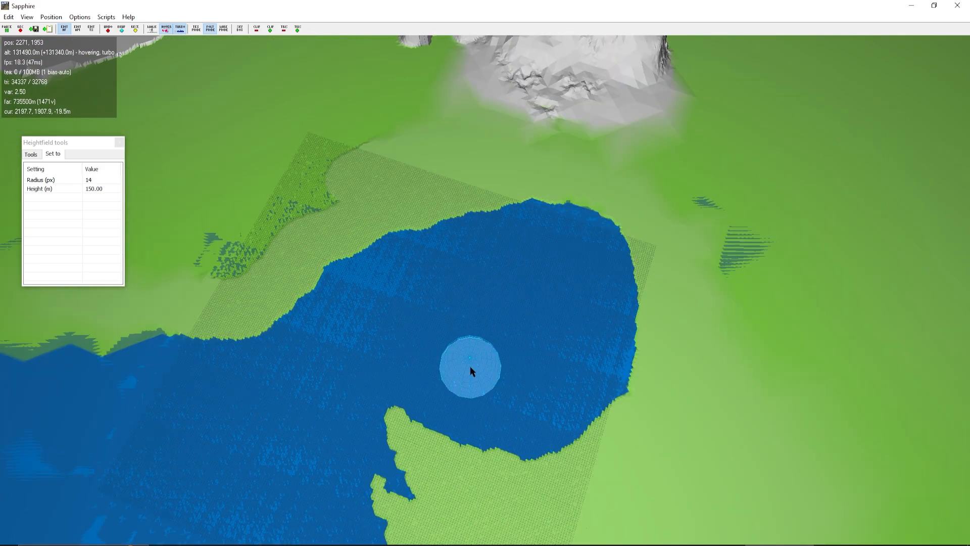
scroll(254, 283, down, 2)
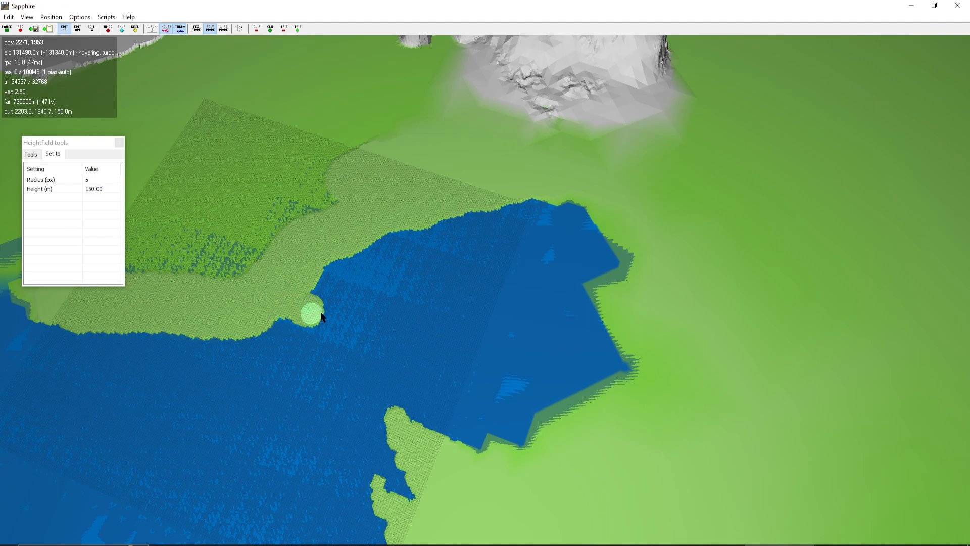
mouse_move(338, 306)
mouse_down()
mouse_move(358, 300)
mouse_move(326, 303)
mouse_up()
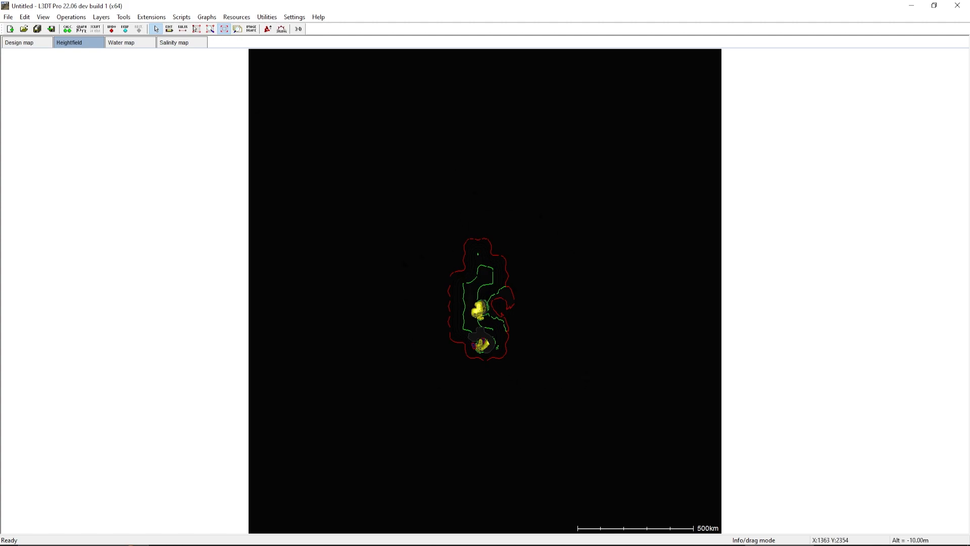
- Switch to L3DT to view the water map, then return to the 3D heightfield editor
click(131, 42)
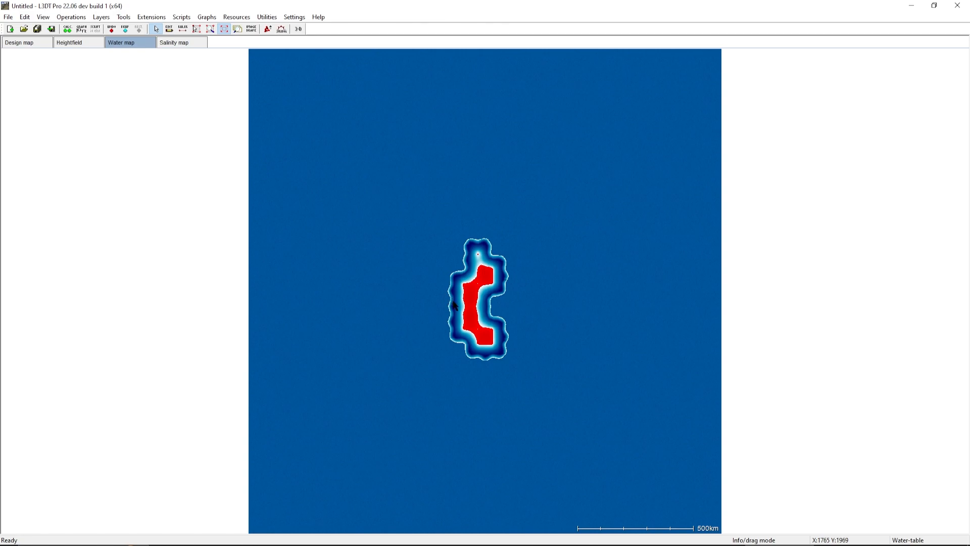
click(124, 16)
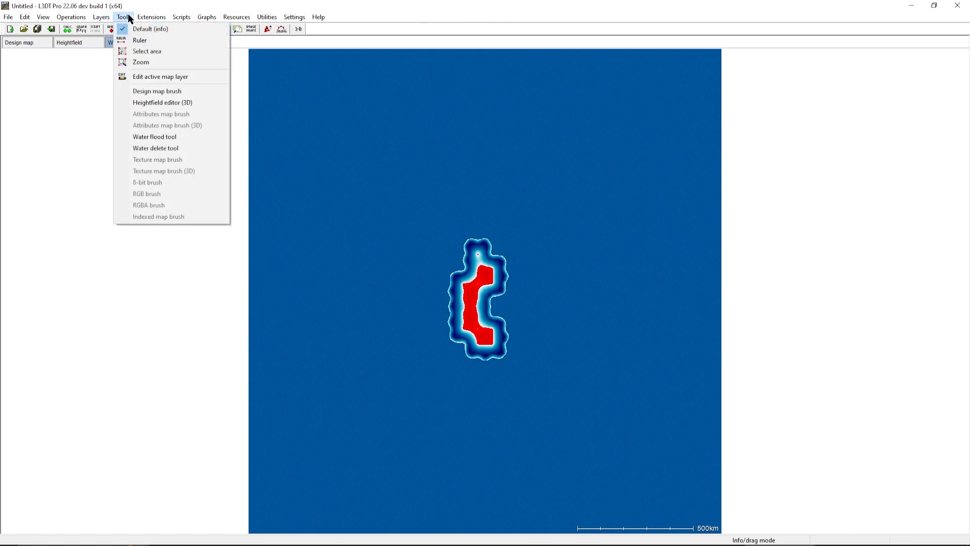
click(185, 107)
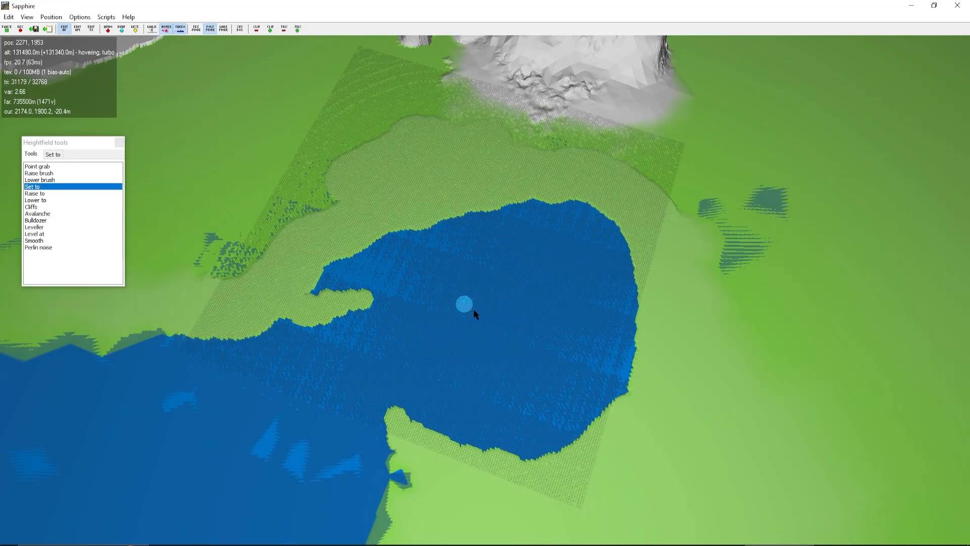
- Examine the sculpted mountains, bay, plains and outer coastline from several viewpoints across the island
mouse_move(549, 324)
right_down()
mouse_move(485, 273)
mouse_move(398, 275)
mouse_move(485, 272)
right_up()
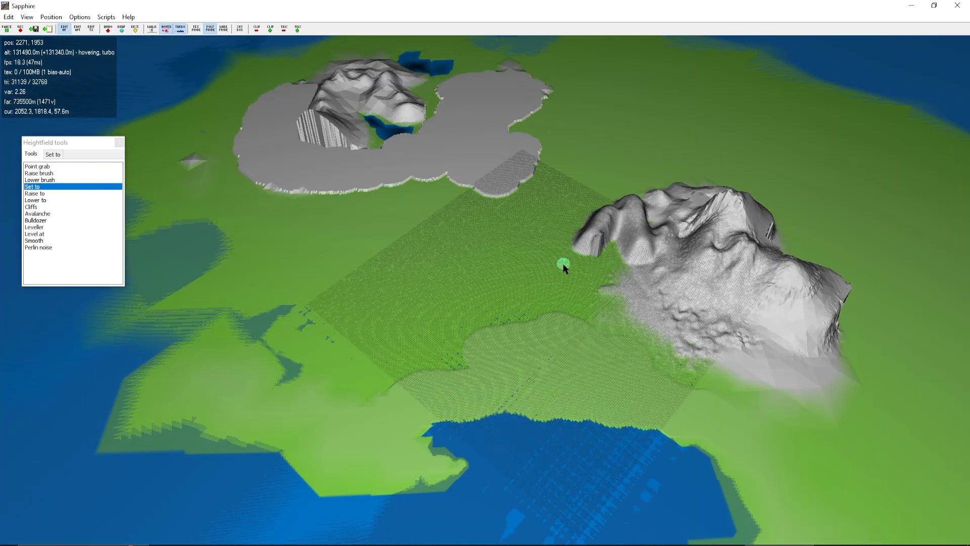
key(d)
key(w)
key(s)
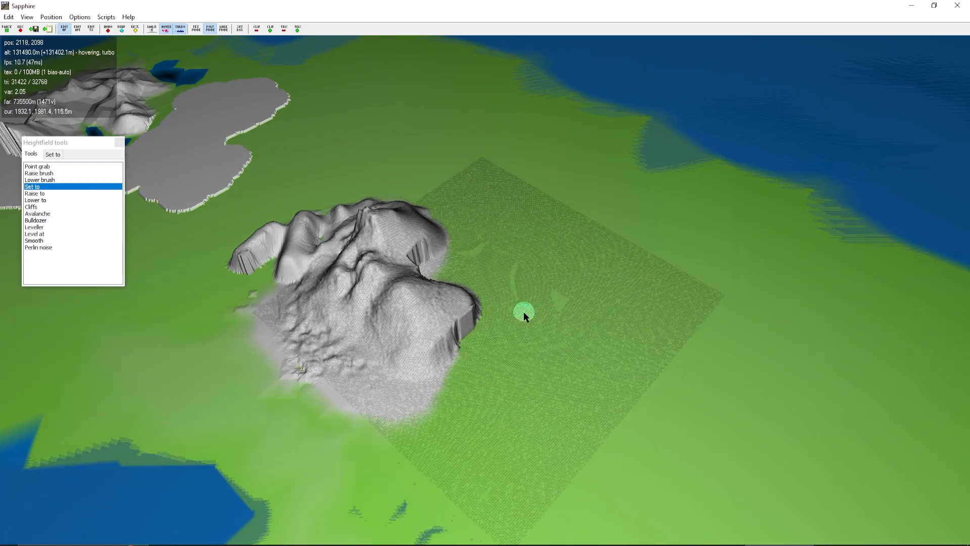
key(d)
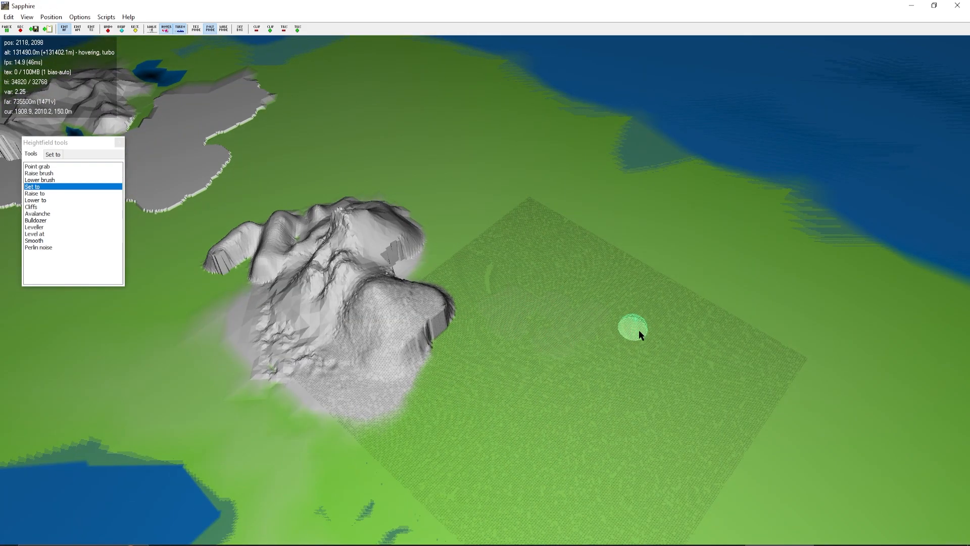
key(s)
key(s)
key(d)
key(s)
key(d)
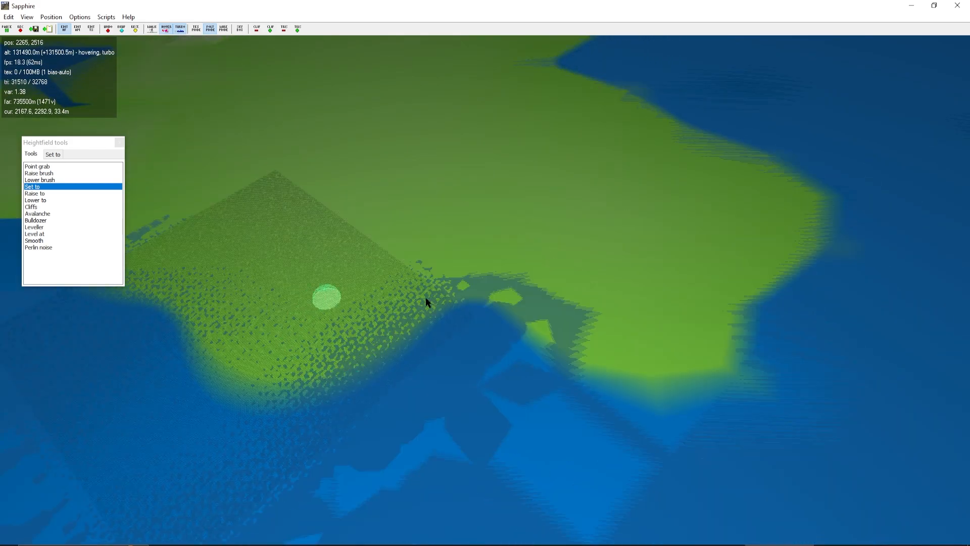
key(w)
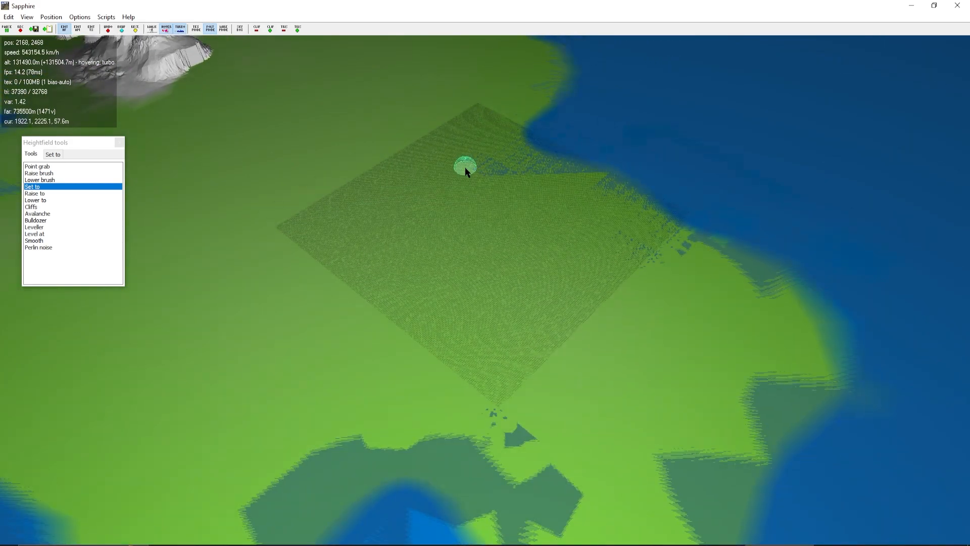
key(a)
key(w)
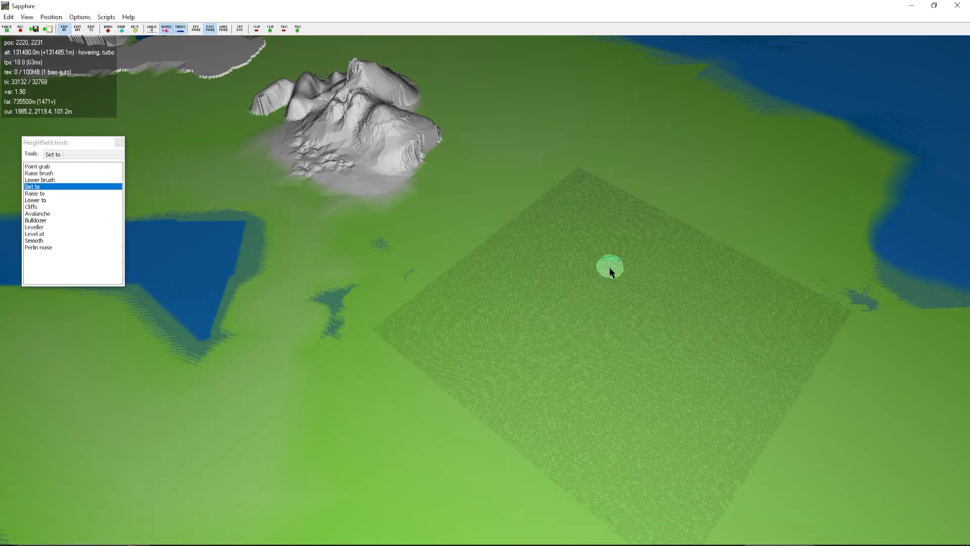
key(a)
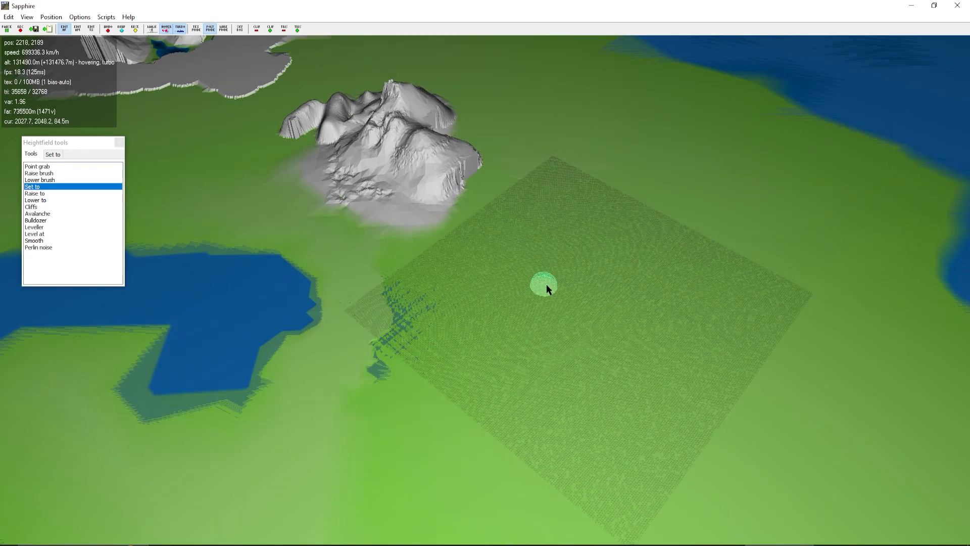
key(w)
key(s)
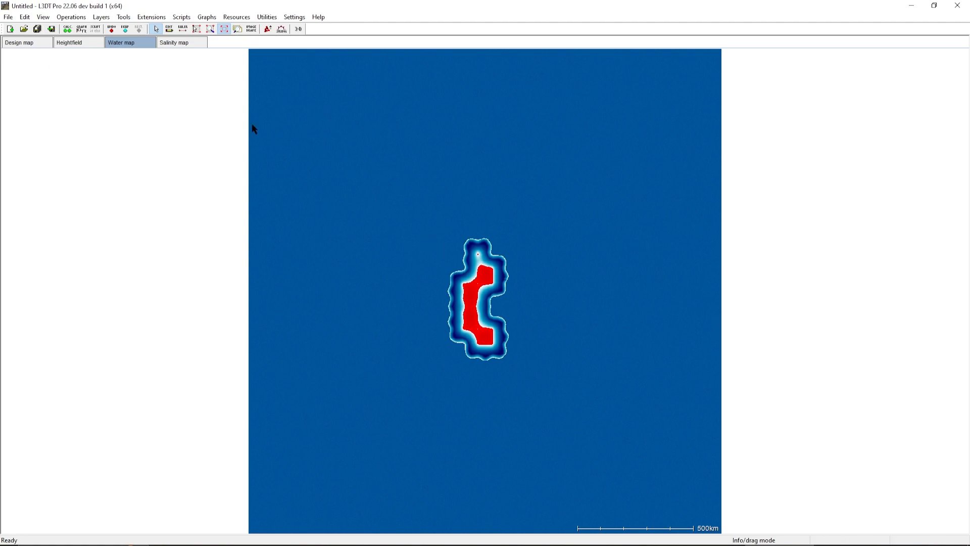
- Start saving the L3DT project under a new name and choose the L3DT_Tools folder on the Desktop
click(8, 17)
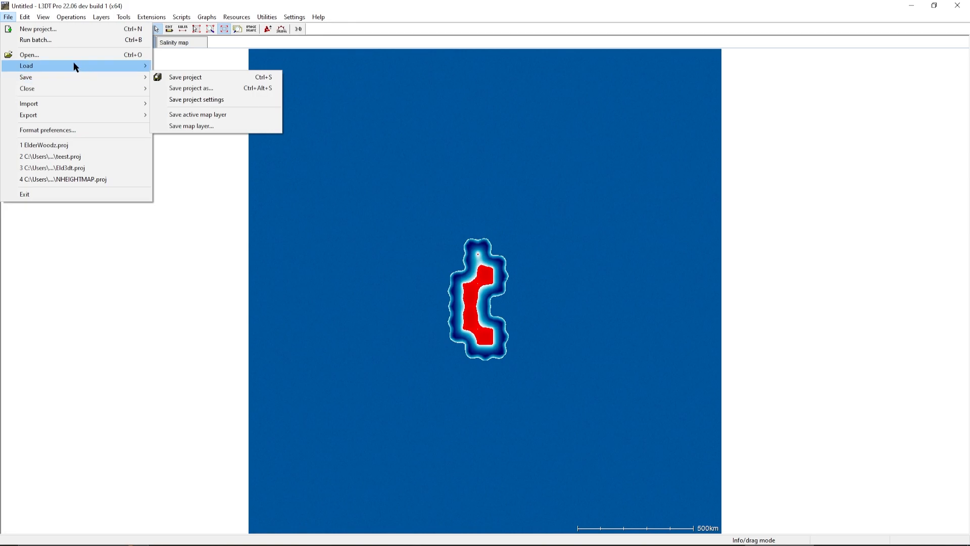
mouse_move(69, 80)
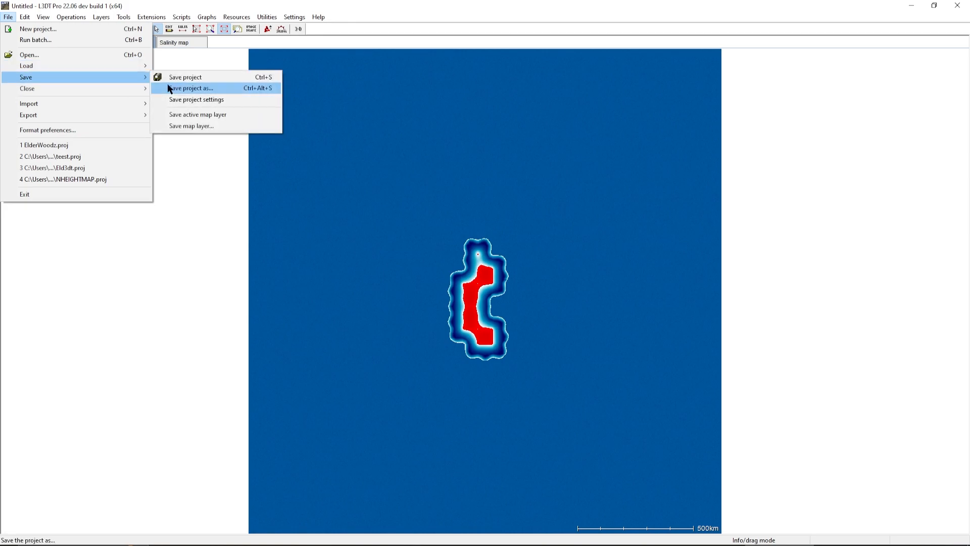
click(212, 89)
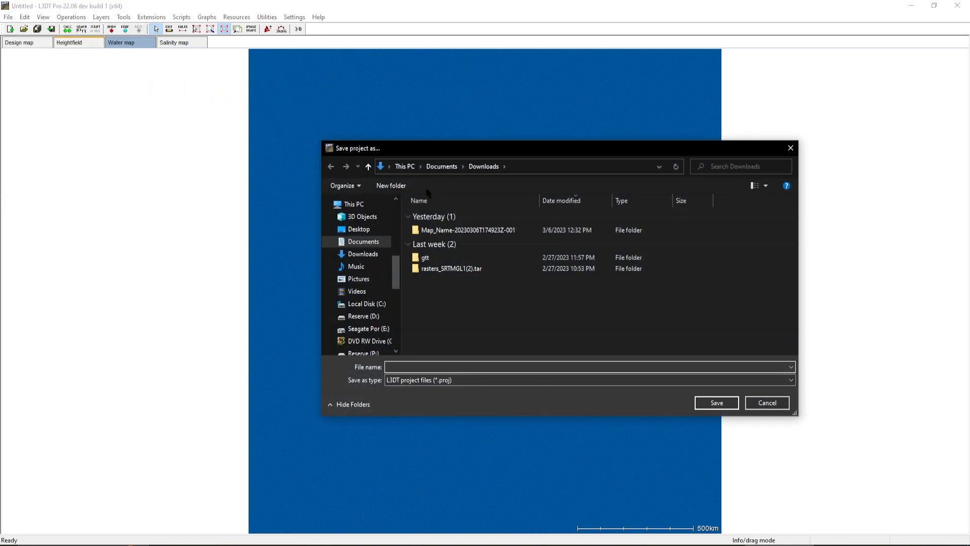
scroll(372, 262, up, 1)
click(358, 258)
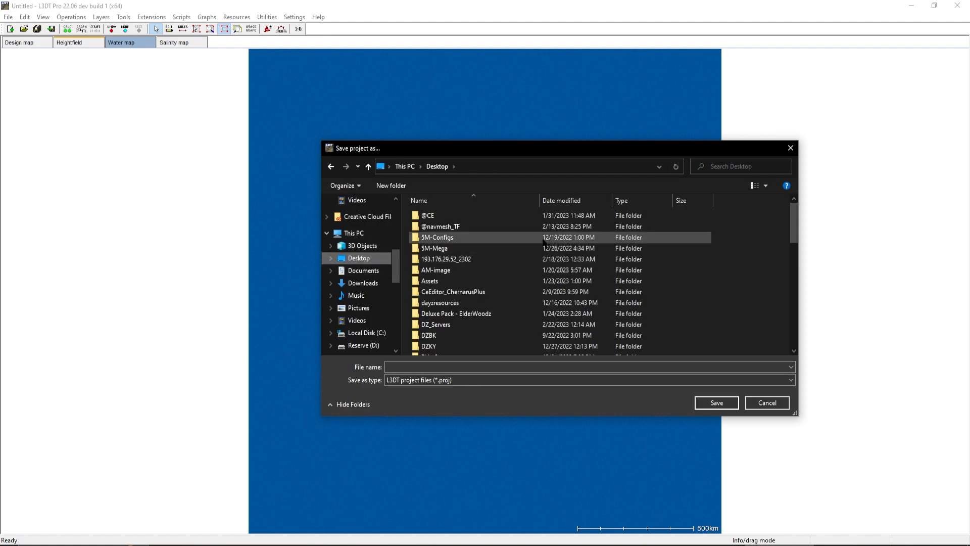
scroll(506, 273, down, 3)
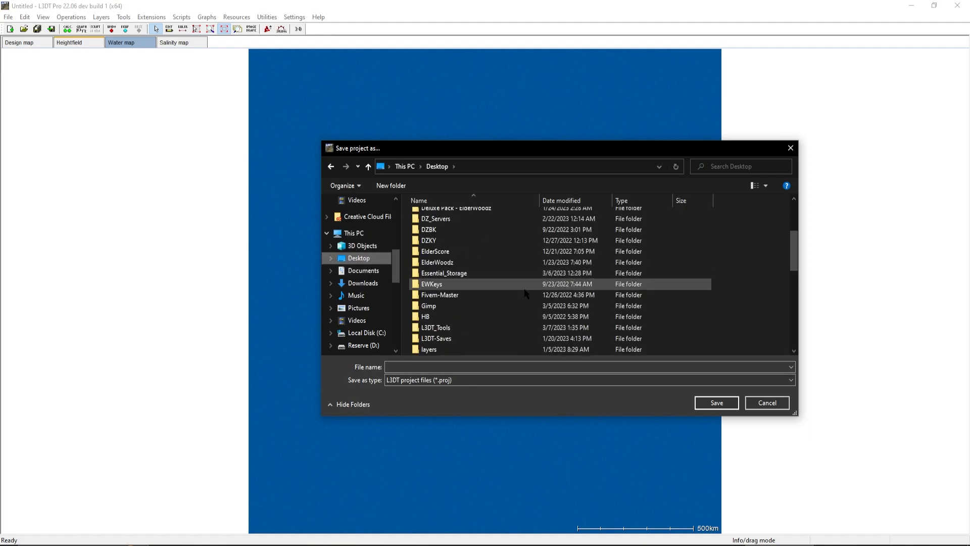
scroll(489, 266, down, 2)
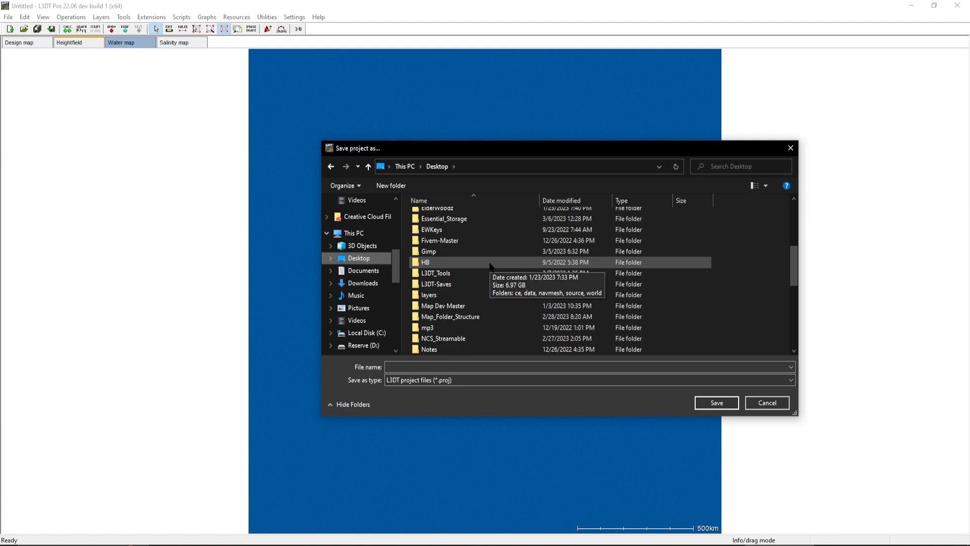
click(469, 274)
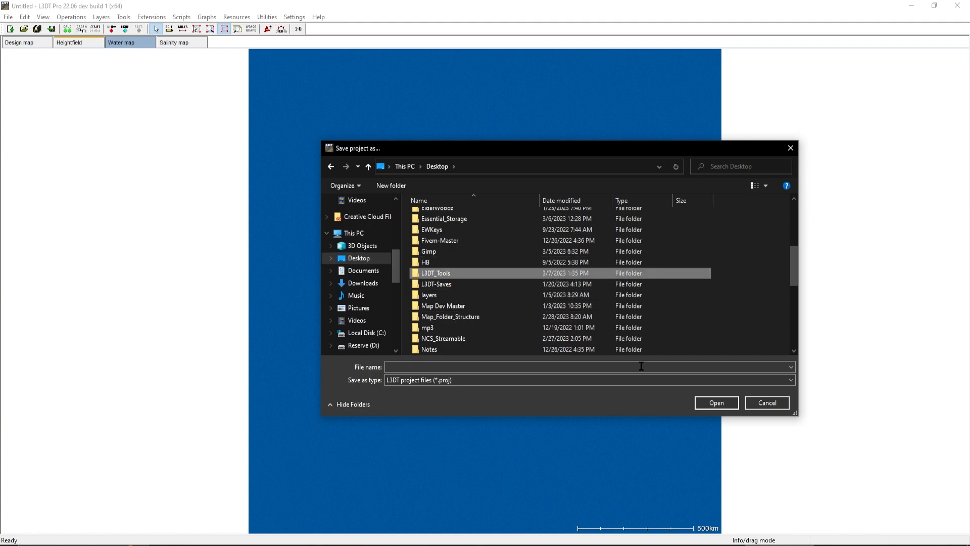
click(718, 404)
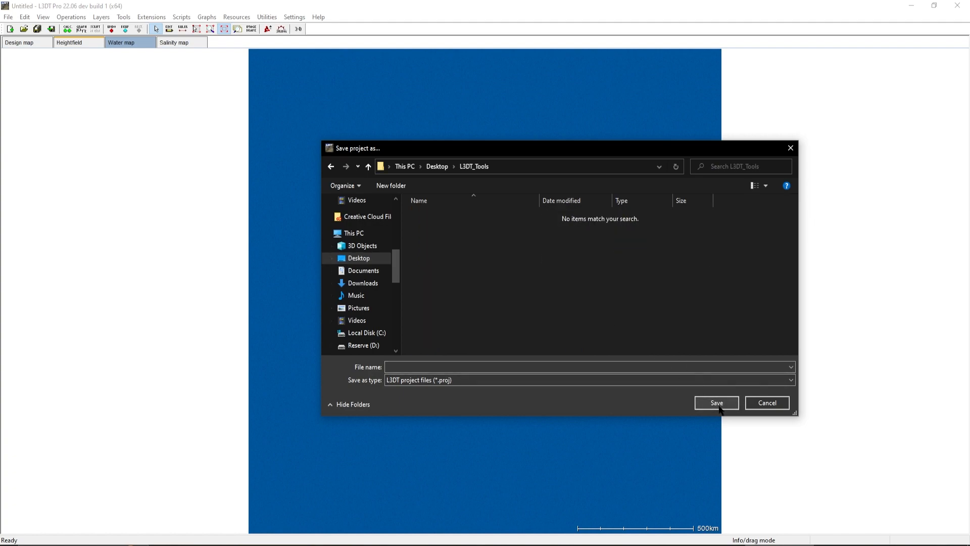
- Name the L3DT project Test, save it, and close the save notification and event log
click(428, 365)
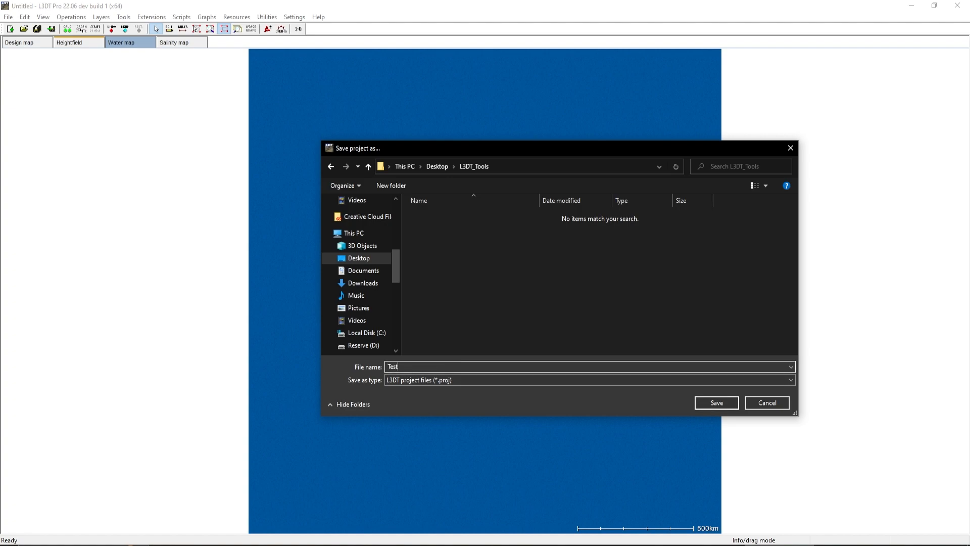
click(710, 403)
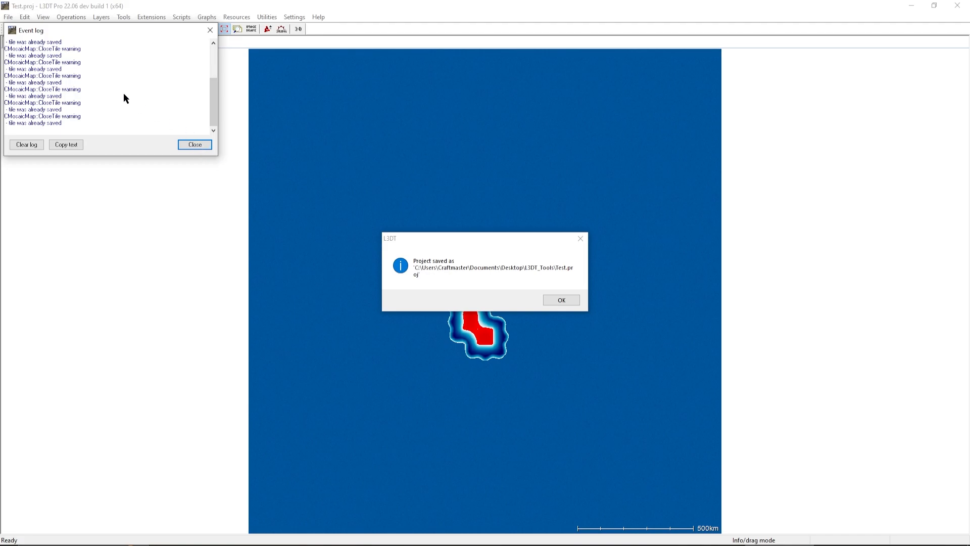
click(562, 298)
click(194, 146)
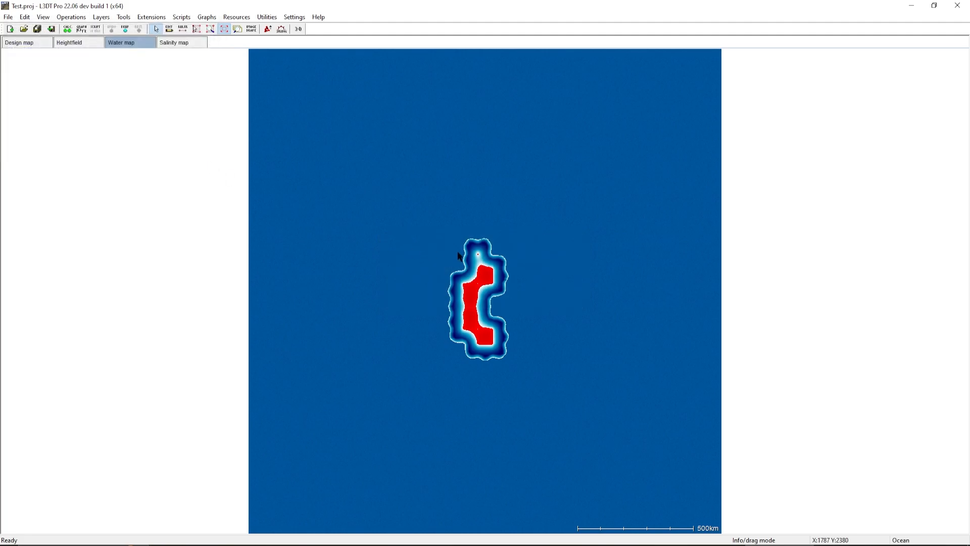
- Close L3DT, inspect the saved Test project files in the desktop's L3DT_Tools folder, and minimise the folder window
click(955, 9)
double_click(482, 188)
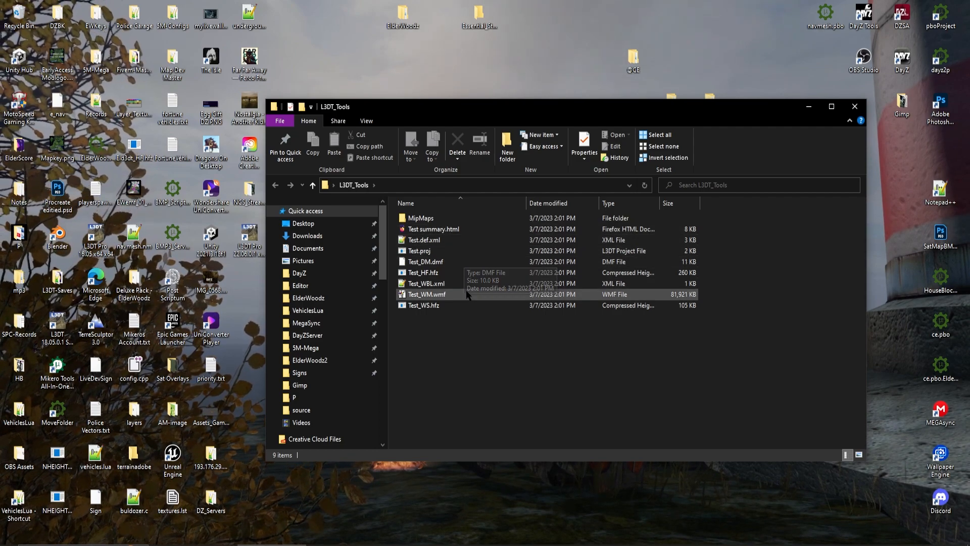
click(484, 228)
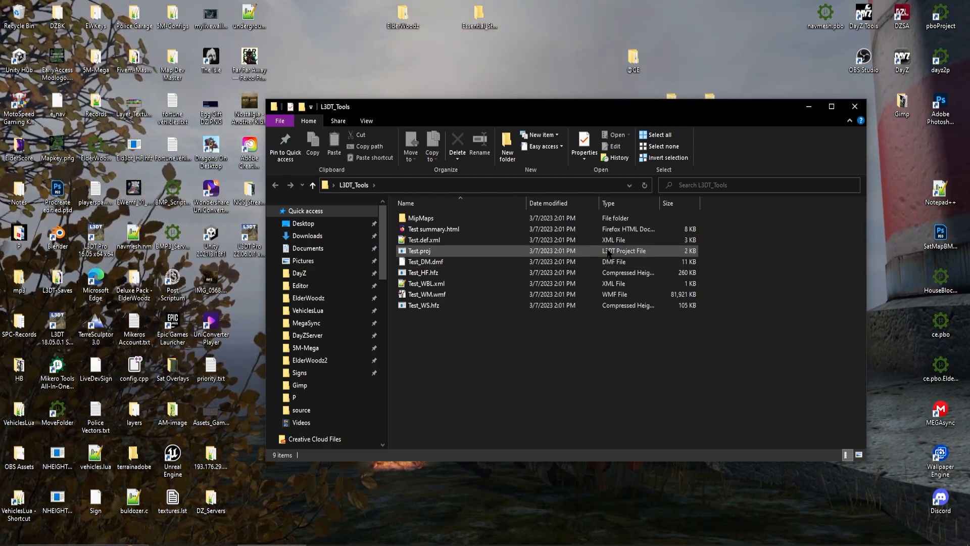
click(808, 107)
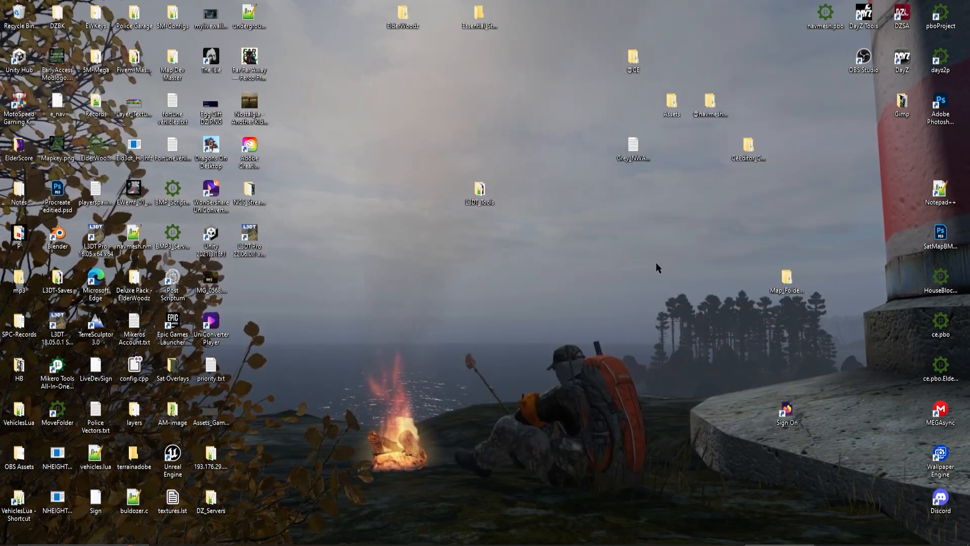